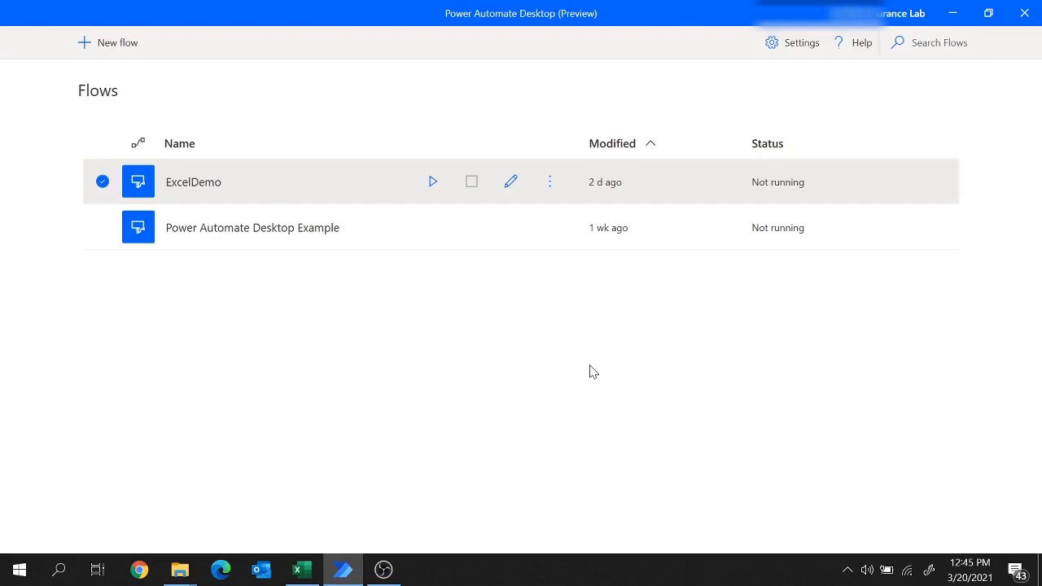
- Create a new desktop flow named WriteToExcel_1
{"action": "left_click", "coordinate": [119, 45]}
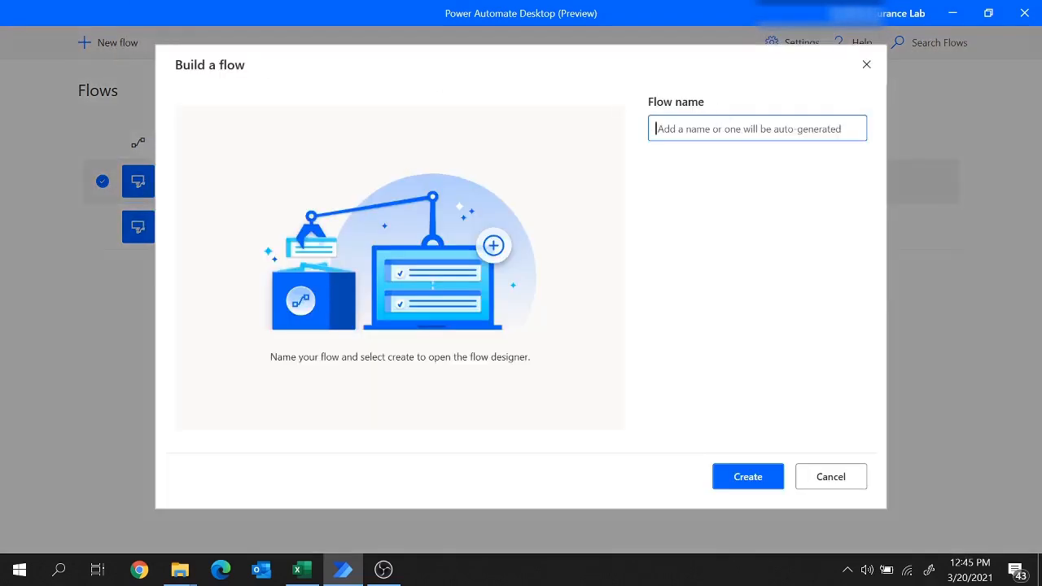
{"action": "type", "text": "W"}
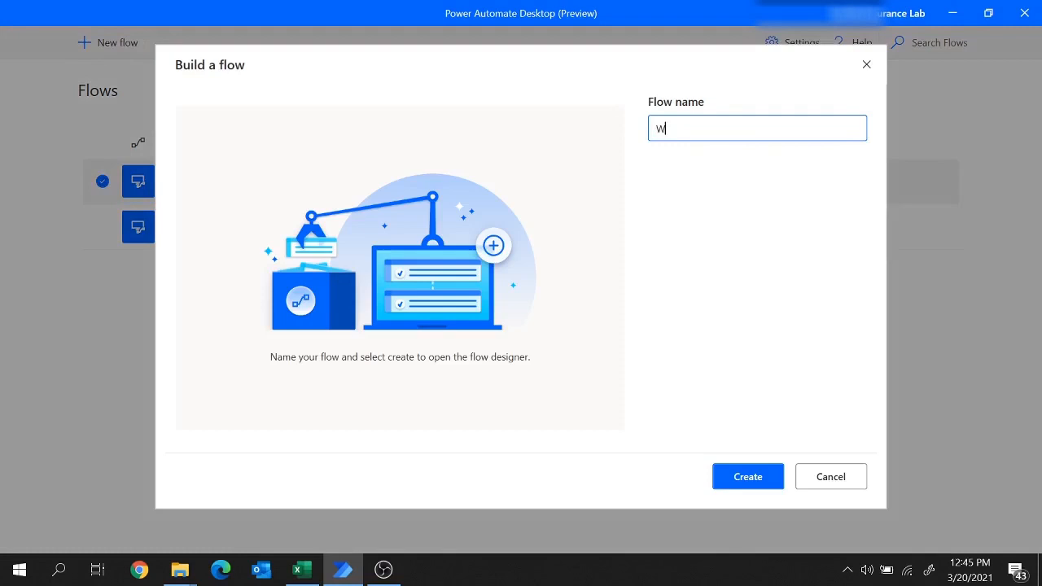
{"action": "type", "text": "riteToExcel_1"}
{"action": "left_click", "coordinate": [748, 478]}
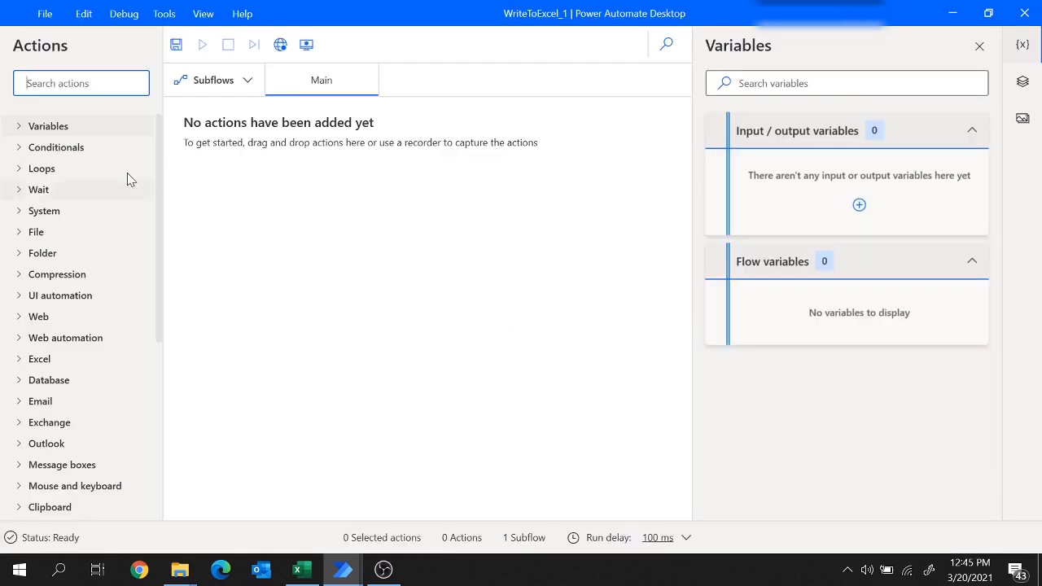
- Add a Display input dialog action titled "PAD Messgae" with the message "Provide a value to write to excel"
{"action": "type", "text": "input di"}
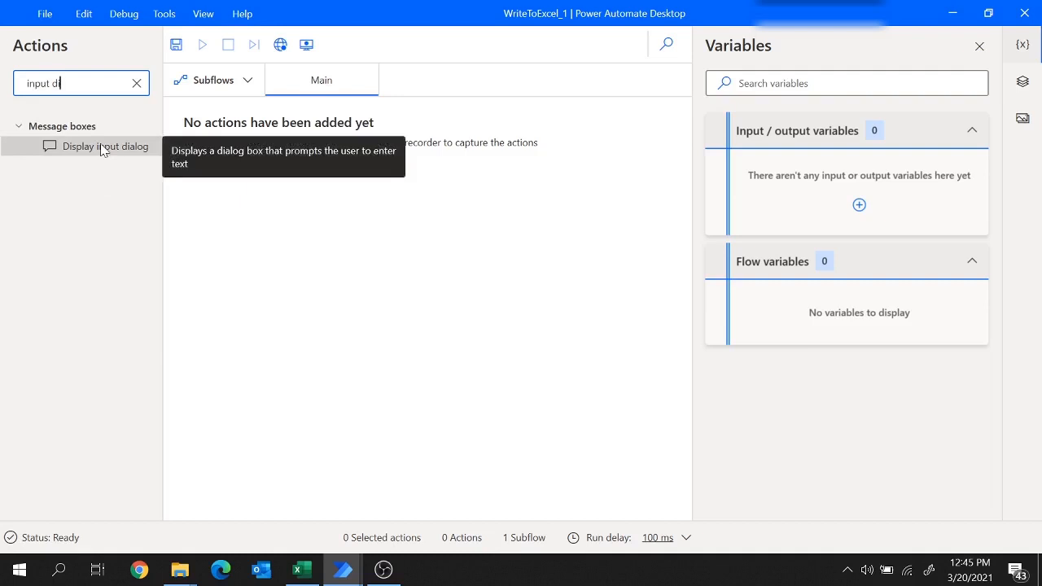
{"action": "left_click_drag", "start_coordinate": [103, 150], "coordinate": [343, 191]}
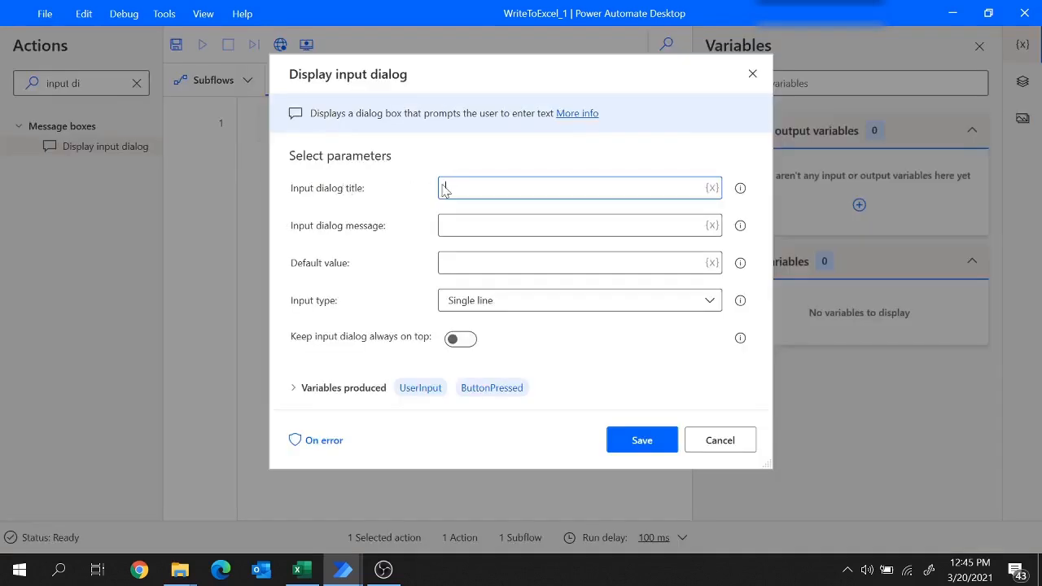
{"action": "mouse_move", "coordinate": [740, 188]}
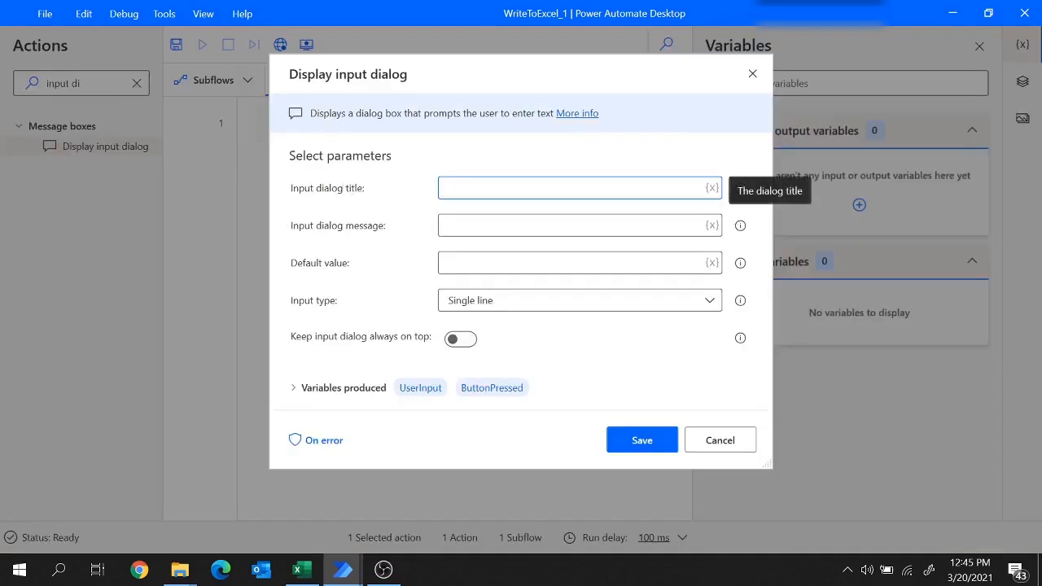
{"action": "type", "text": "PAD"}
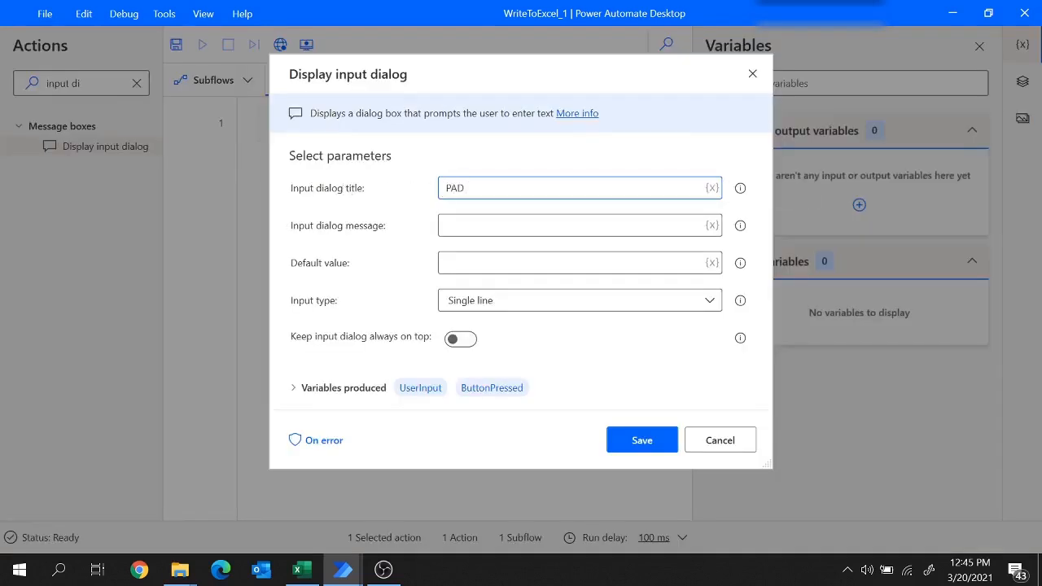
{"action": "type", "text": " Messgae"}
{"action": "left_click", "coordinate": [446, 226]}
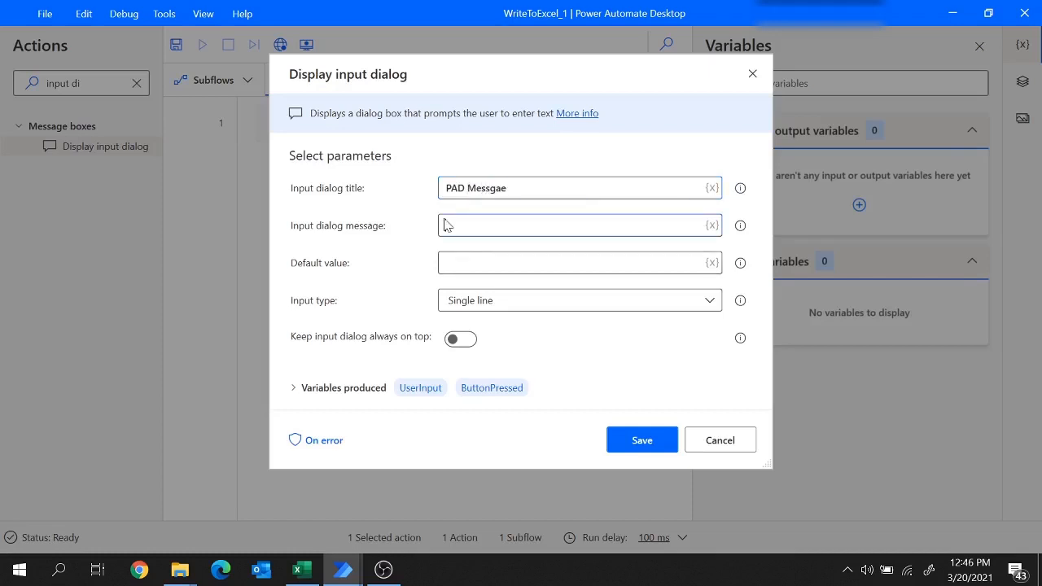
{"action": "type", "text": "Provide a value to write to "}
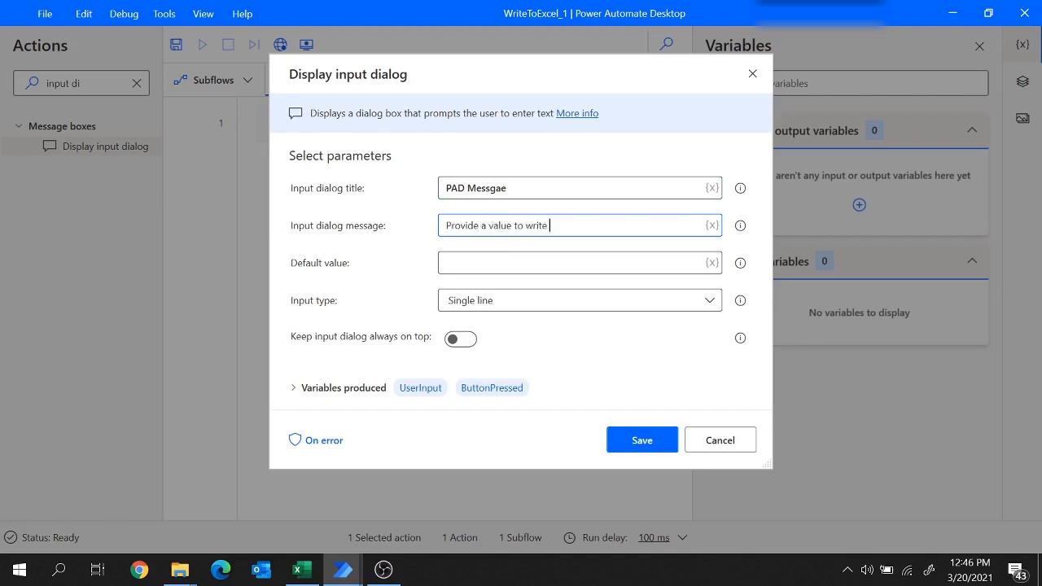
{"action": "type", "text": "excel"}
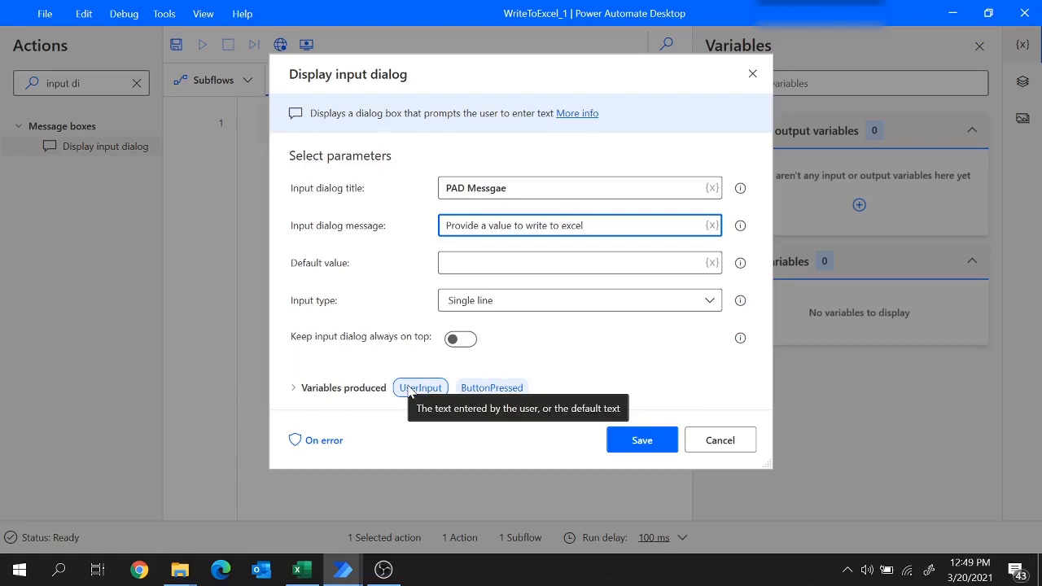
{"action": "mouse_move", "coordinate": [740, 263]}
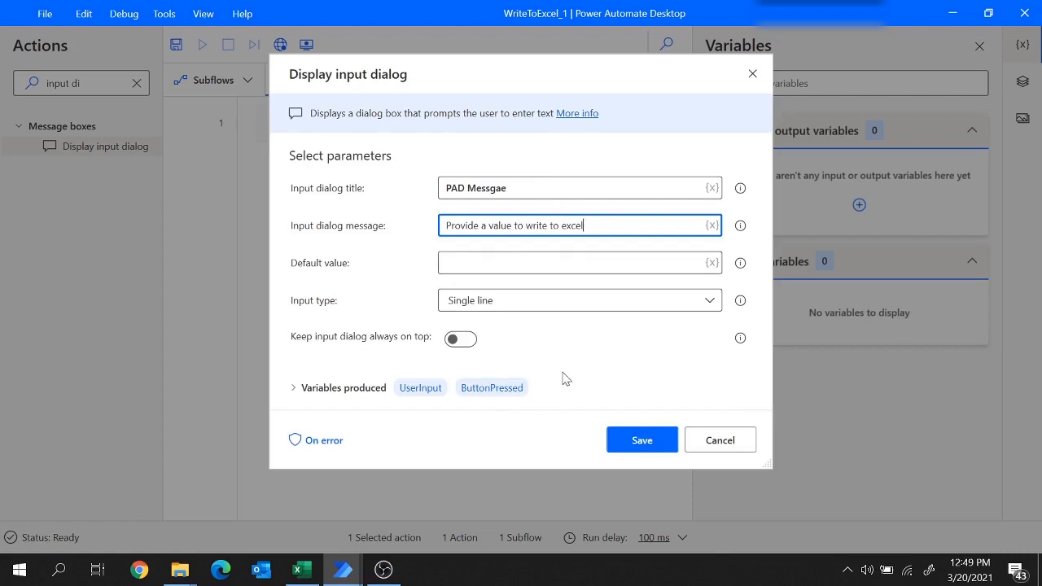
{"action": "left_click", "coordinate": [643, 440]}
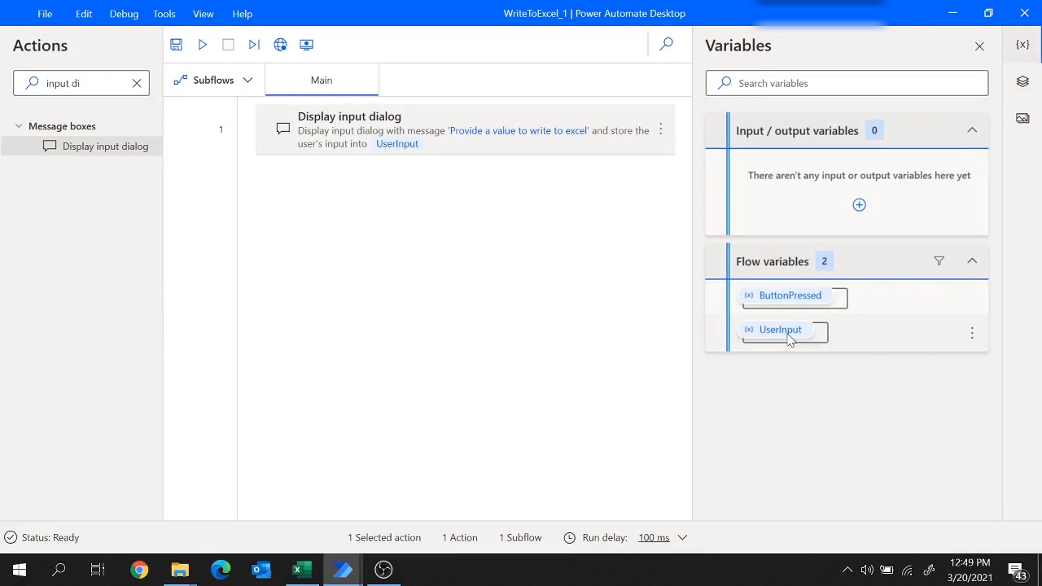
- Add a Launch Excel action after the input dialog that opens Excel with a blank document
{"action": "left_click", "coordinate": [137, 83]}
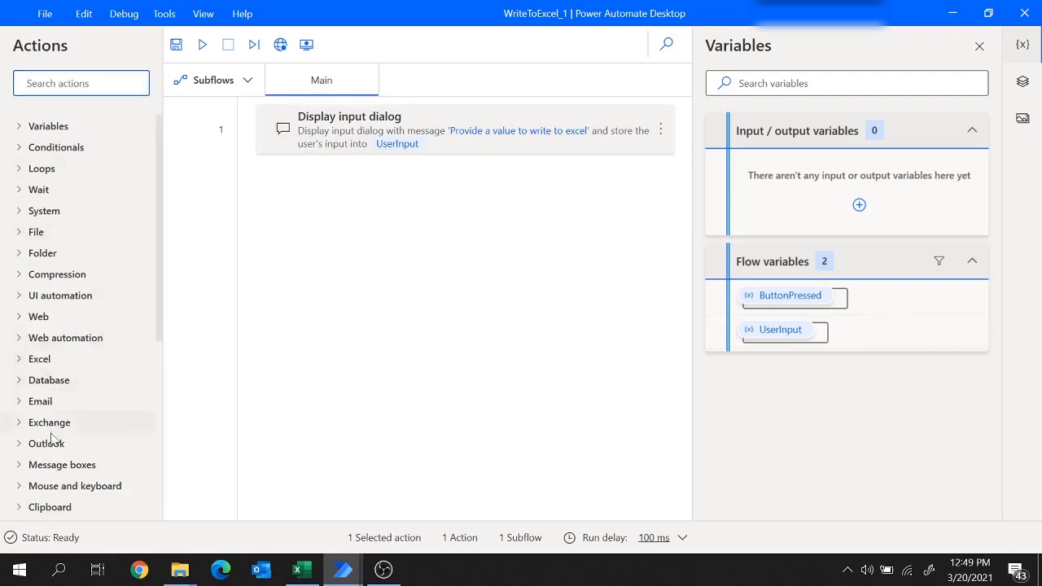
{"action": "left_click", "coordinate": [20, 361]}
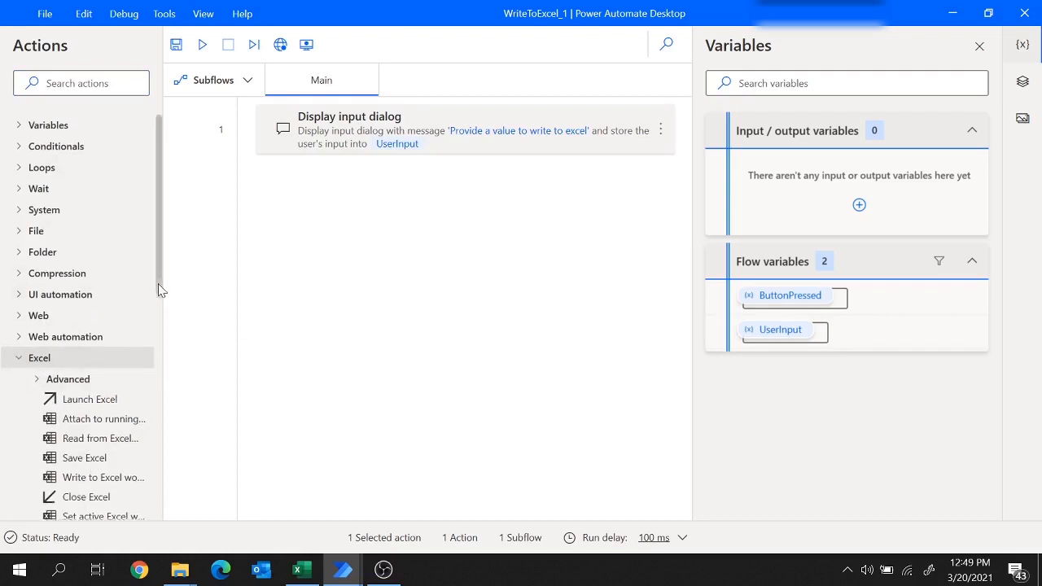
{"action": "left_click_drag", "start_coordinate": [158, 288], "coordinate": [158, 345]}
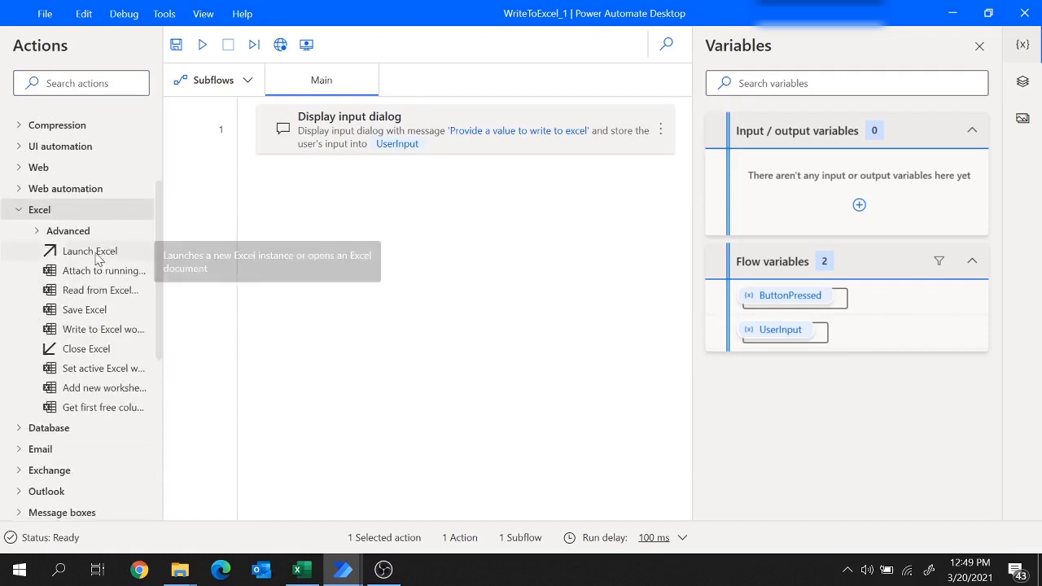
{"action": "left_click_drag", "start_coordinate": [90, 251], "coordinate": [389, 238]}
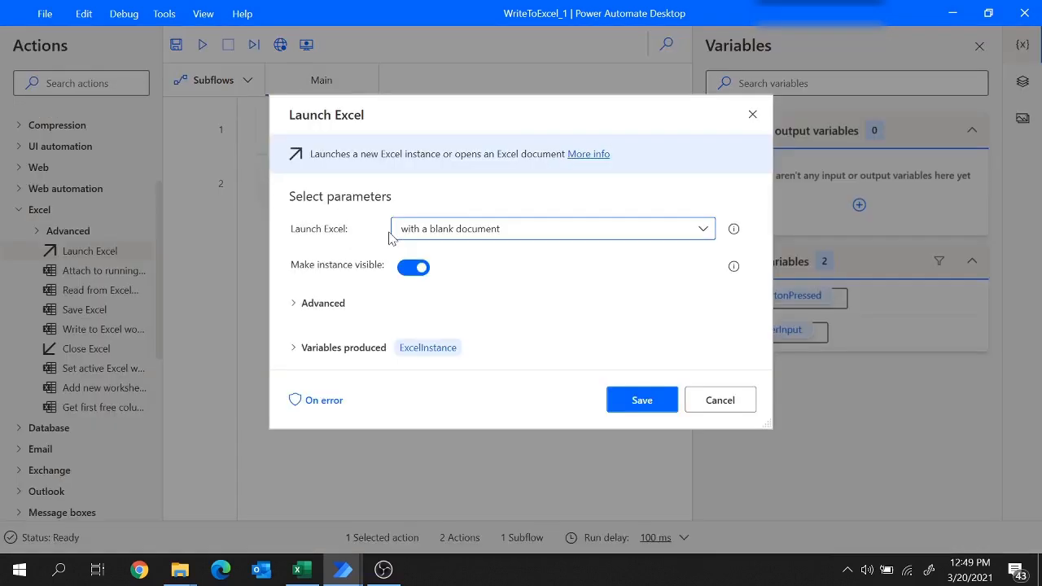
{"action": "left_click", "coordinate": [468, 232]}
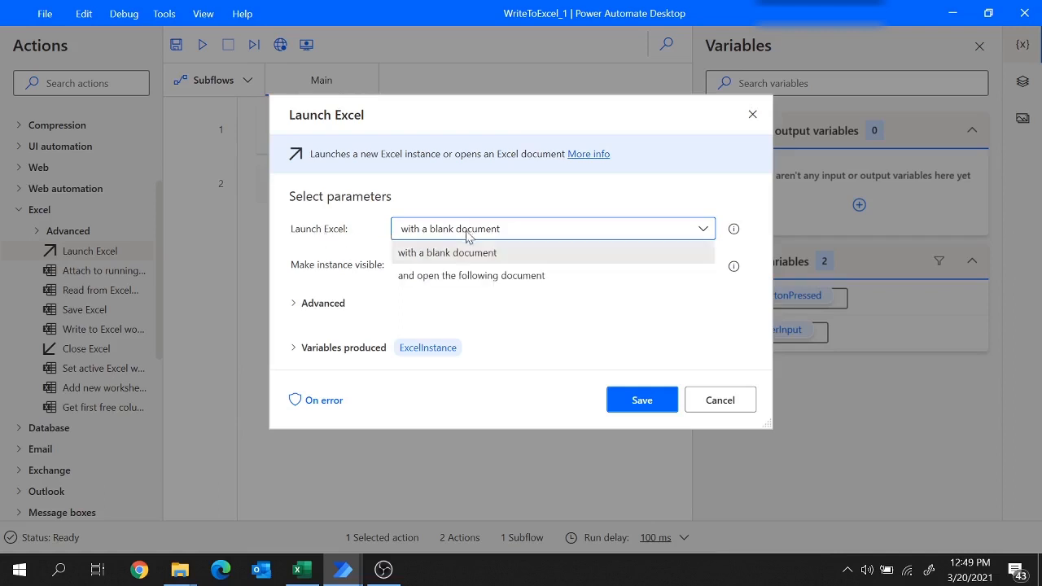
{"action": "left_click", "coordinate": [440, 259]}
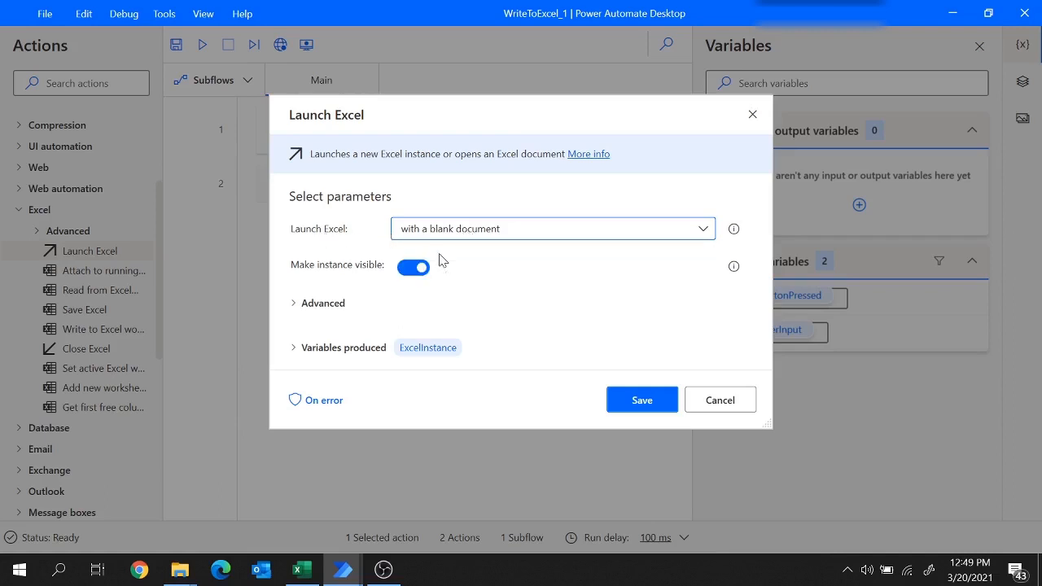
{"action": "mouse_move", "coordinate": [436, 358]}
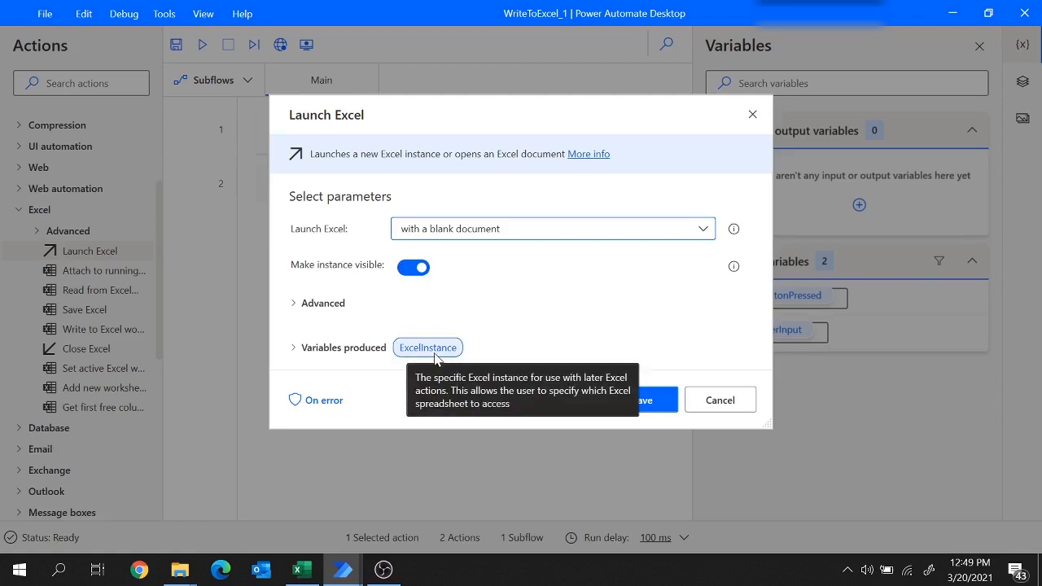
{"action": "left_click", "coordinate": [643, 400]}
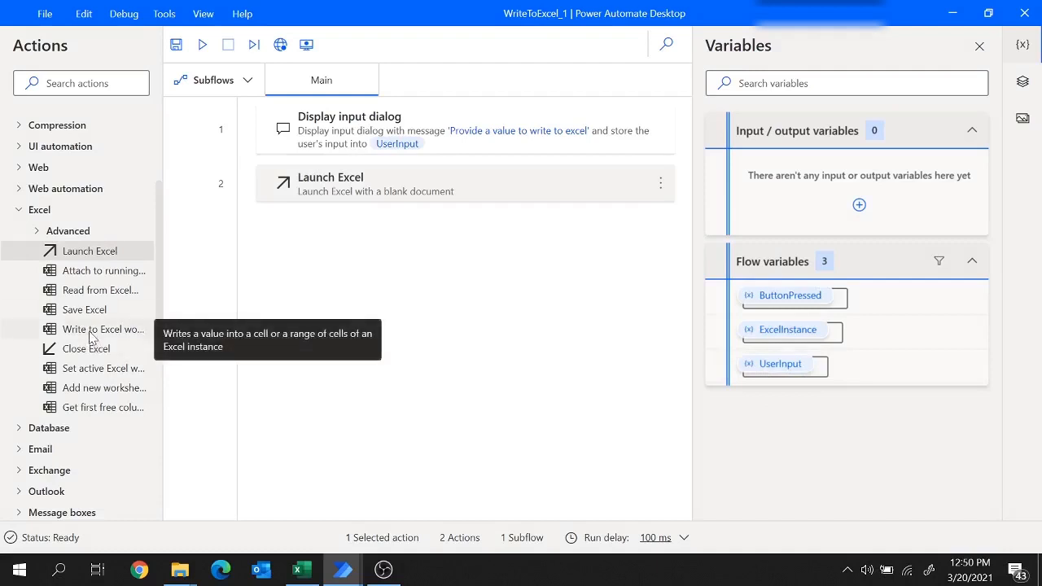
- Add a Write to Excel worksheet action that writes %UserInput% on the specified cell at column A, row 1
{"action": "left_click_drag", "start_coordinate": [92, 338], "coordinate": [543, 297]}
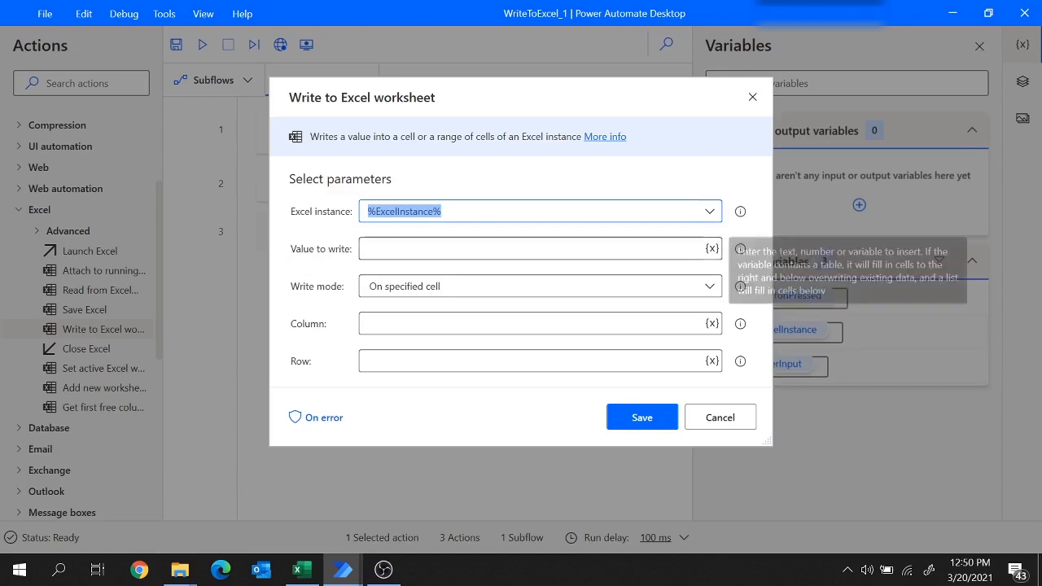
{"action": "left_click", "coordinate": [713, 254]}
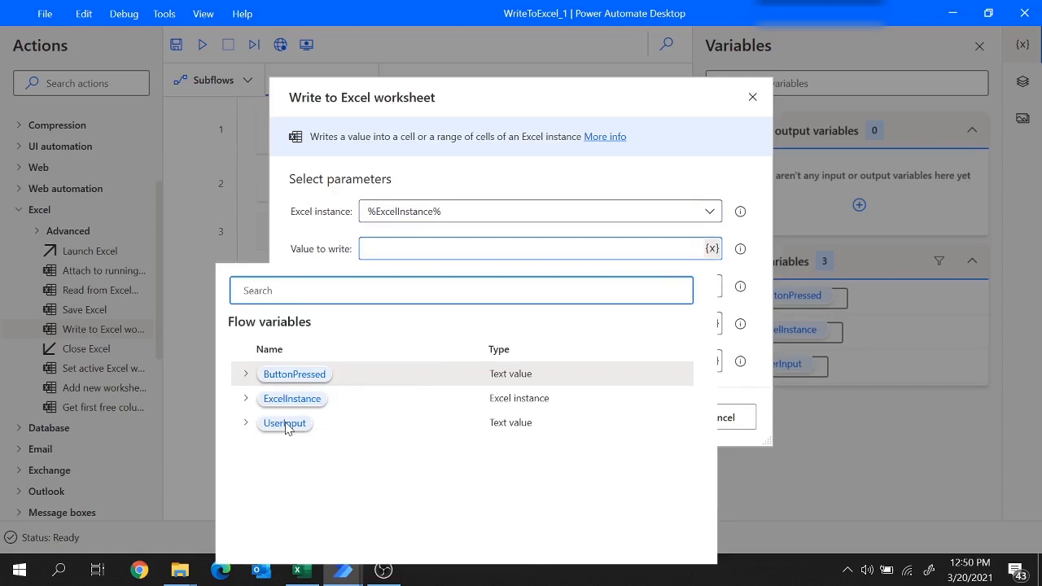
{"action": "left_click", "coordinate": [285, 423]}
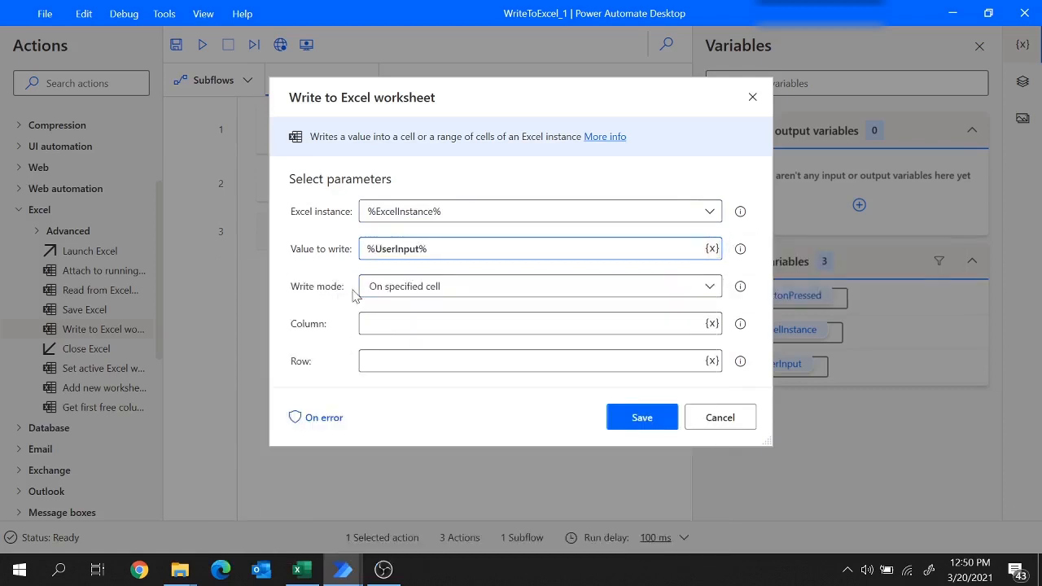
{"action": "left_click", "coordinate": [475, 292]}
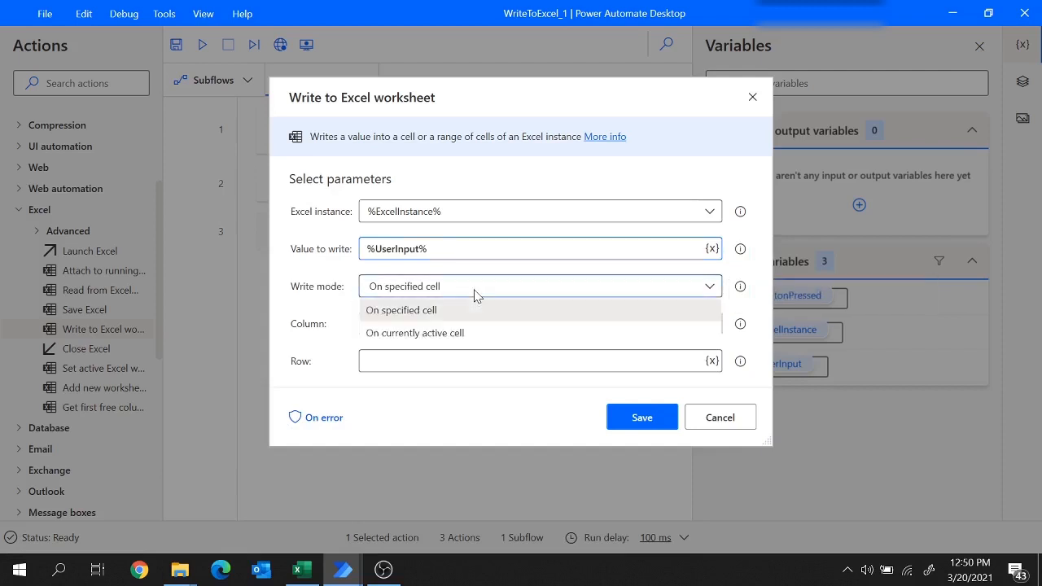
{"action": "left_click", "coordinate": [423, 319]}
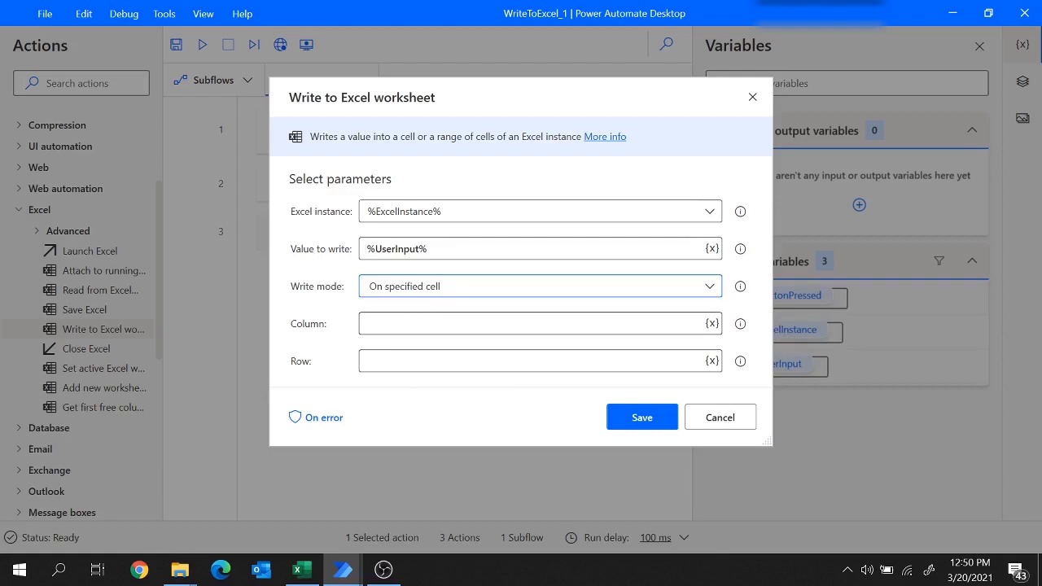
{"action": "left_click", "coordinate": [541, 324]}
{"action": "type", "text": "A"}
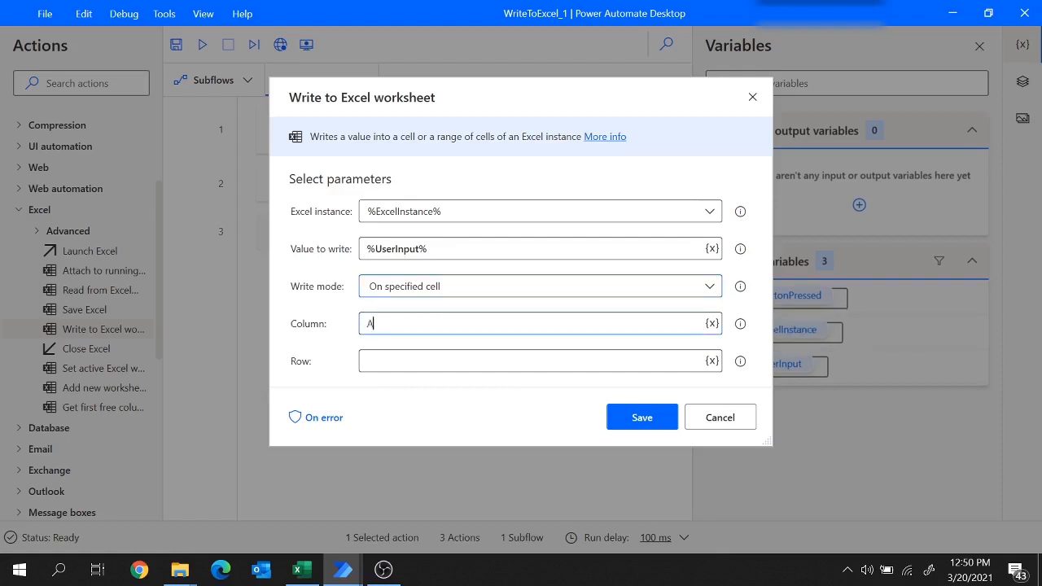
{"action": "left_click", "coordinate": [382, 370]}
{"action": "type", "text": "1"}
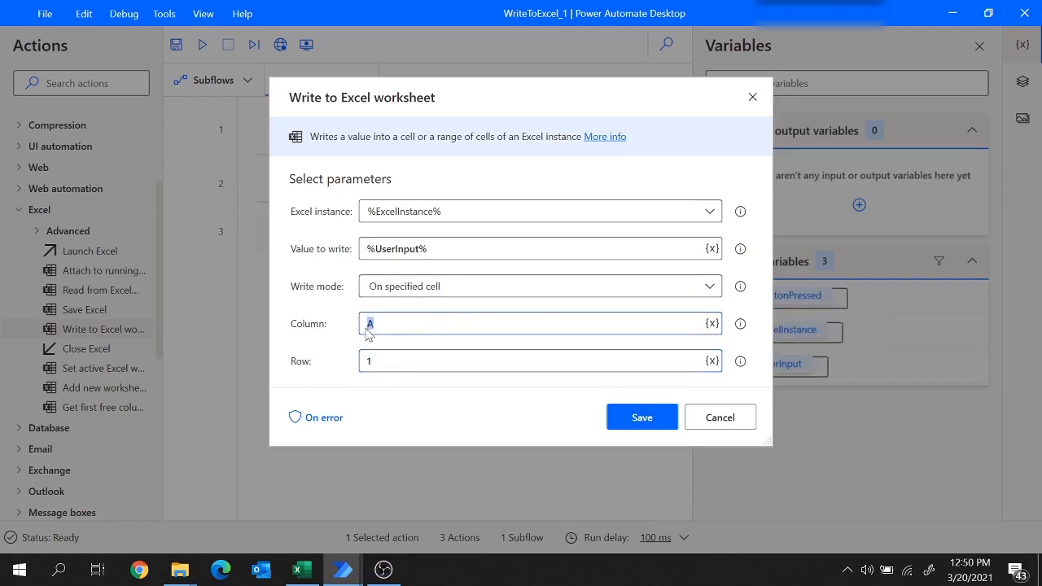
{"action": "double_click", "coordinate": [360, 367]}
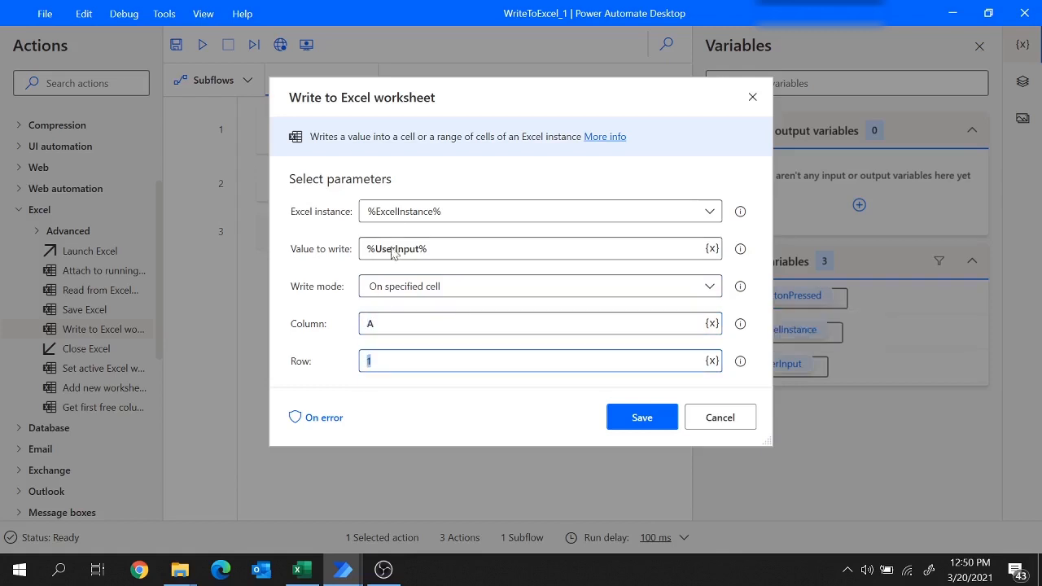
{"action": "left_click", "coordinate": [637, 423]}
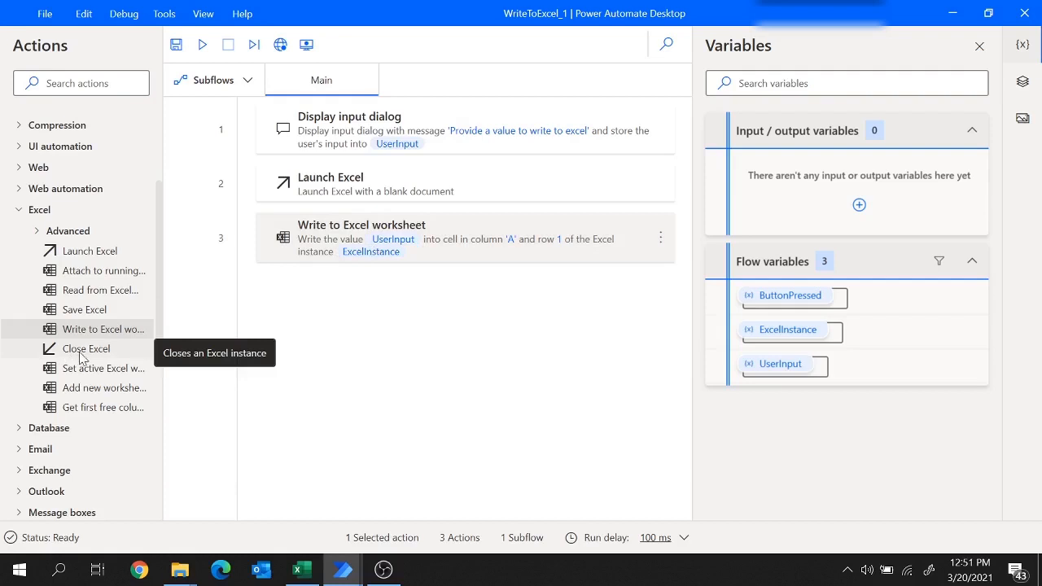
- Add a Close Excel action after the write action that saves the document as an Excel Workbook (.xlsx) before closing
{"action": "left_click_drag", "start_coordinate": [85, 356], "coordinate": [578, 358]}
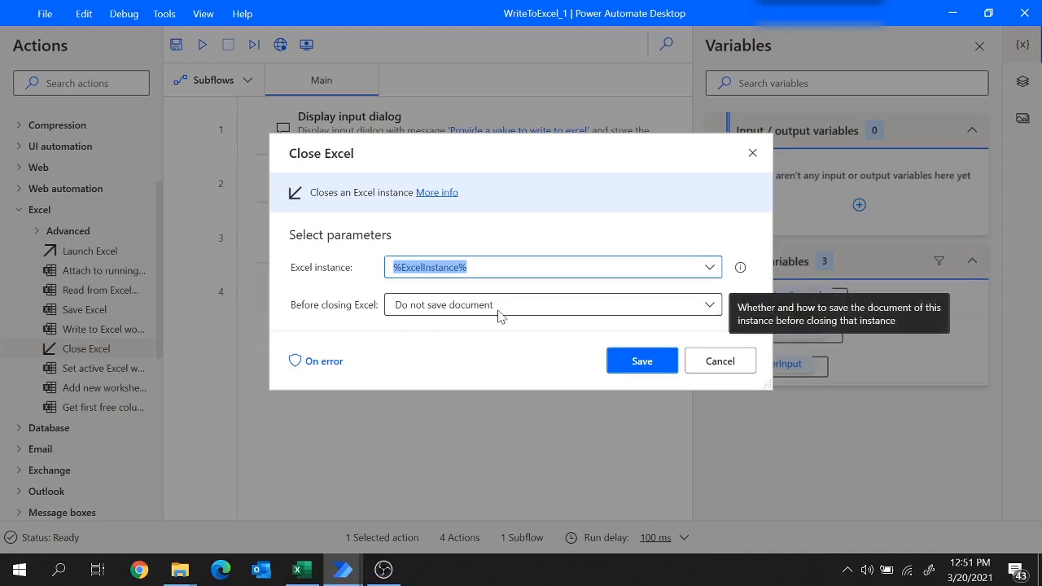
{"action": "left_click", "coordinate": [537, 314]}
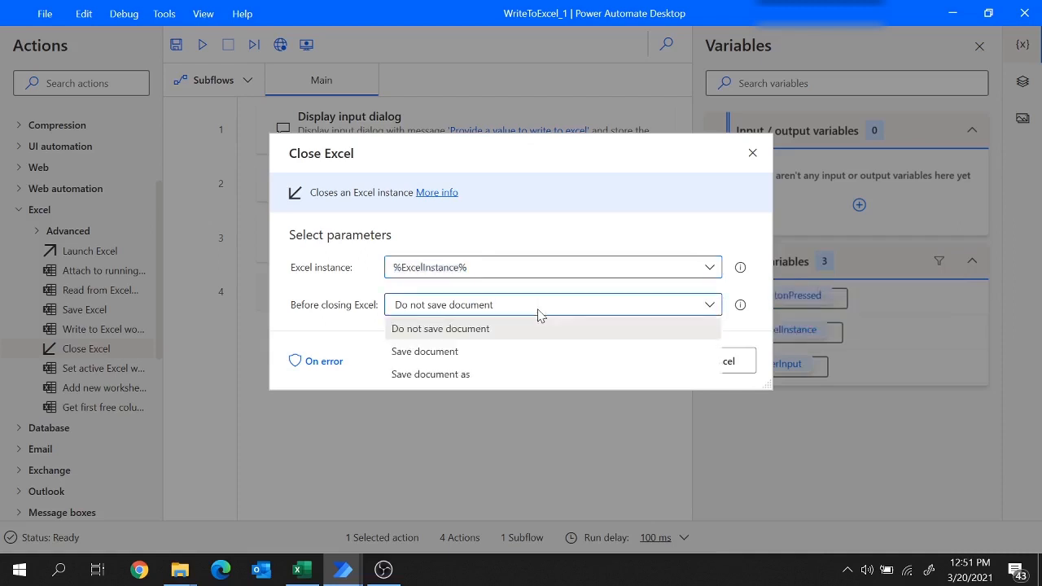
{"action": "left_click", "coordinate": [437, 375]}
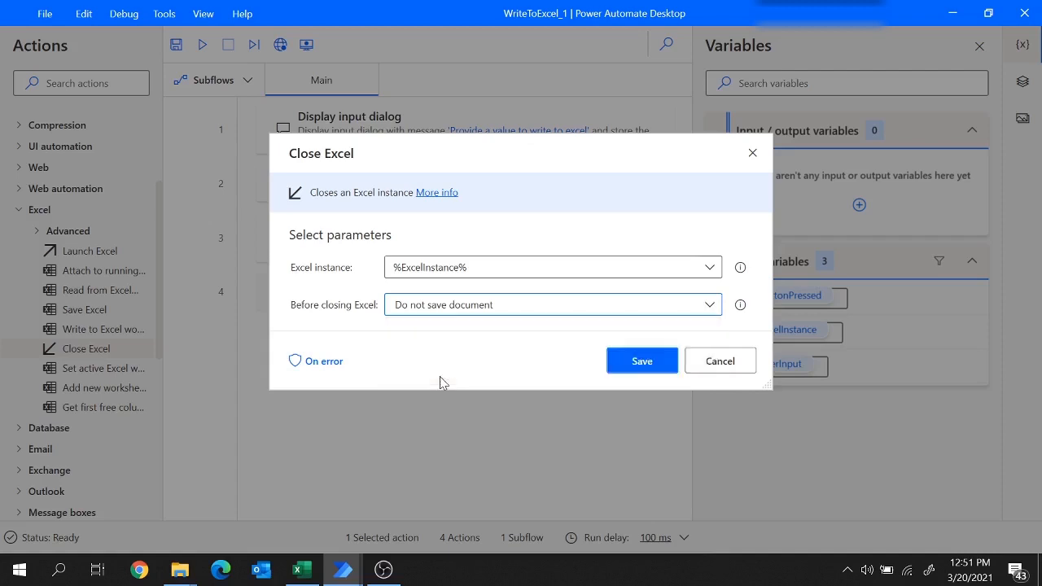
{"action": "mouse_move", "coordinate": [740, 379]}
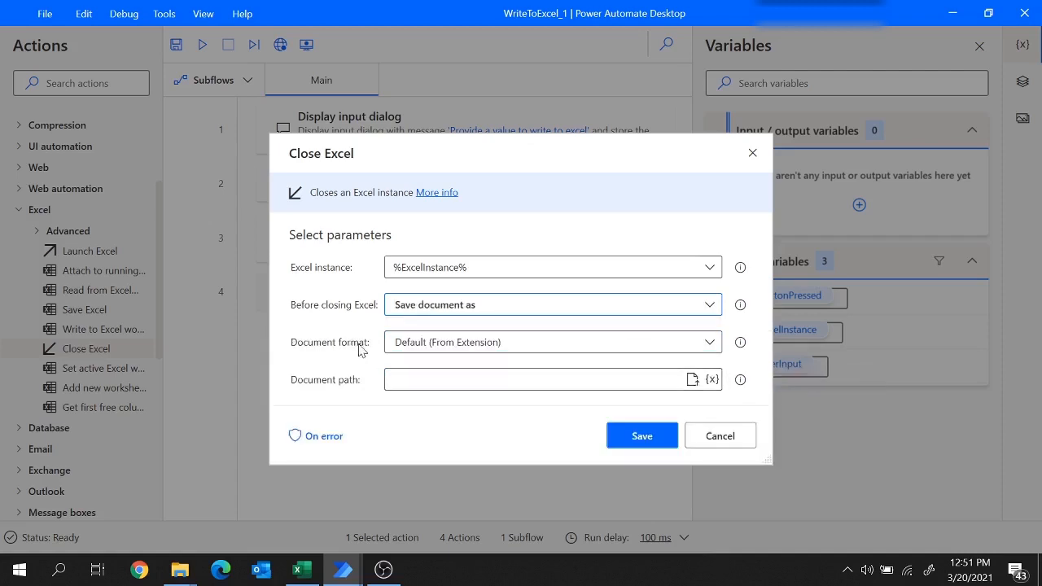
{"action": "left_click", "coordinate": [578, 346]}
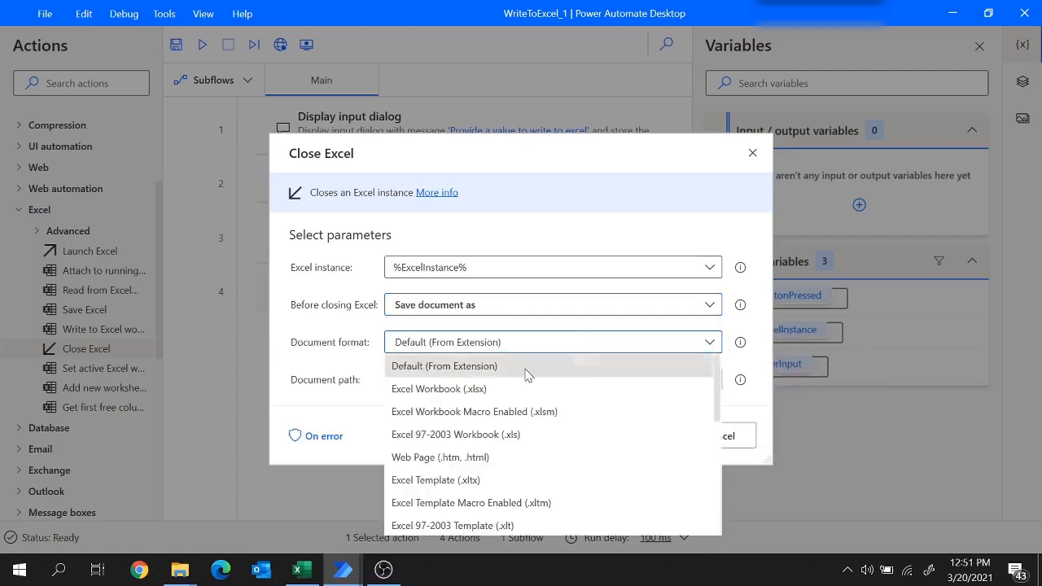
{"action": "left_click", "coordinate": [464, 390]}
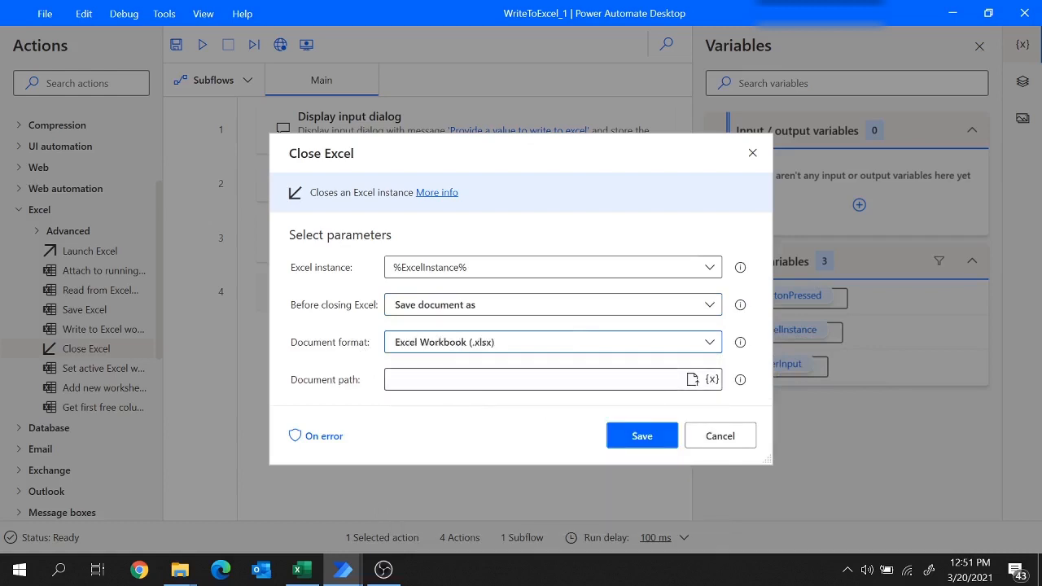
- Set the Close Excel document path to C:\New folder\PAD\WriteToExcelDemo and save the action
{"action": "mouse_move", "coordinate": [740, 380]}
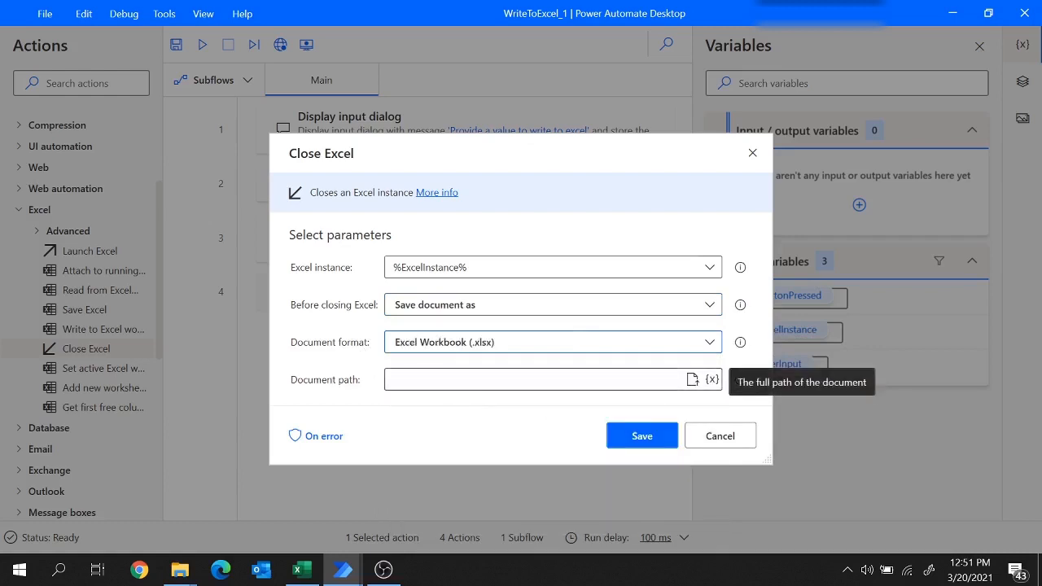
{"action": "left_click", "coordinate": [692, 381]}
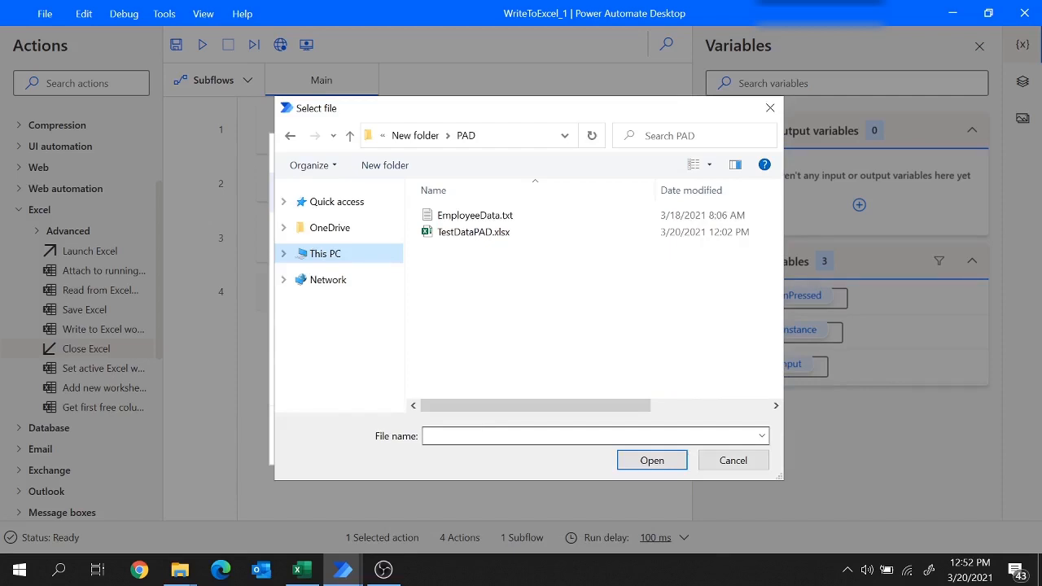
{"action": "left_click", "coordinate": [453, 436]}
{"action": "type", "text": "W"}
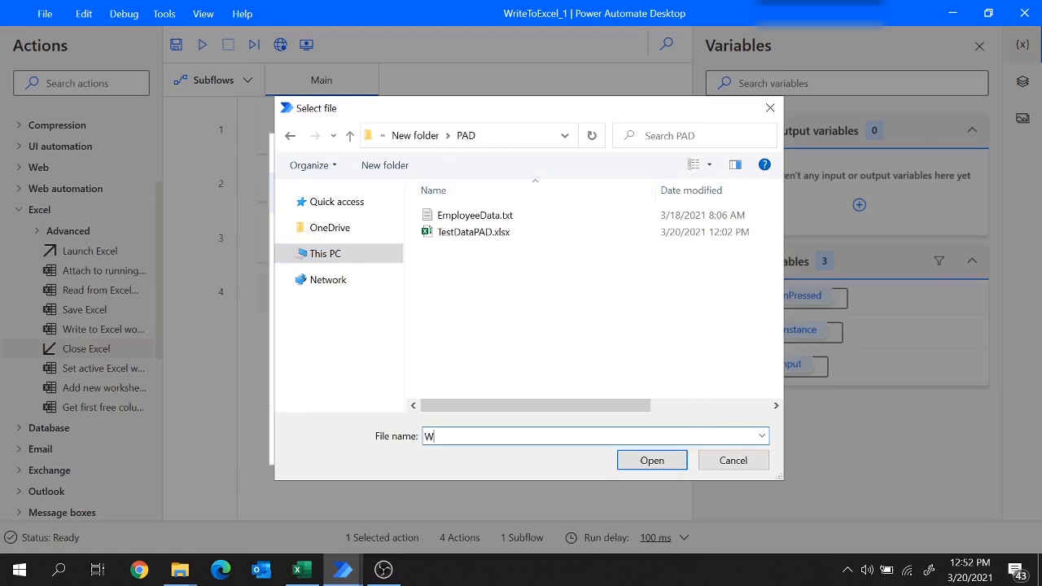
{"action": "type", "text": "riteToExcelDemo"}
{"action": "left_click", "coordinate": [656, 463]}
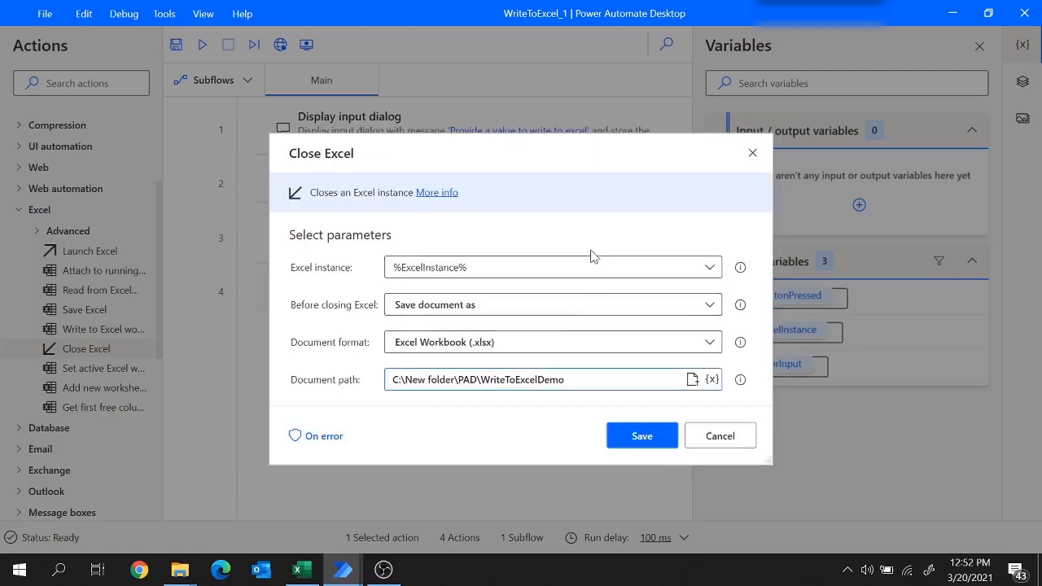
{"action": "left_click", "coordinate": [646, 437]}
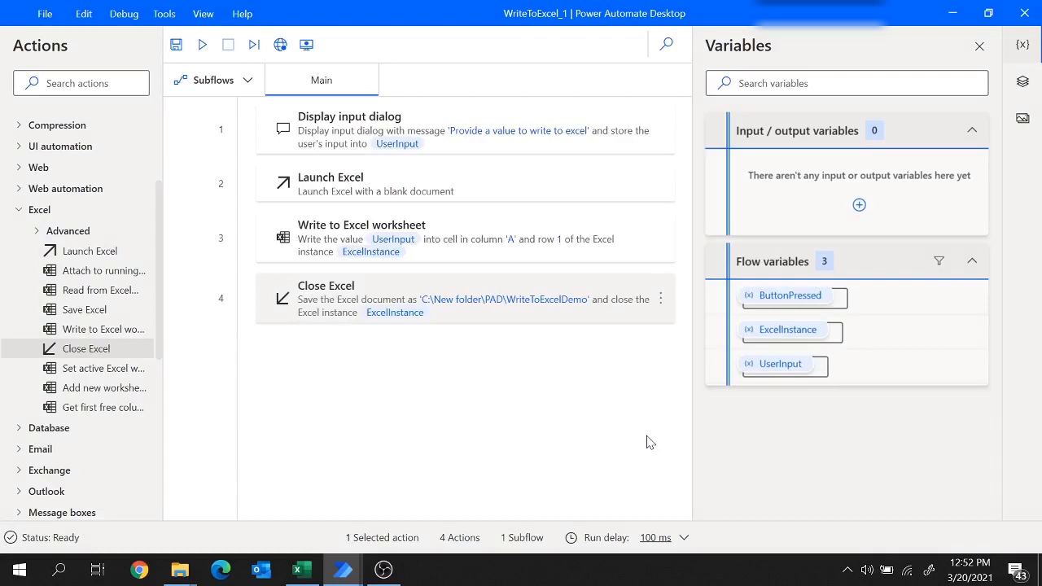
- Save the flow and run it, providing DemoOnExcel as the value to write
{"action": "left_click", "coordinate": [175, 45]}
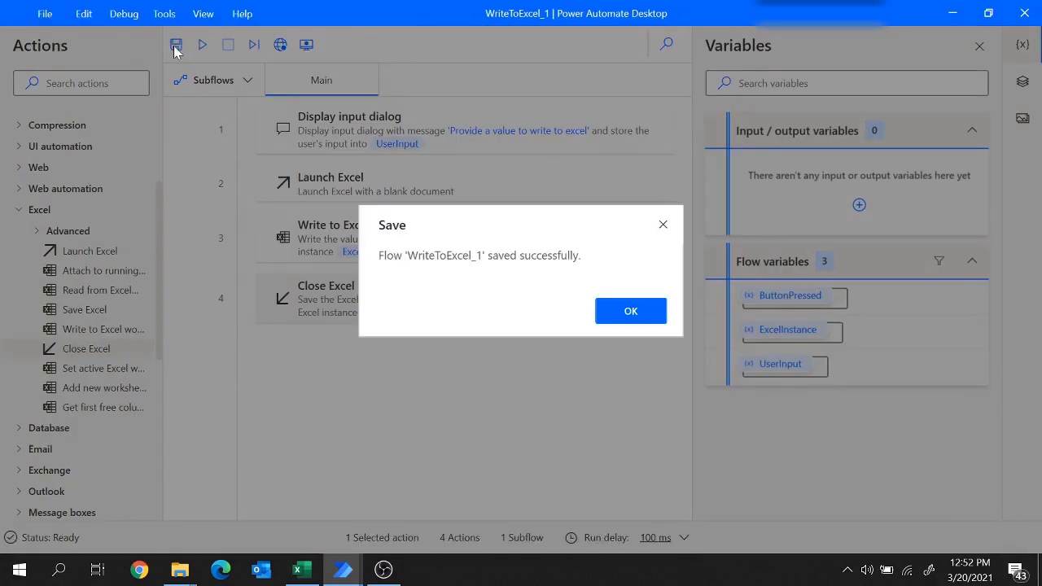
{"action": "left_click", "coordinate": [640, 310]}
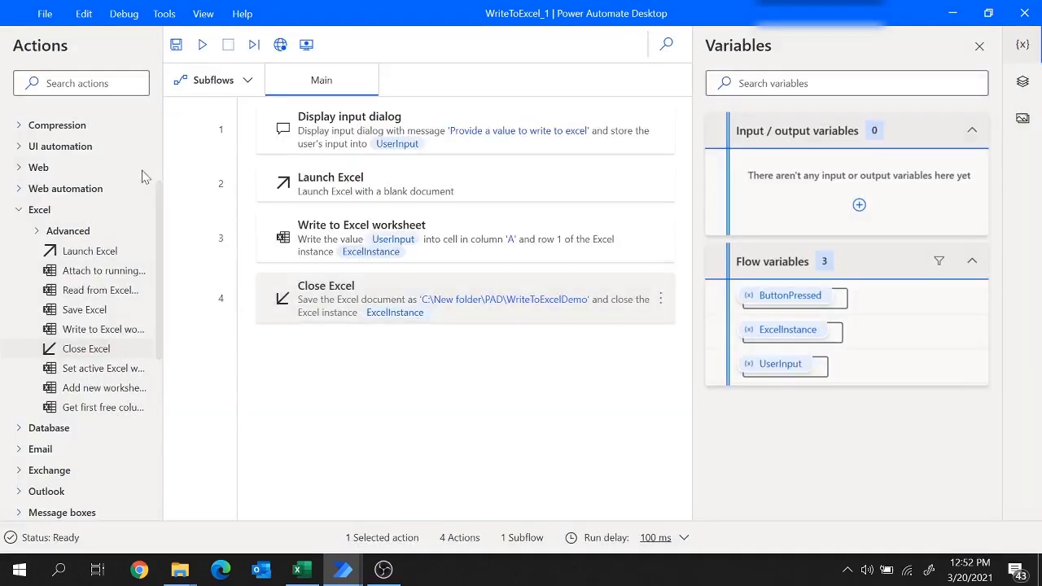
{"action": "left_click", "coordinate": [204, 46]}
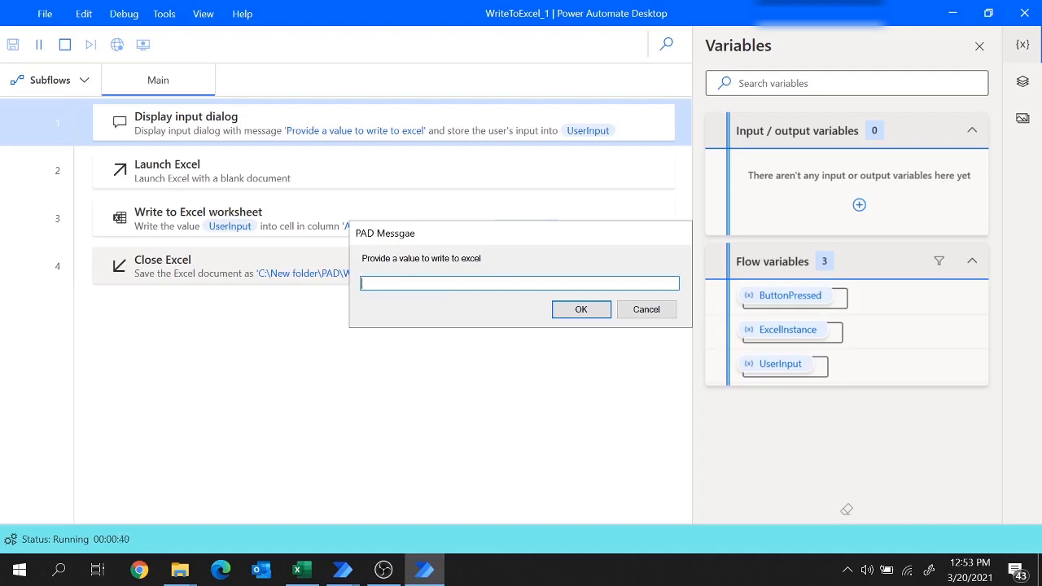
{"action": "type", "text": "DemoOnExcel"}
{"action": "left_click", "coordinate": [581, 310]}
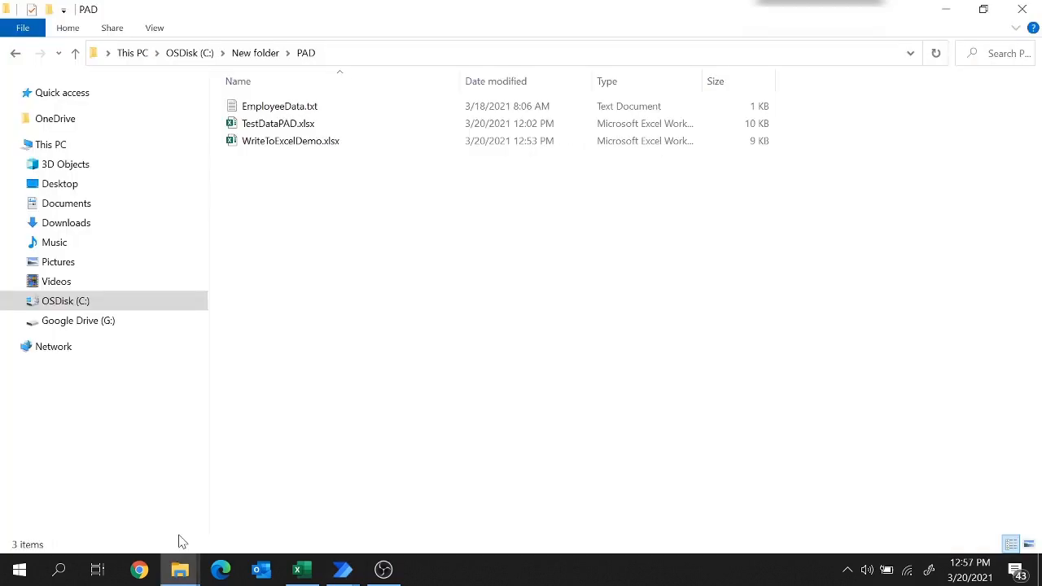
- Open WriteToExcelDemo.xlsx from C:\New folder\PAD, fit column A to its content and check cell A1
{"action": "left_click", "coordinate": [355, 51]}
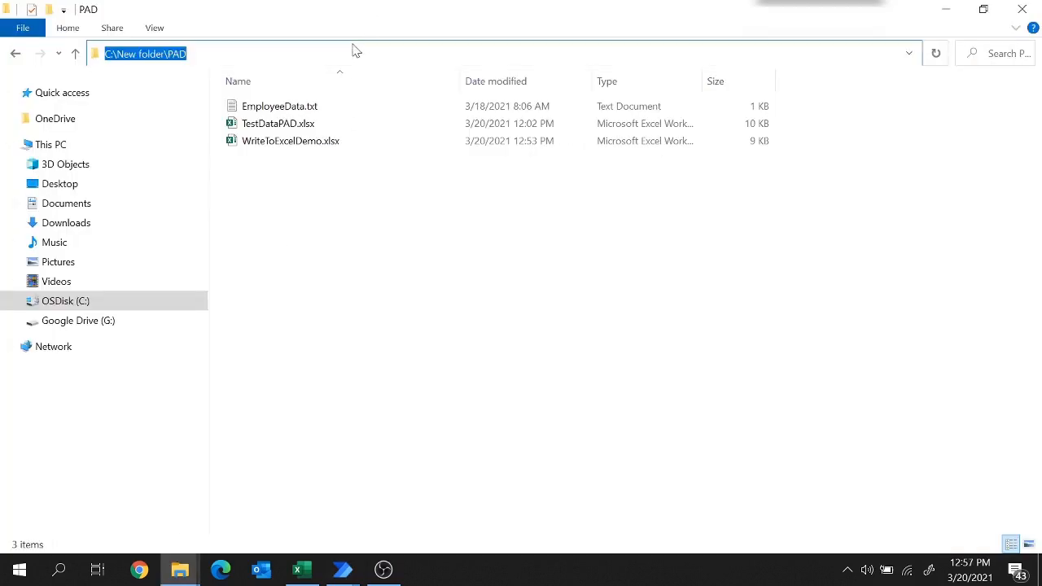
{"action": "double_click", "coordinate": [290, 144]}
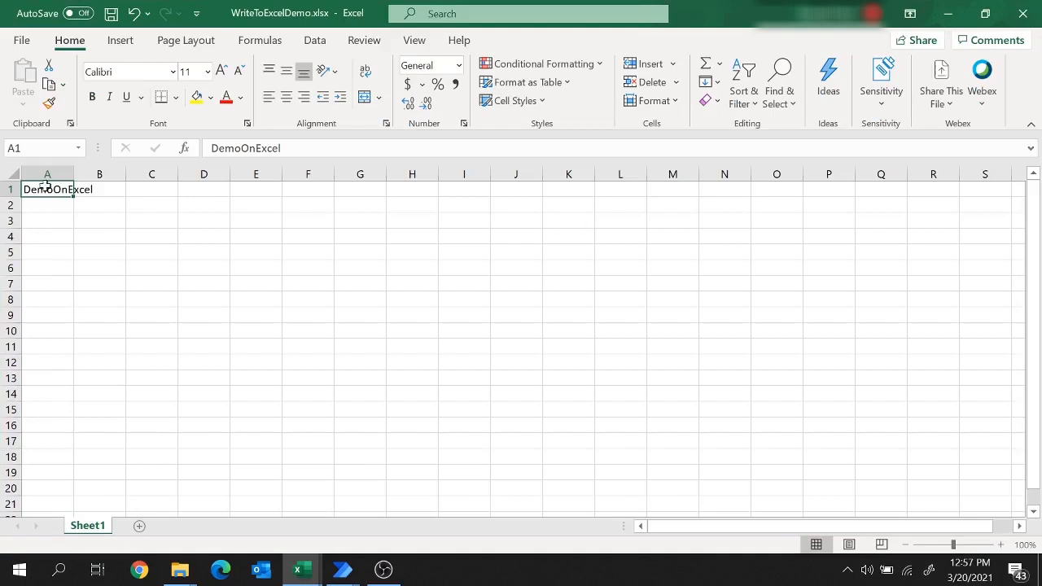
{"action": "double_click", "coordinate": [73, 174]}
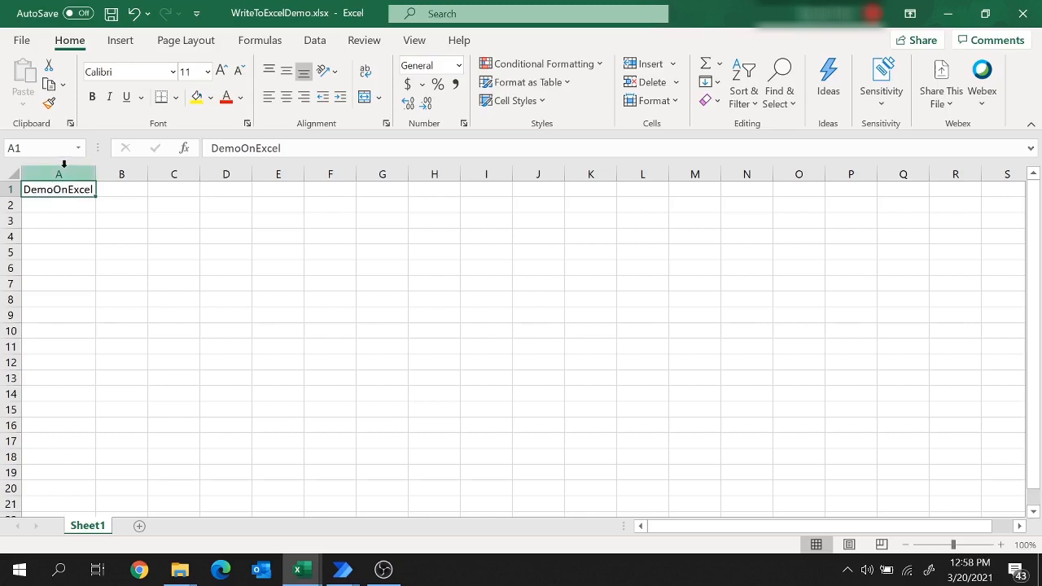
{"action": "left_click", "coordinate": [59, 168]}
{"action": "left_click", "coordinate": [39, 187]}
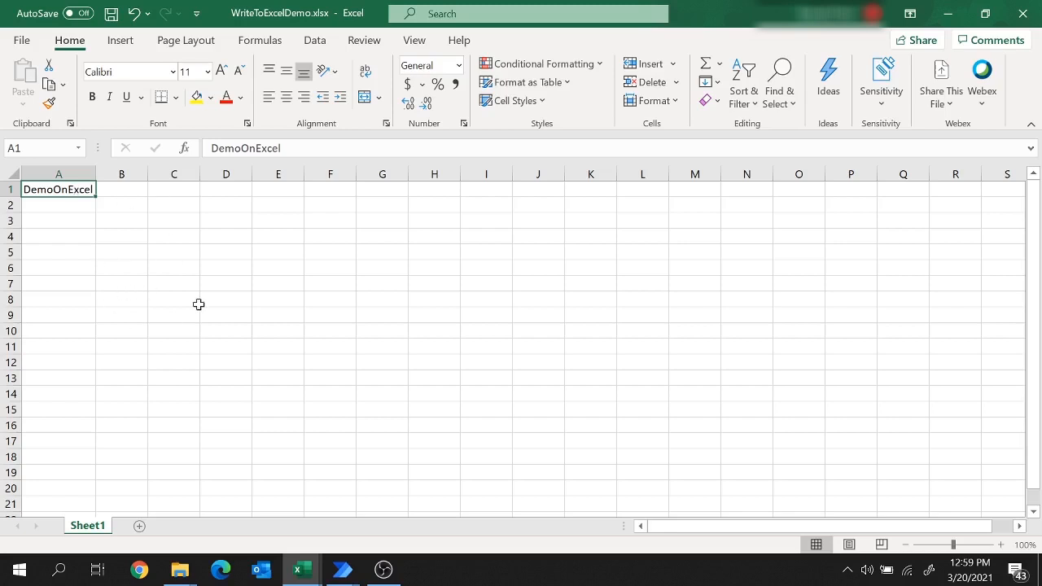
- Switch to the TestDataPAD.xlsx workbook in Excel and examine the employee data rows one by one
{"action": "left_click", "coordinate": [300, 569]}
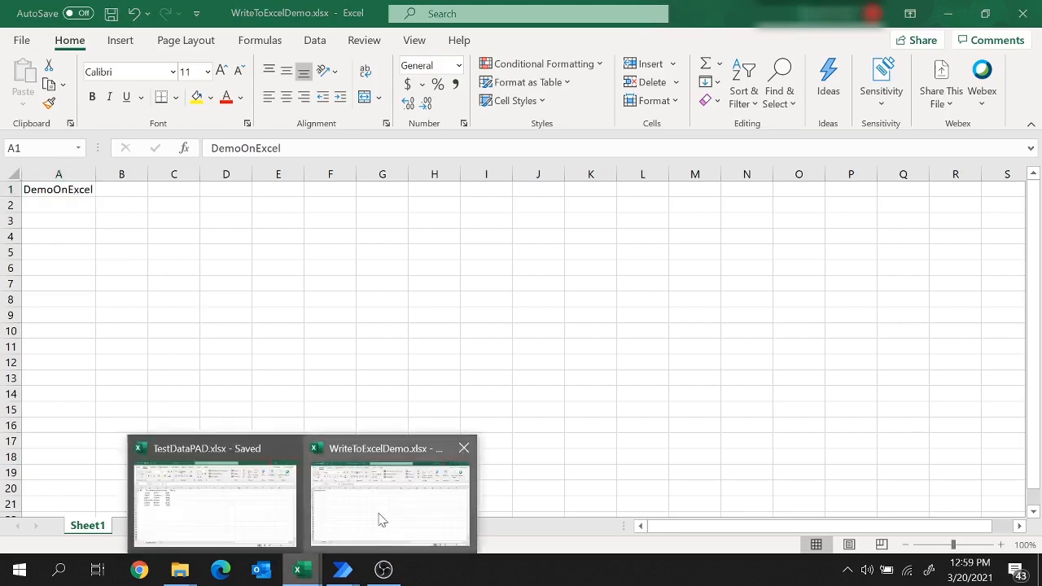
{"action": "left_click", "coordinate": [376, 516]}
{"action": "left_click", "coordinate": [309, 569]}
{"action": "left_click", "coordinate": [272, 542]}
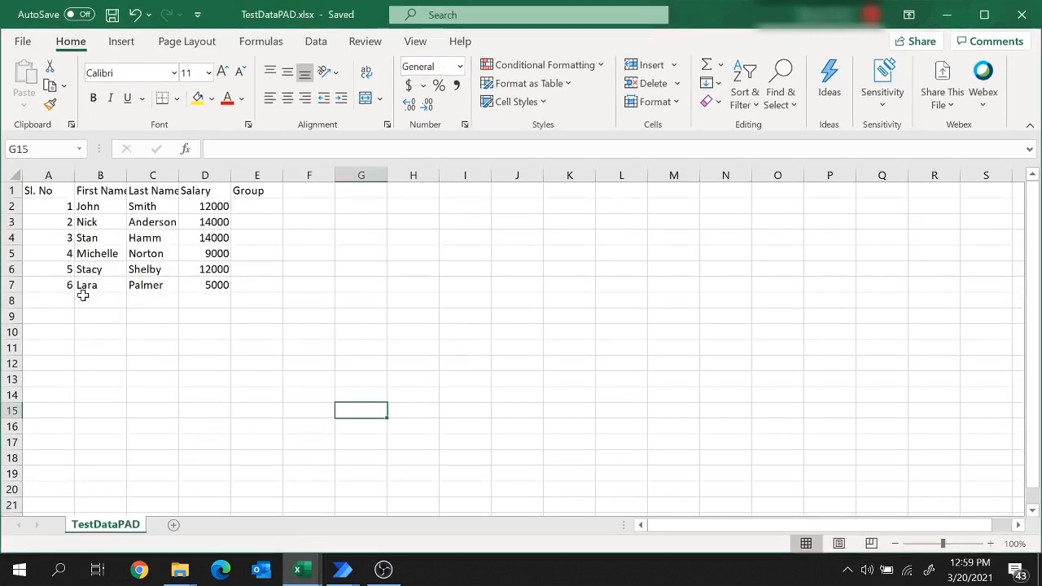
{"action": "left_click_drag", "start_coordinate": [46, 205], "coordinate": [204, 287]}
{"action": "left_click", "coordinate": [8, 206]}
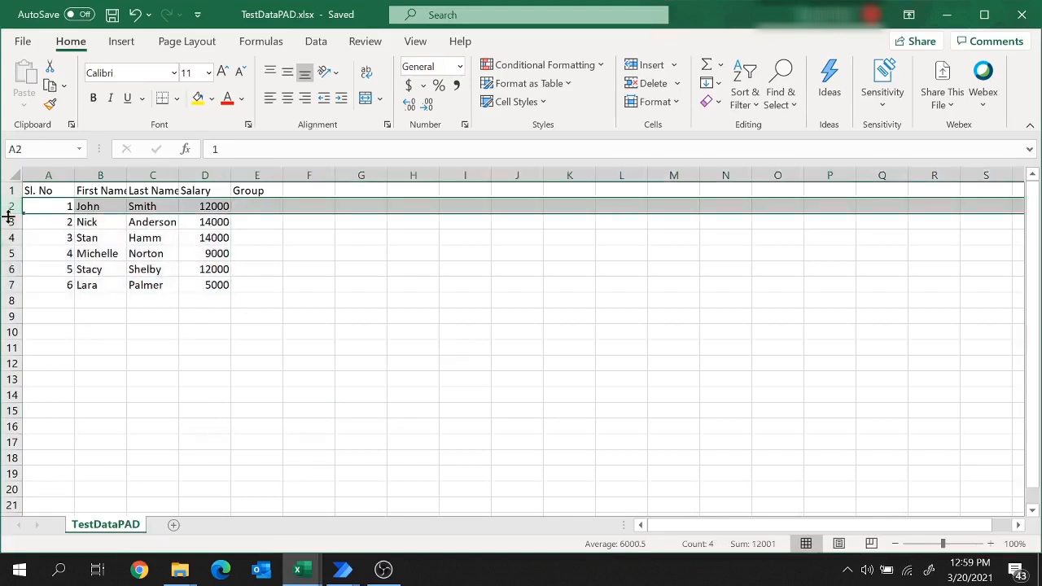
{"action": "left_click", "coordinate": [7, 221]}
{"action": "left_click", "coordinate": [8, 237]}
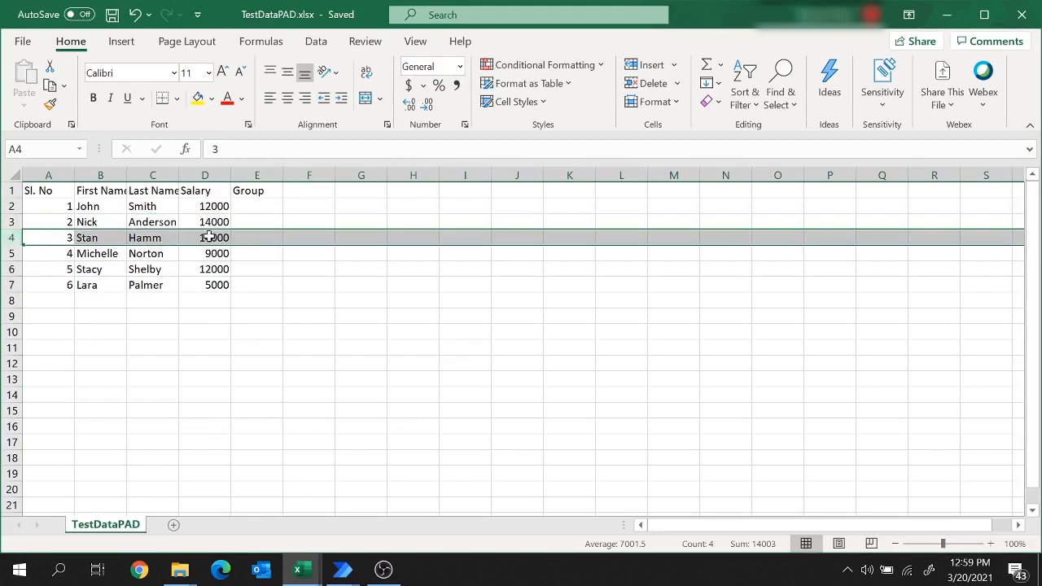
- Examine the Salary values against the Group cells for the employees in rows 2 to 5
{"action": "left_click", "coordinate": [209, 237]}
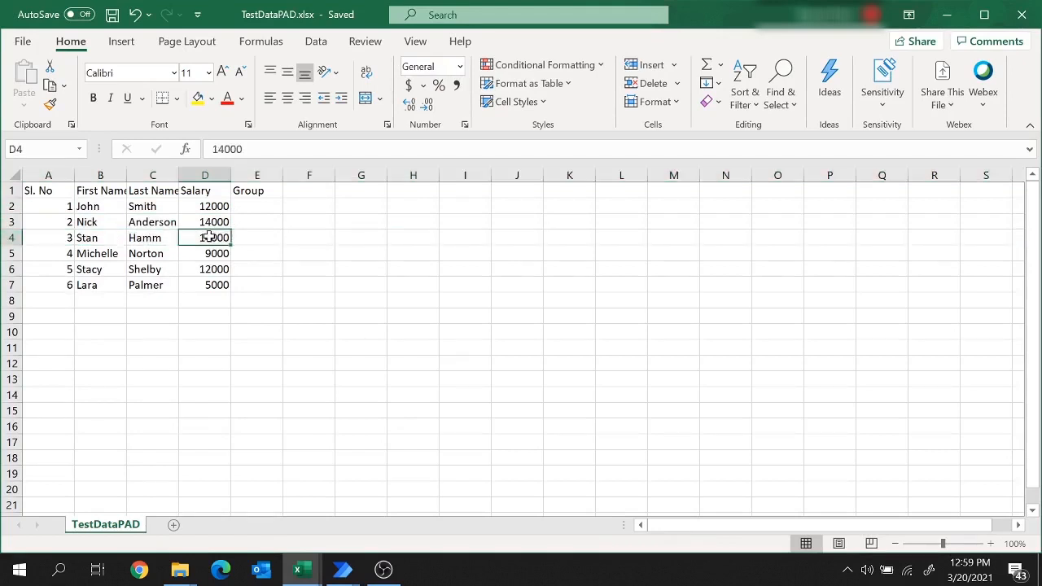
{"action": "left_click", "coordinate": [263, 238]}
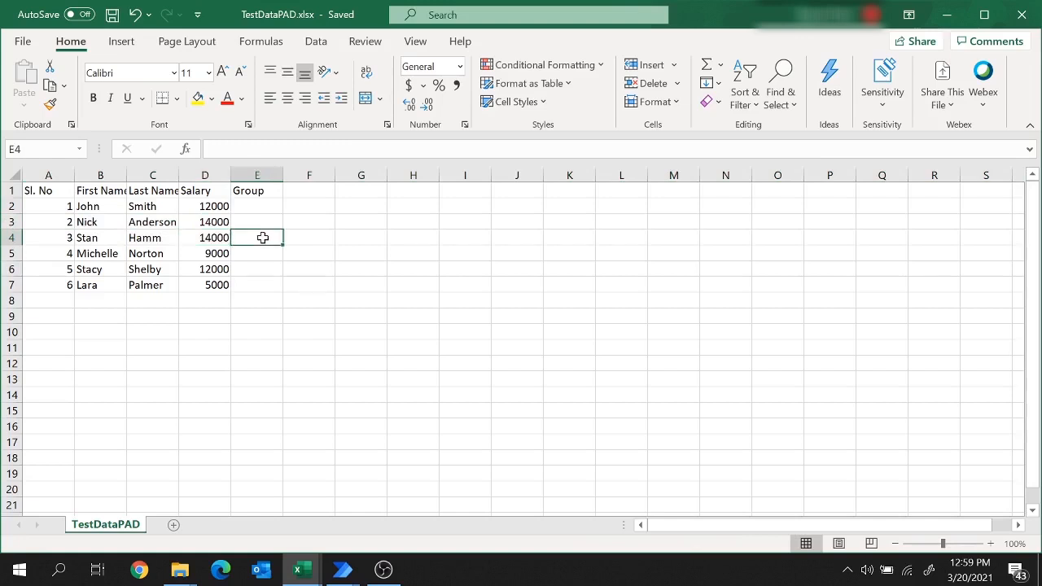
{"action": "left_click", "coordinate": [208, 253]}
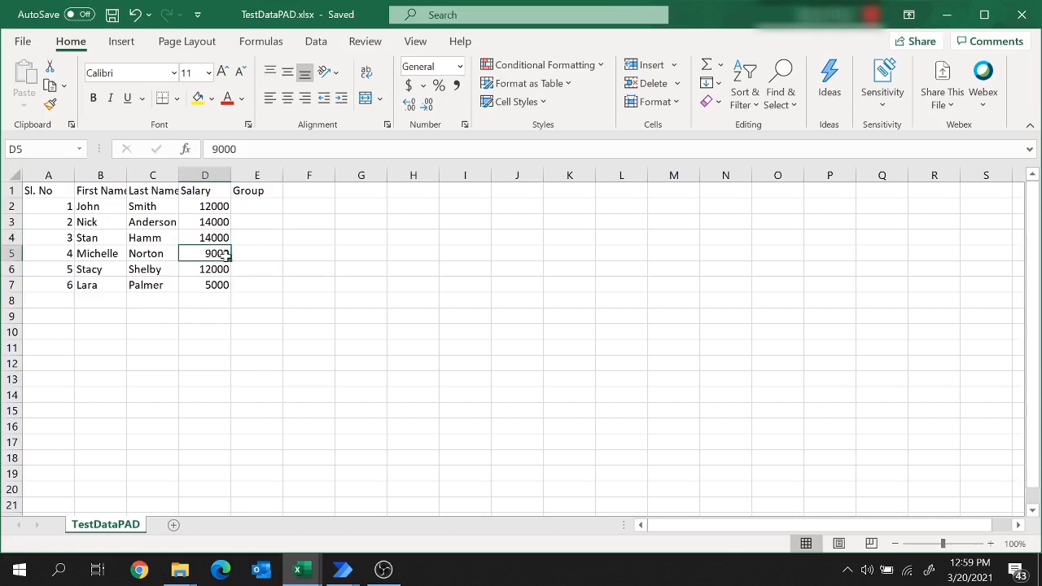
{"action": "left_click", "coordinate": [253, 254]}
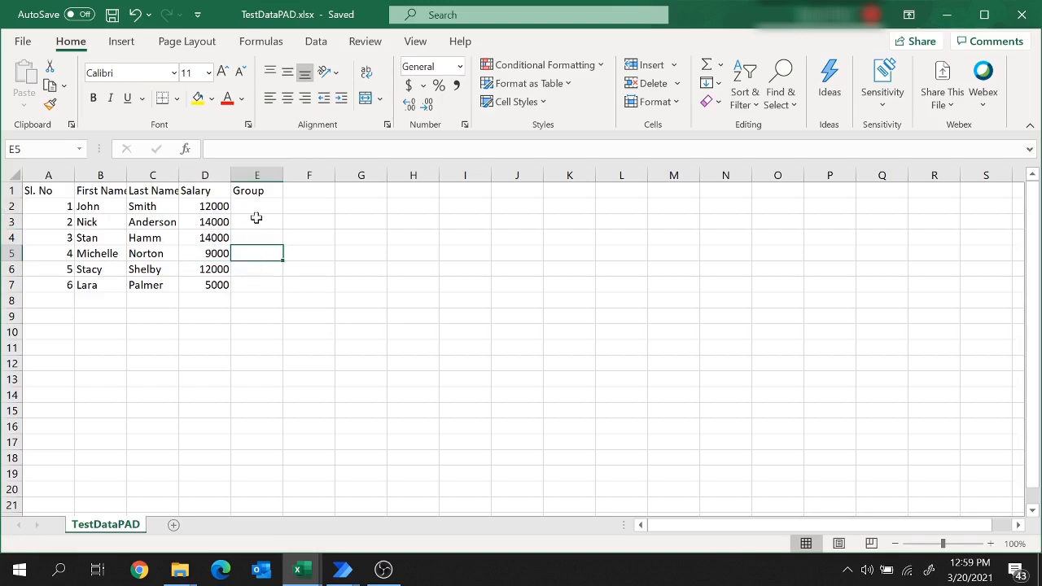
{"action": "left_click", "coordinate": [11, 206]}
{"action": "left_click", "coordinate": [11, 222]}
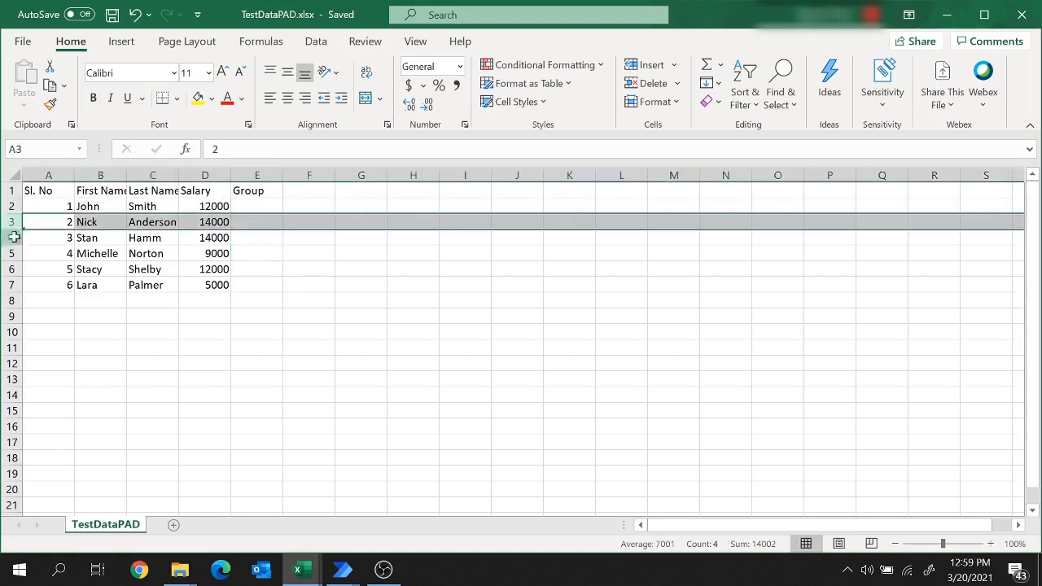
{"action": "left_click", "coordinate": [12, 253]}
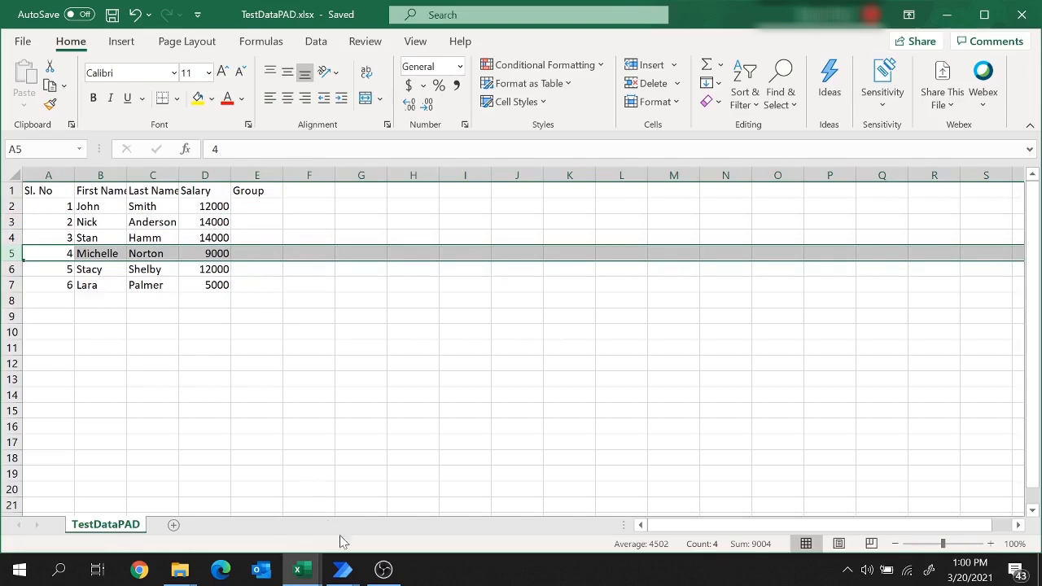
- Switch to Power Automate Desktop and close the WriteToExcel_1 flow designer
{"action": "left_click", "coordinate": [342, 569]}
{"action": "left_click", "coordinate": [260, 506]}
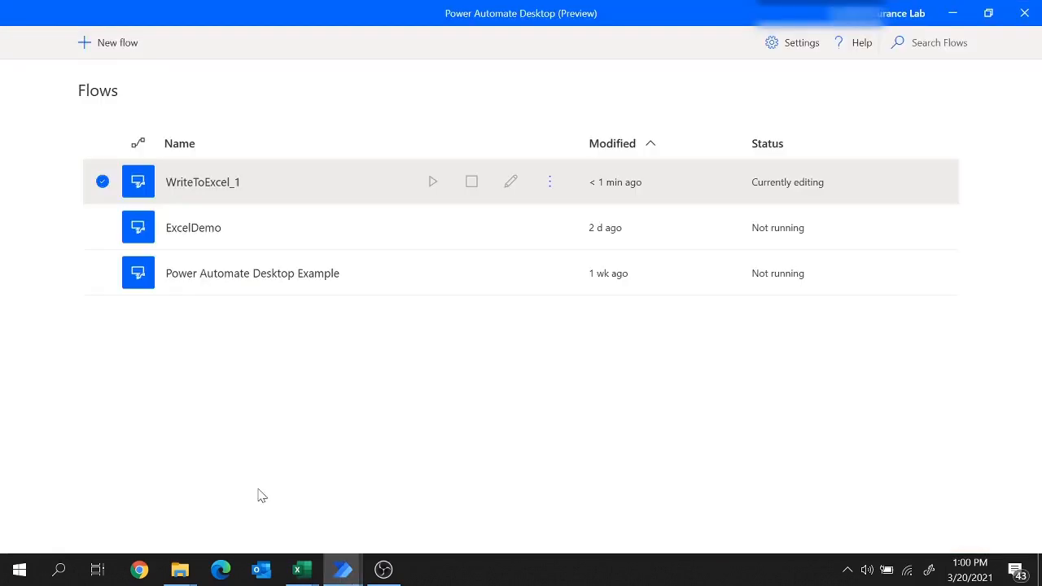
{"action": "left_click", "coordinate": [343, 569]}
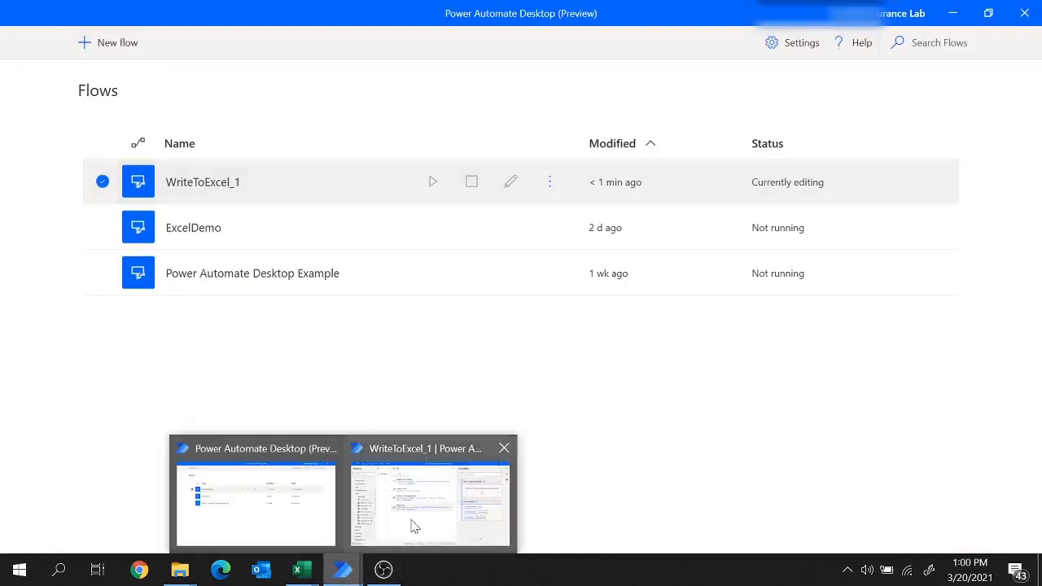
{"action": "left_click", "coordinate": [412, 521]}
{"action": "left_click", "coordinate": [1025, 19]}
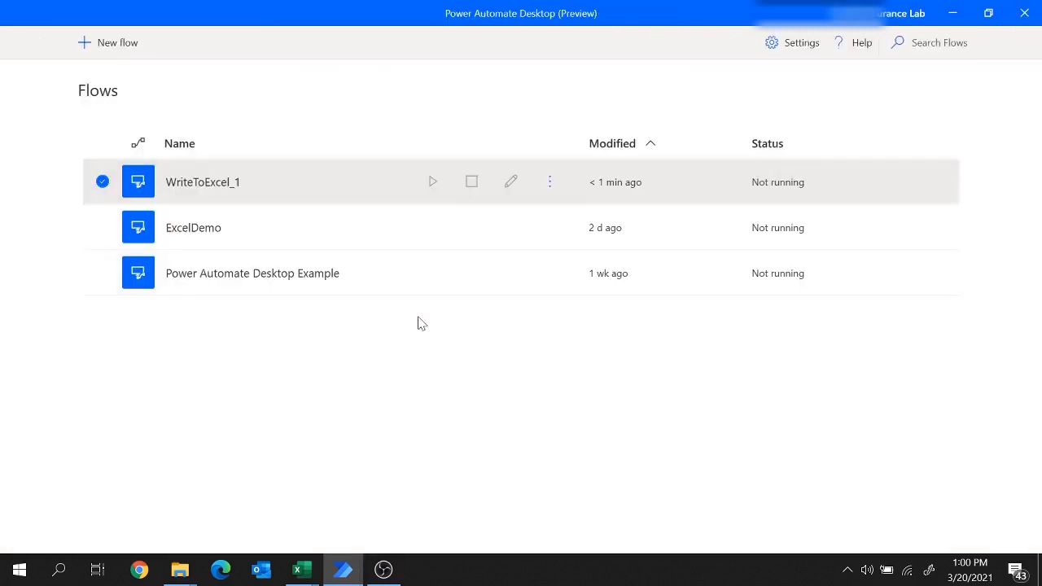
- Create a new desktop flow named WriteToExcel_2
{"action": "left_click", "coordinate": [118, 44]}
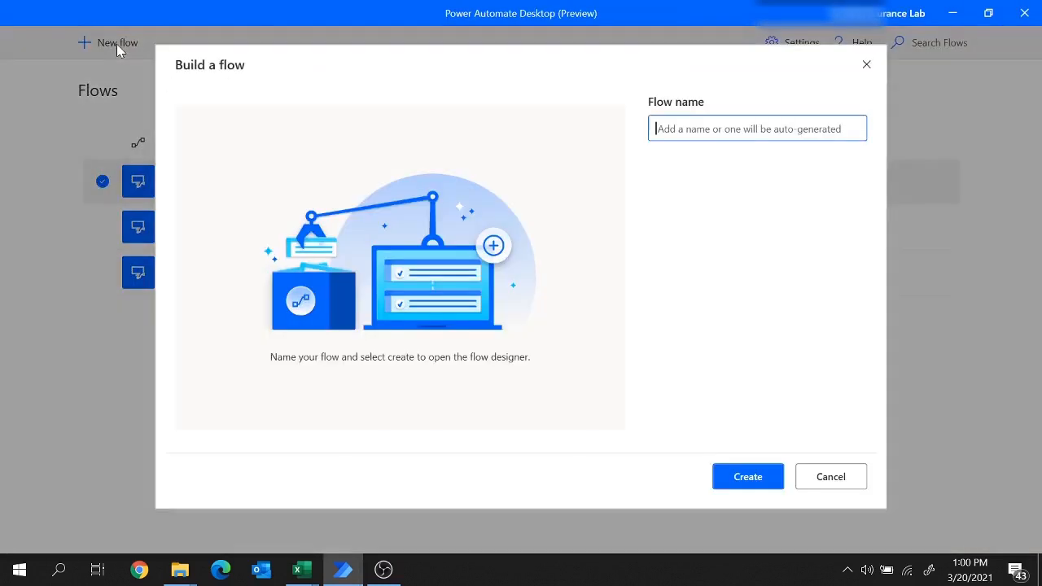
{"action": "type", "text": "Wri"}
{"action": "type", "text": "teToExce"}
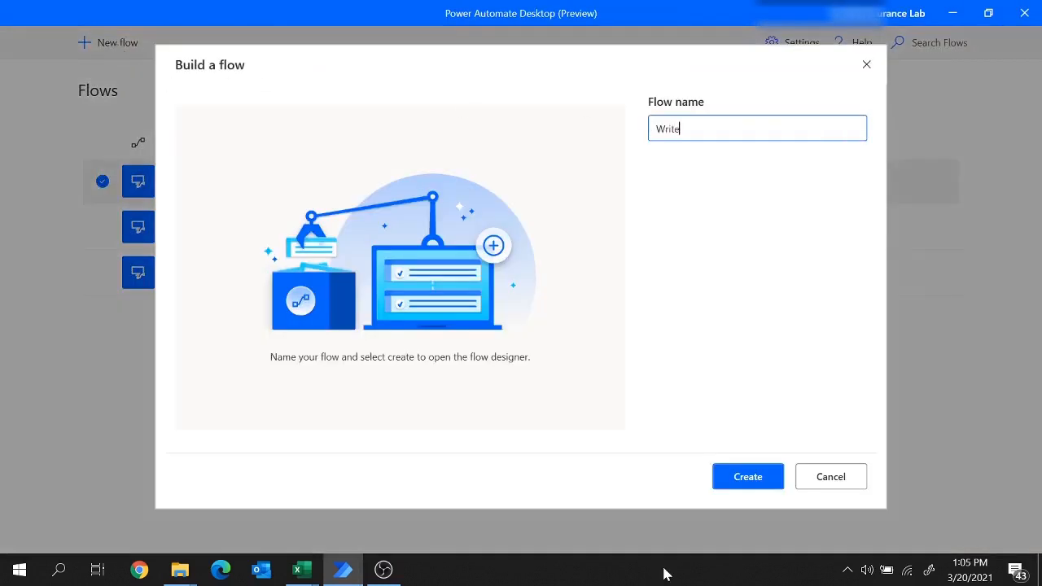
{"action": "type", "text": "l_2"}
{"action": "left_click", "coordinate": [759, 480]}
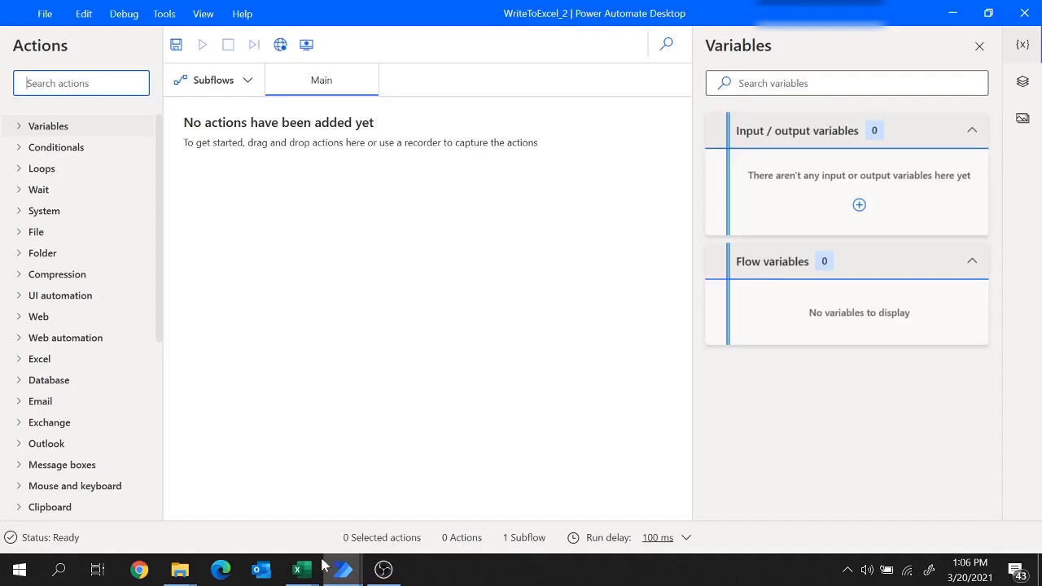
- Examine the employee data range A2:E7 in the TestDataPAD.xlsx workbook, and return to the WriteToExcel_2 flow in Power Automate Desktop
{"action": "mouse_move", "coordinate": [297, 569]}
{"action": "left_click", "coordinate": [216, 488]}
{"action": "left_click_drag", "start_coordinate": [63, 205], "coordinate": [251, 288]}
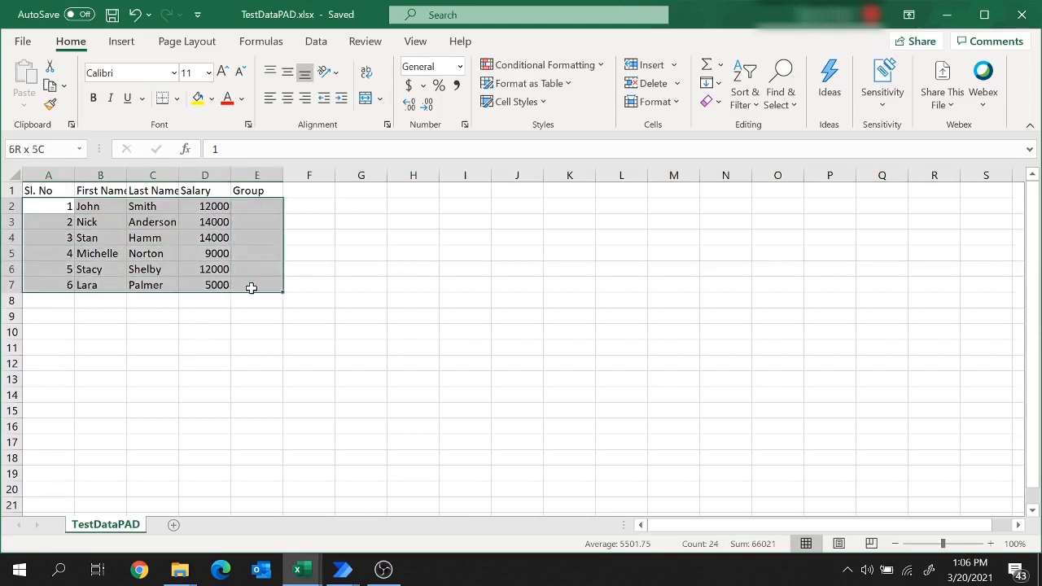
{"action": "left_click_drag", "start_coordinate": [252, 288], "coordinate": [252, 287]}
{"action": "left_click", "coordinate": [345, 570]}
{"action": "left_click", "coordinate": [386, 511]}
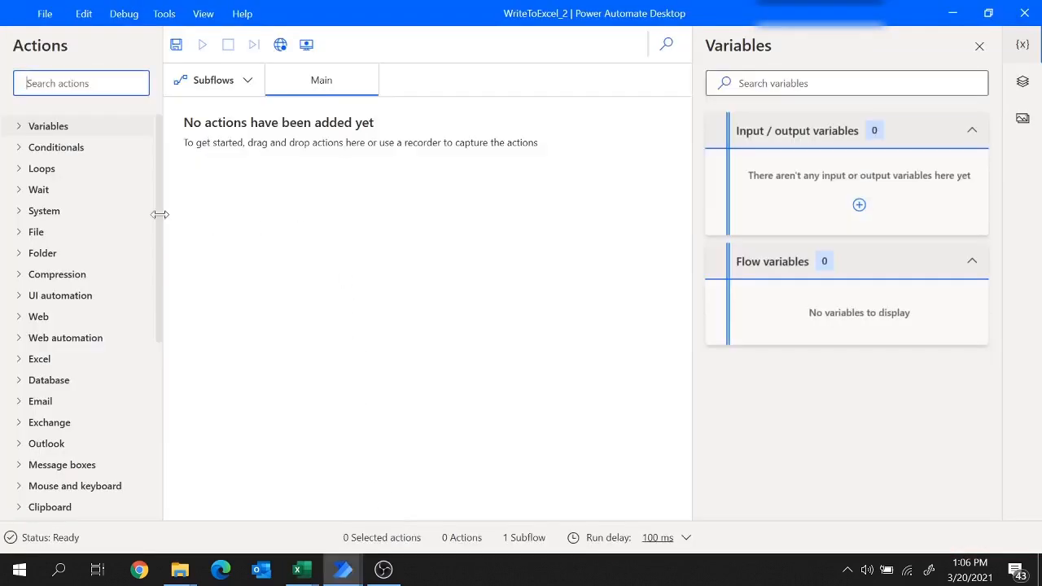
- Add a Launch Excel action that opens the document C:\New folder\PAD\TestDataPAD.xlsx, keeping the instance visible
{"action": "left_click", "coordinate": [21, 367]}
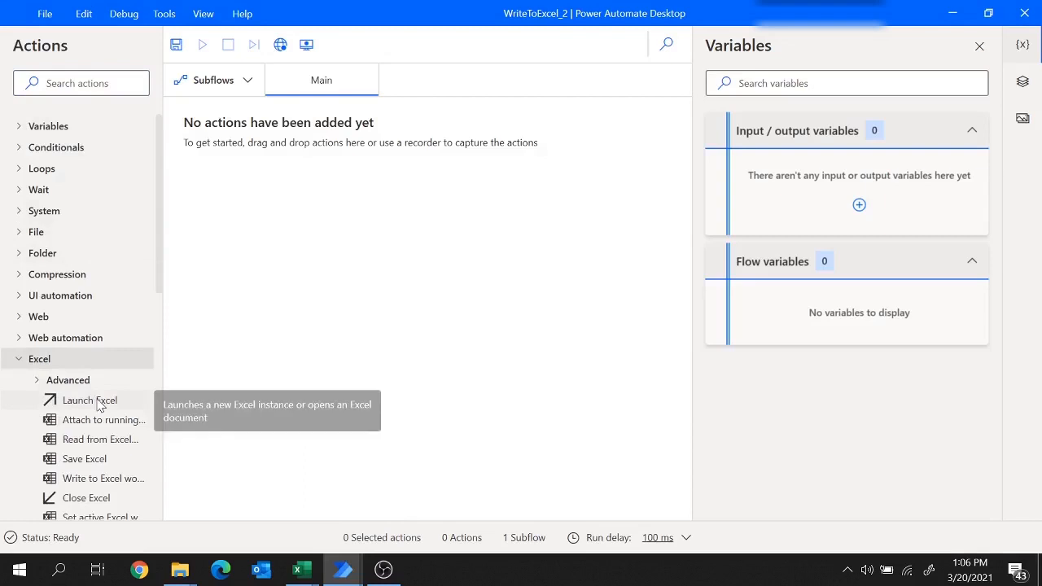
{"action": "left_click_drag", "start_coordinate": [96, 405], "coordinate": [352, 248]}
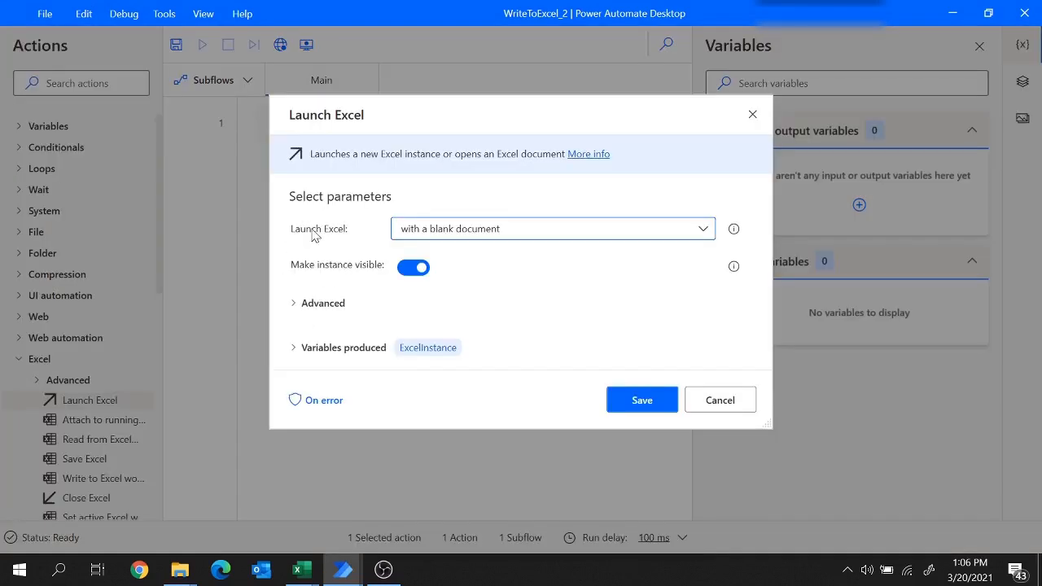
{"action": "left_click", "coordinate": [513, 233]}
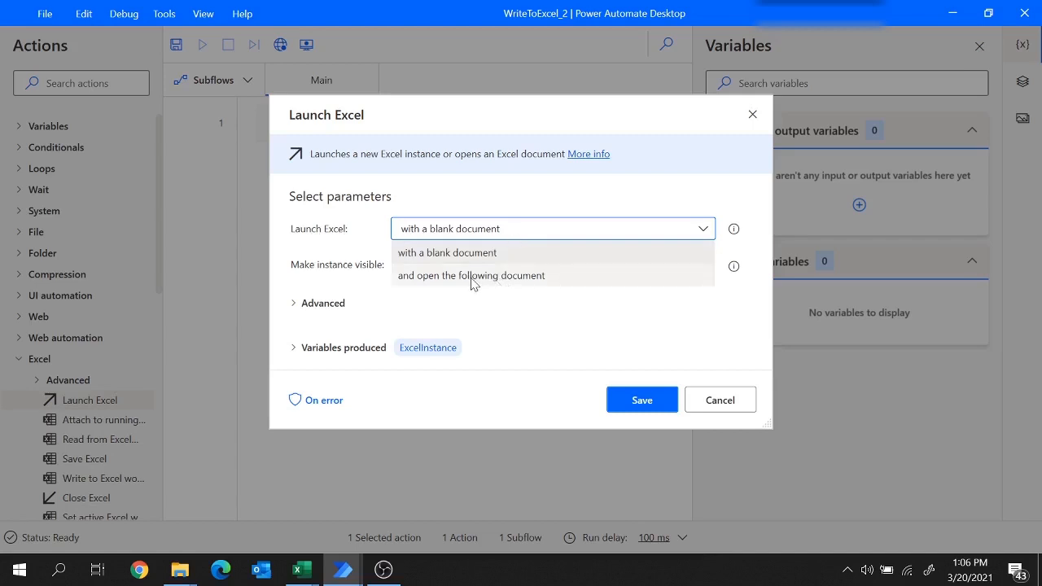
{"action": "left_click", "coordinate": [497, 276]}
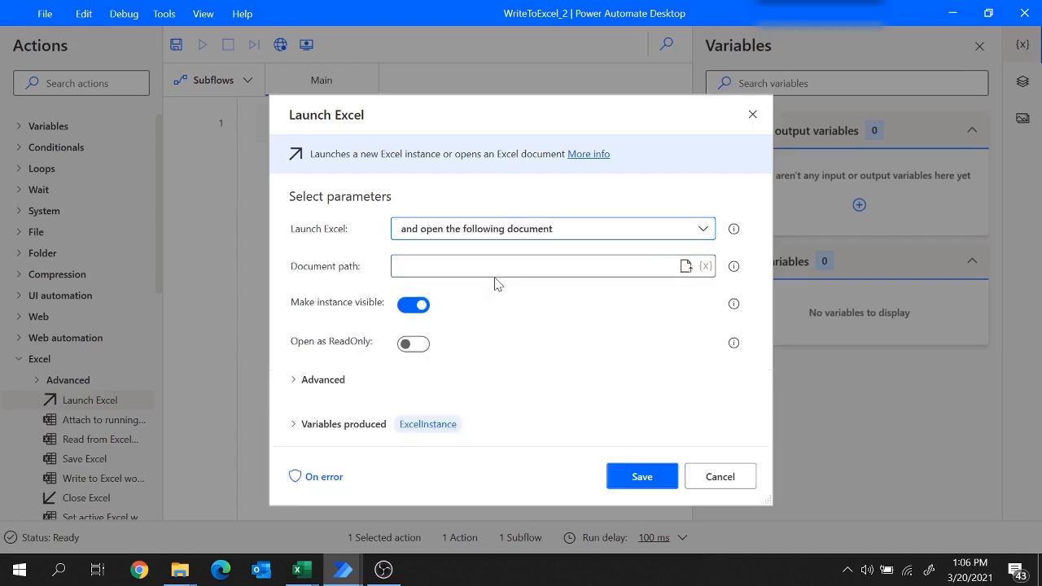
{"action": "left_click", "coordinate": [686, 269]}
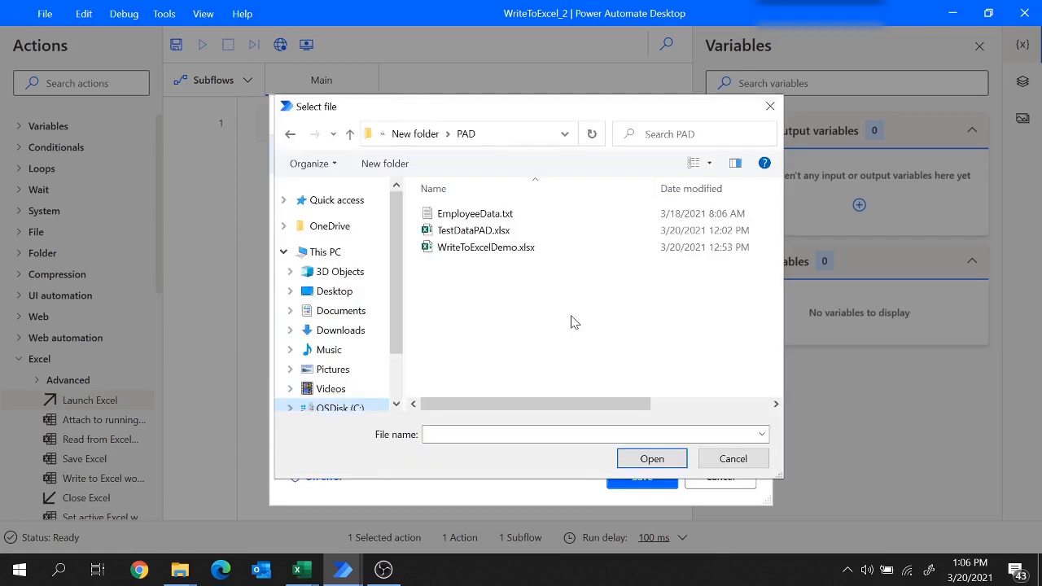
{"action": "left_click", "coordinate": [467, 234]}
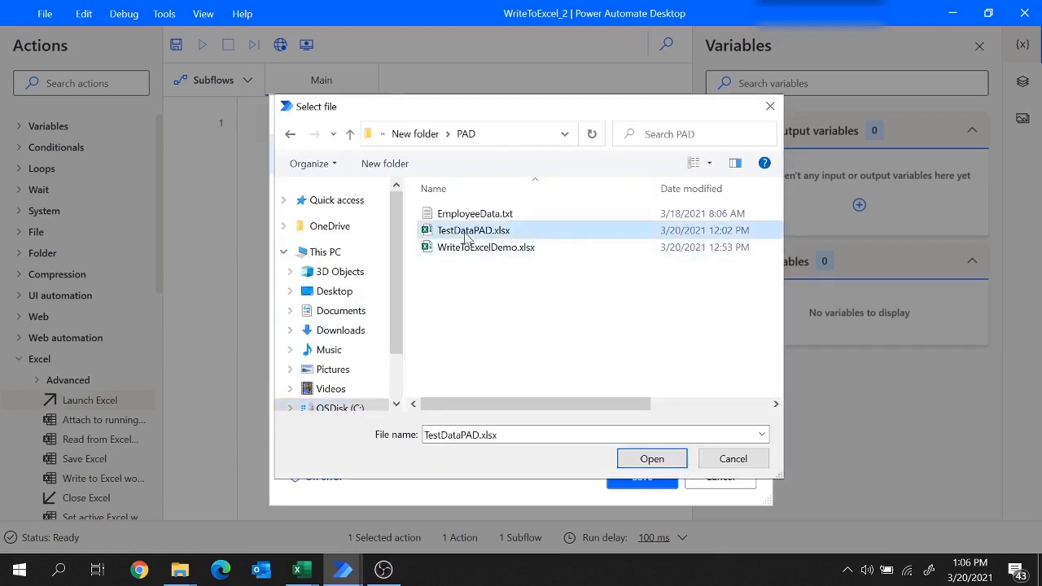
{"action": "left_click", "coordinate": [656, 459]}
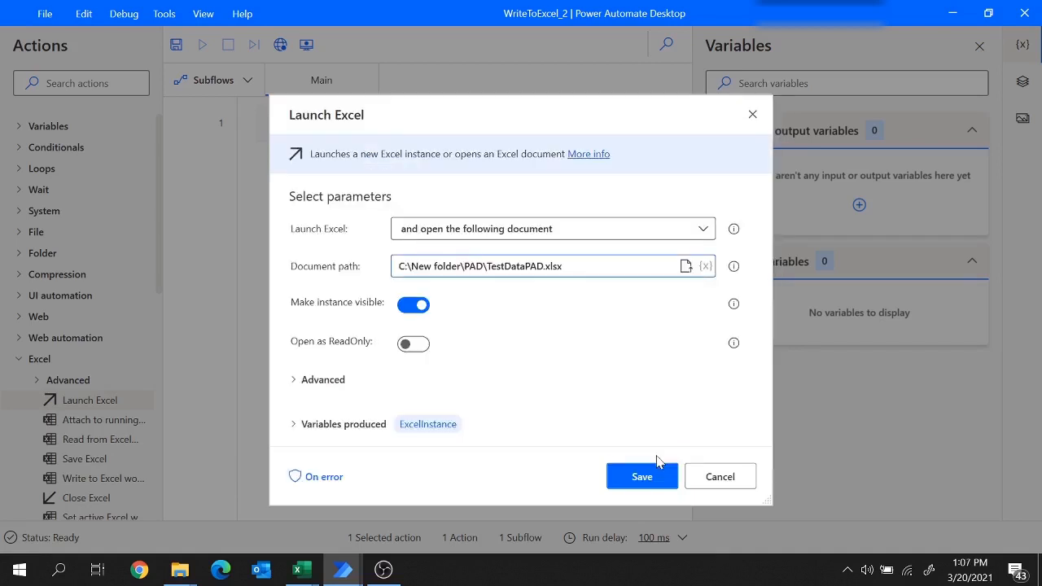
{"action": "mouse_move", "coordinate": [409, 435]}
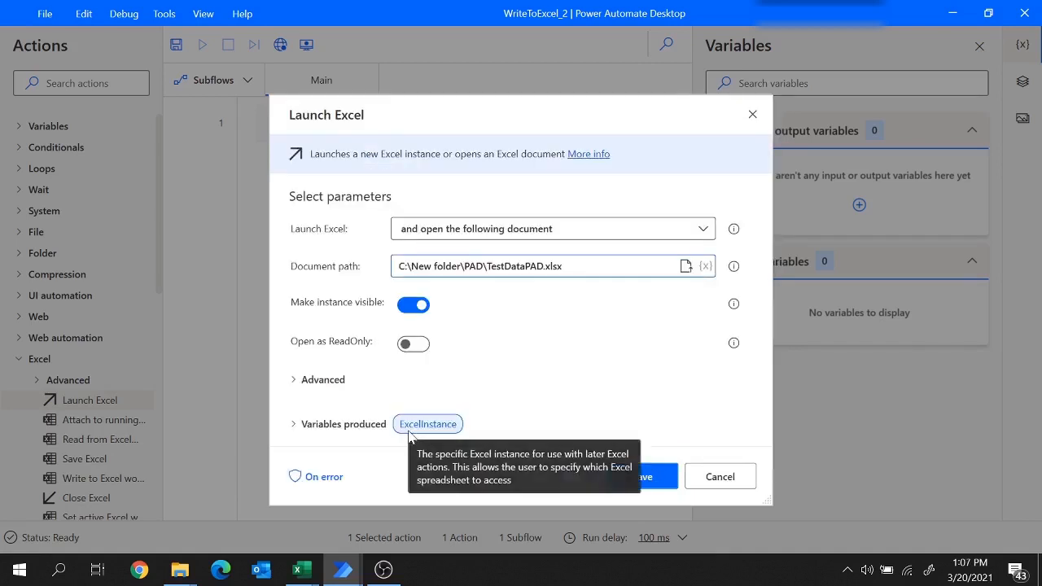
{"action": "left_click", "coordinate": [643, 477]}
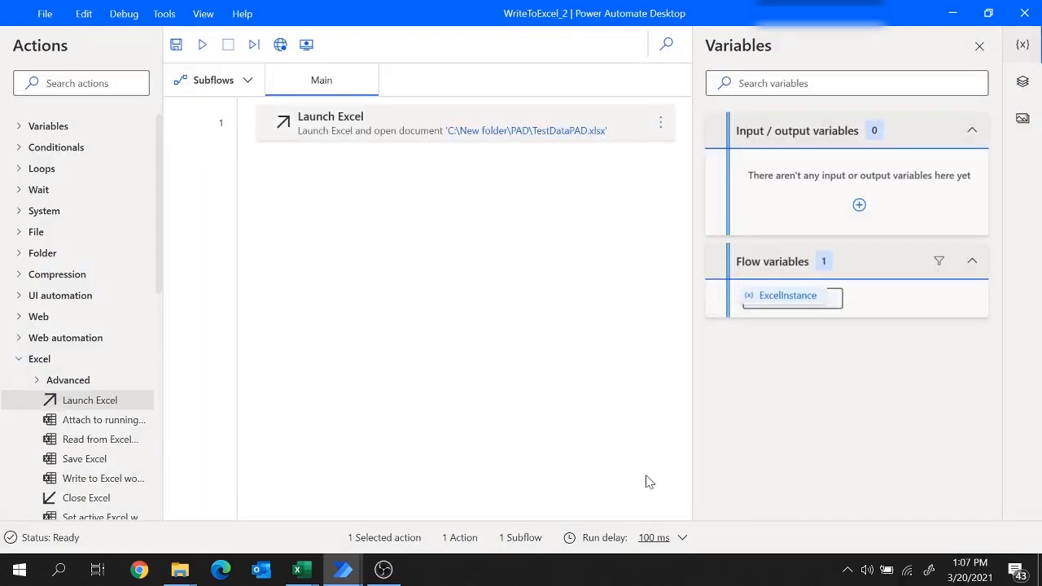
- Add a Get first free column/row from Excel worksheet action for %ExcelInstance% and review the descriptions of its produced variables
{"action": "left_click", "coordinate": [24, 83]}
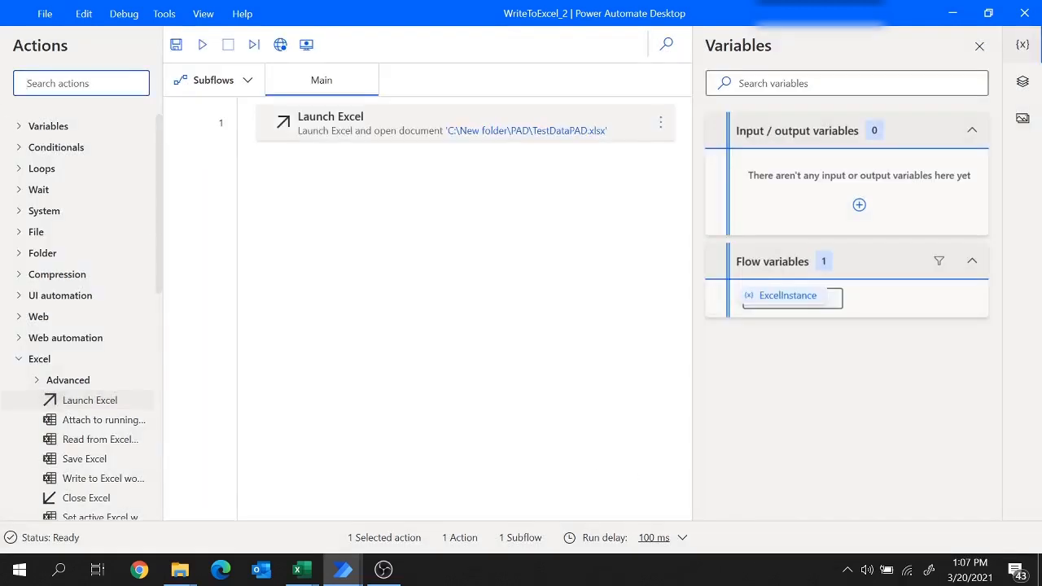
{"action": "type", "text": "get first"}
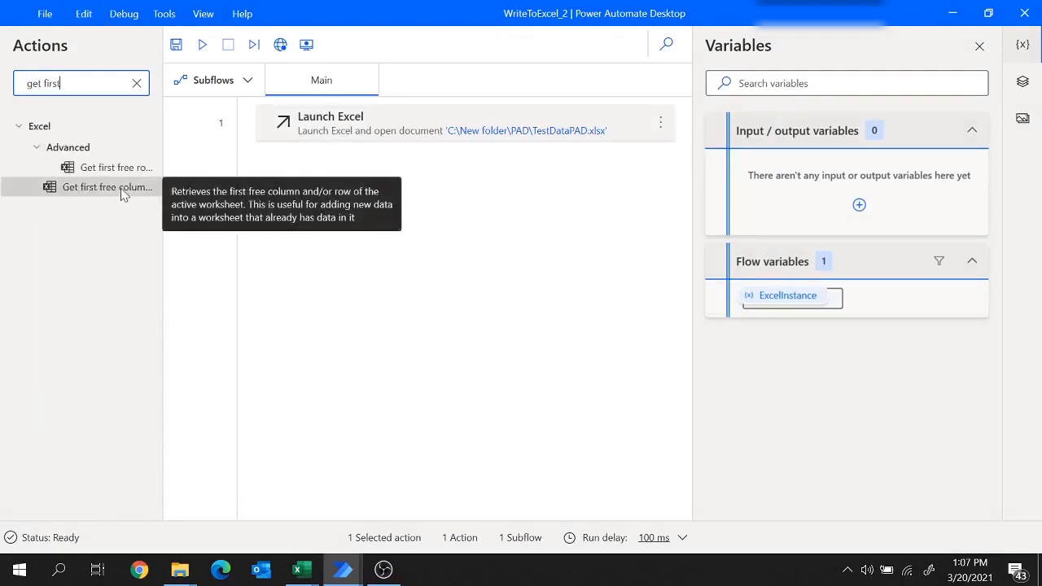
{"action": "left_click_drag", "start_coordinate": [122, 190], "coordinate": [420, 192]}
{"action": "mouse_move", "coordinate": [297, 569]}
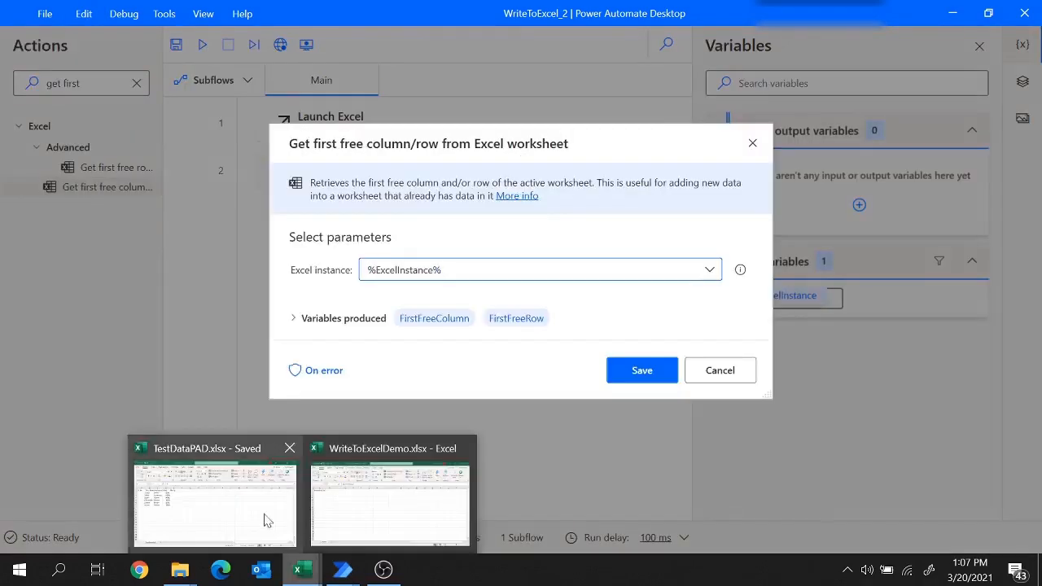
{"action": "left_click", "coordinate": [269, 520]}
{"action": "mouse_move", "coordinate": [342, 570]}
{"action": "left_click", "coordinate": [406, 500]}
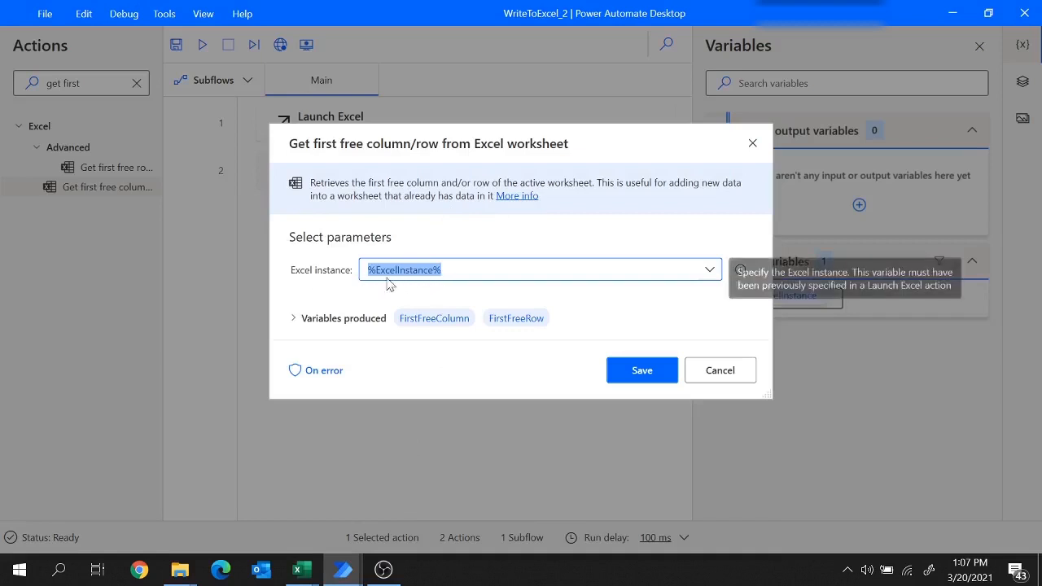
{"action": "mouse_move", "coordinate": [429, 330]}
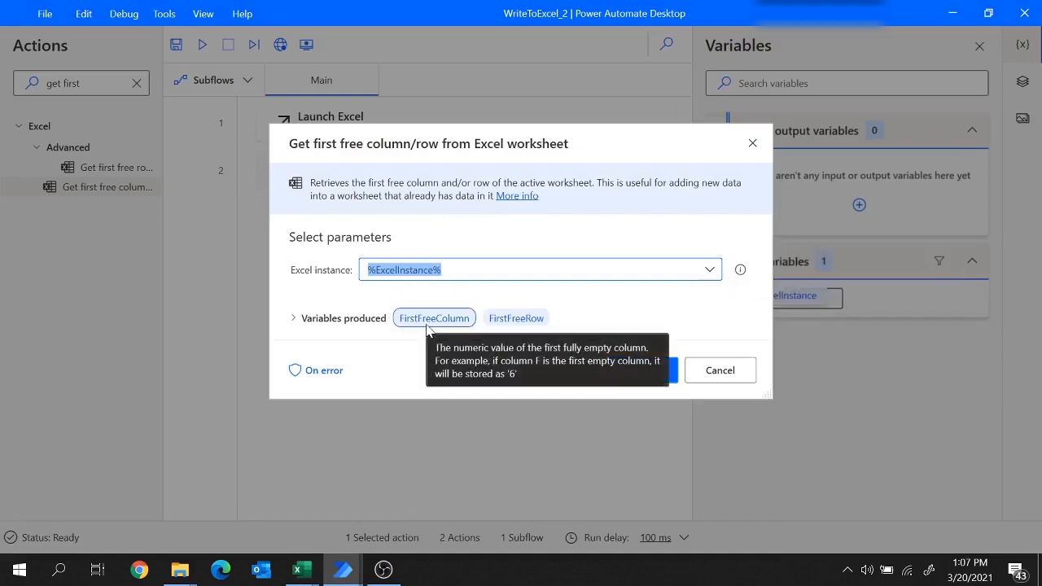
{"action": "mouse_move", "coordinate": [530, 323]}
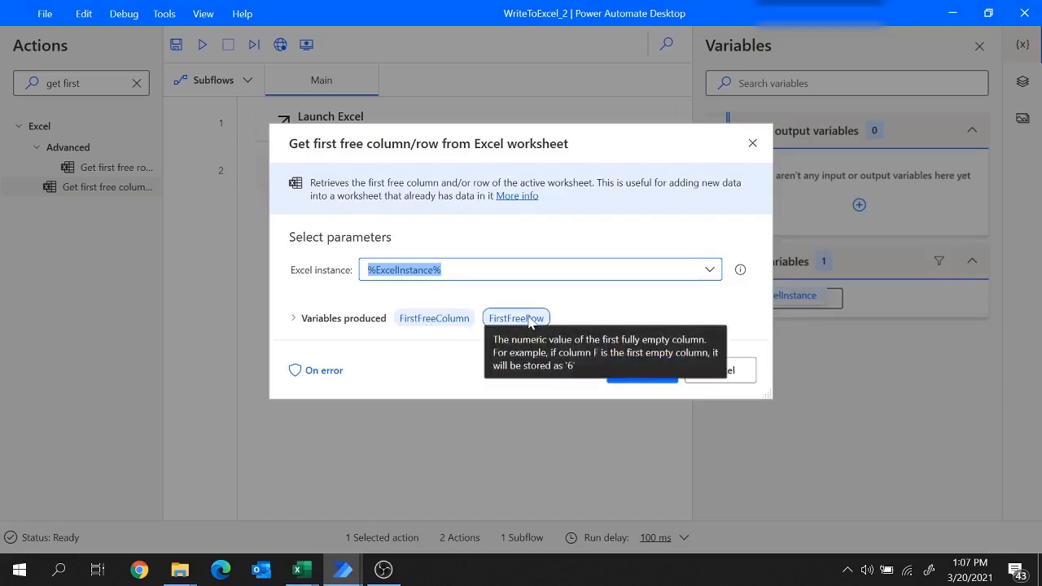
- Check empty column F and row 8 in TestDataPAD.xlsx, and save the Get first free column/row action in the flow
{"action": "mouse_move", "coordinate": [297, 570]}
{"action": "left_click", "coordinate": [214, 489]}
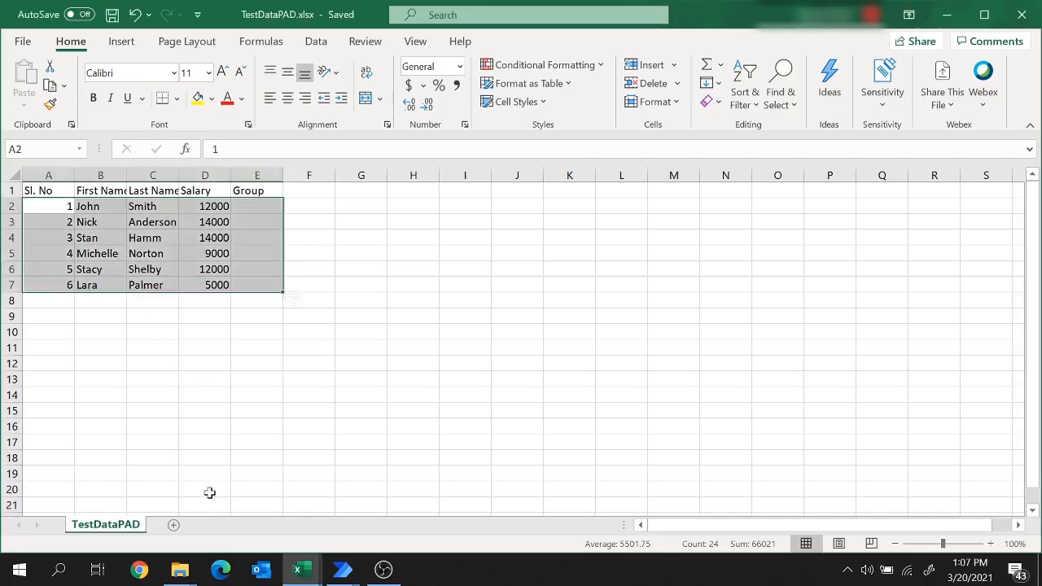
{"action": "left_click", "coordinate": [309, 173]}
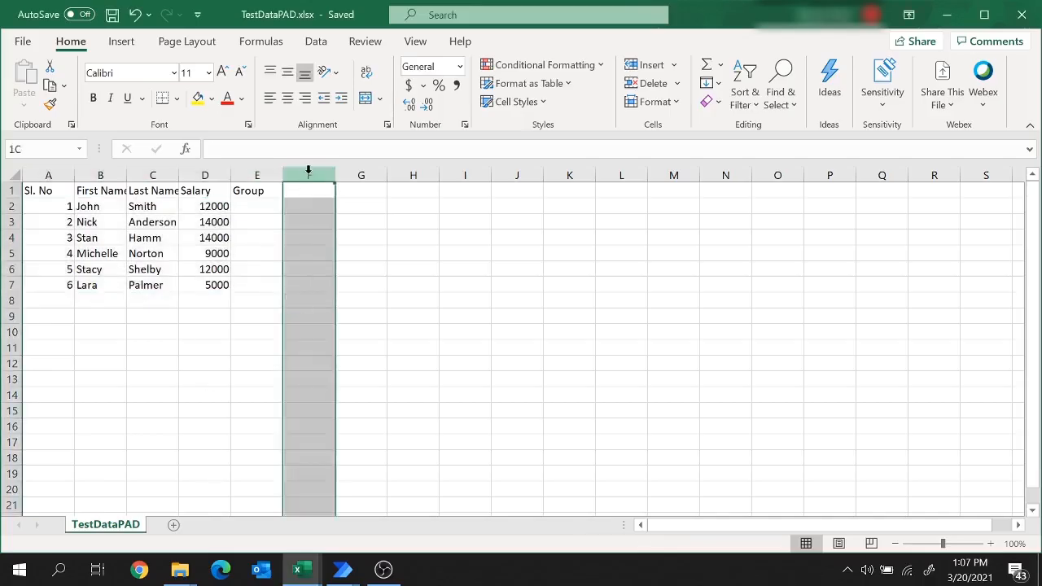
{"action": "left_click", "coordinate": [5, 300]}
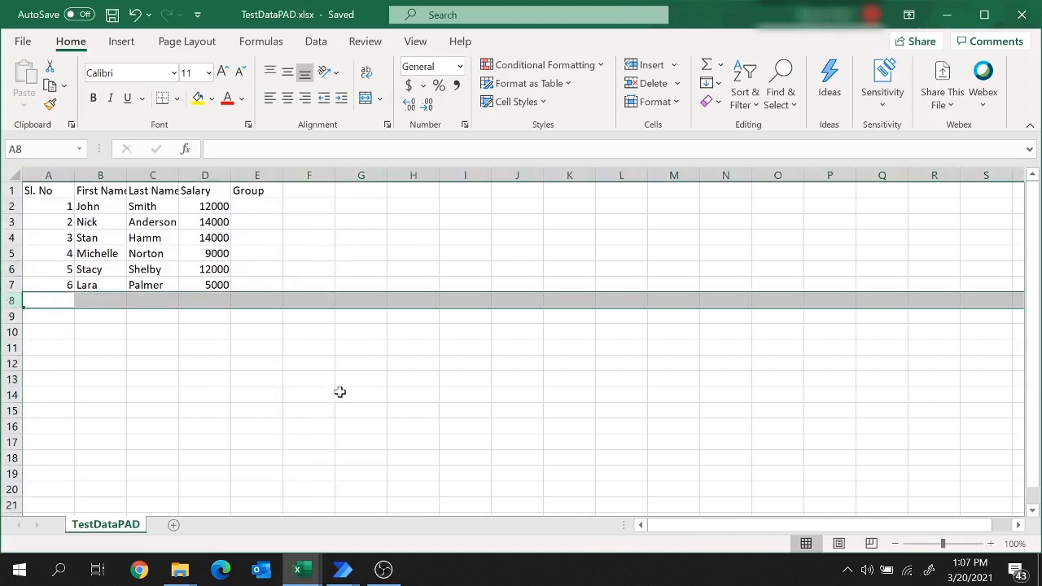
{"action": "left_click", "coordinate": [343, 570]}
{"action": "left_click", "coordinate": [385, 502]}
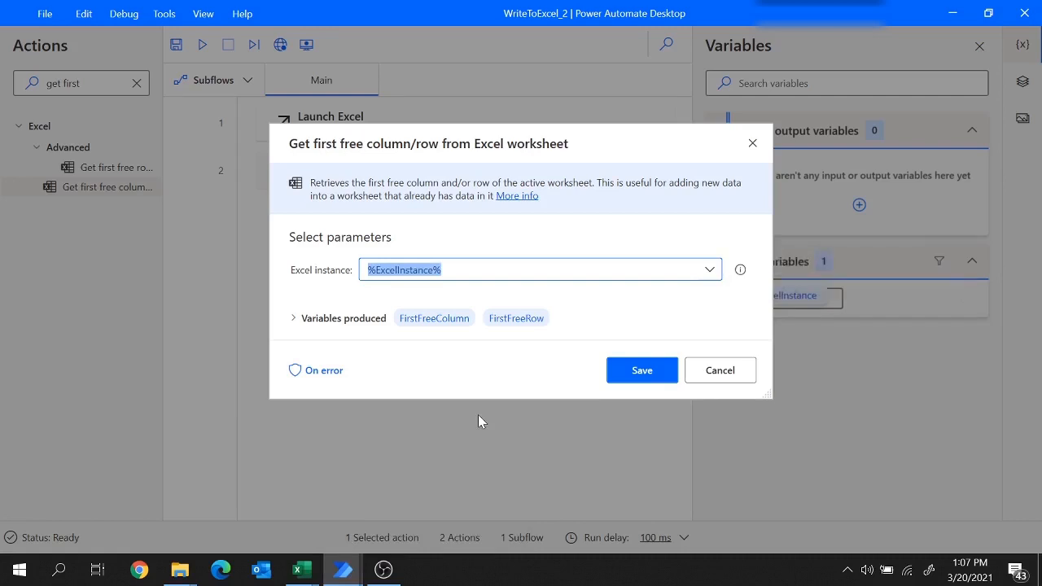
{"action": "left_click", "coordinate": [643, 371]}
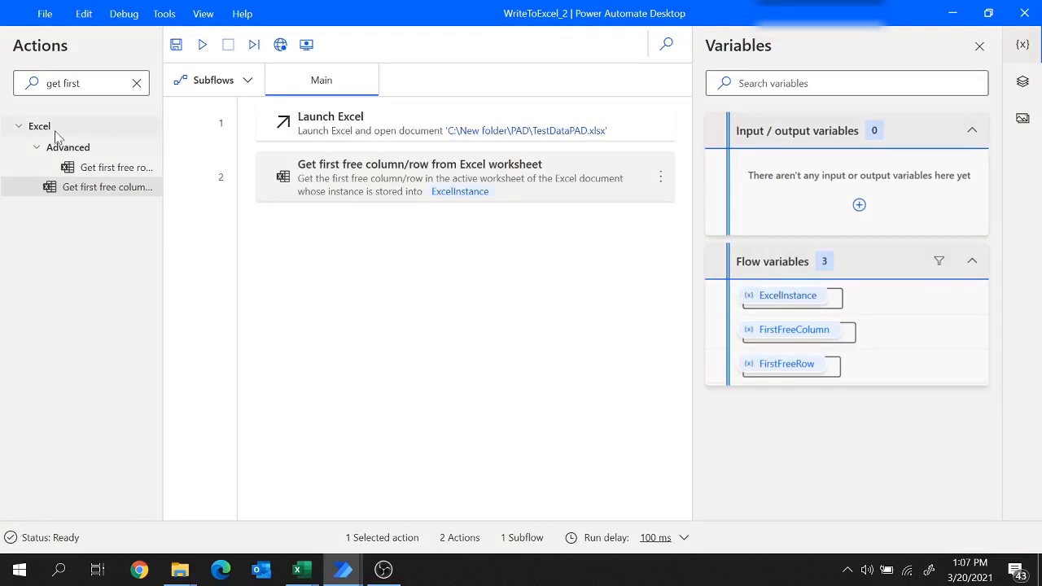
- Add a Read from Excel worksheet action after the second action and set it to retrieve values from a range of cells
{"action": "left_click", "coordinate": [137, 83]}
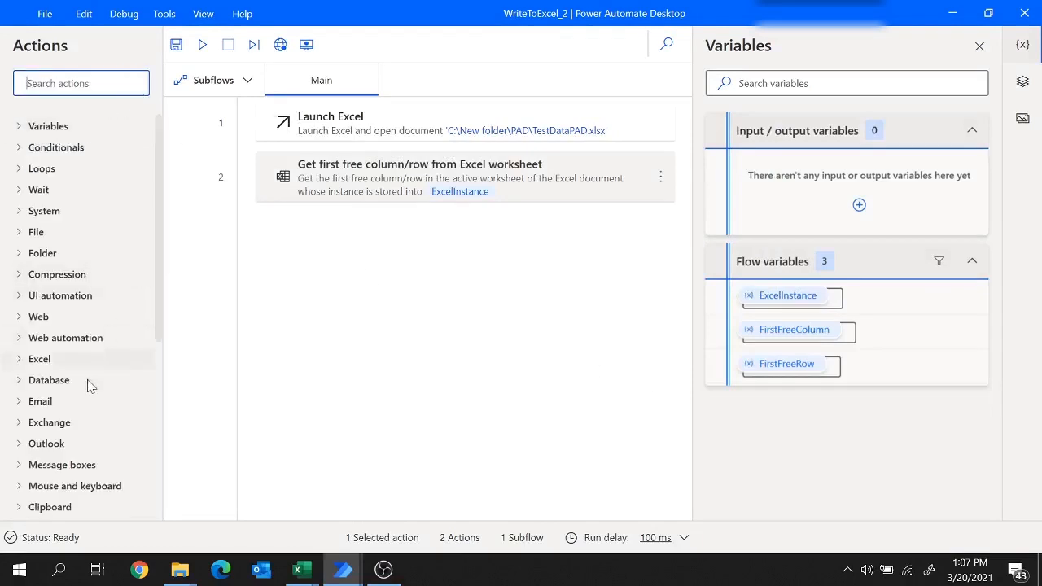
{"action": "left_click", "coordinate": [19, 359]}
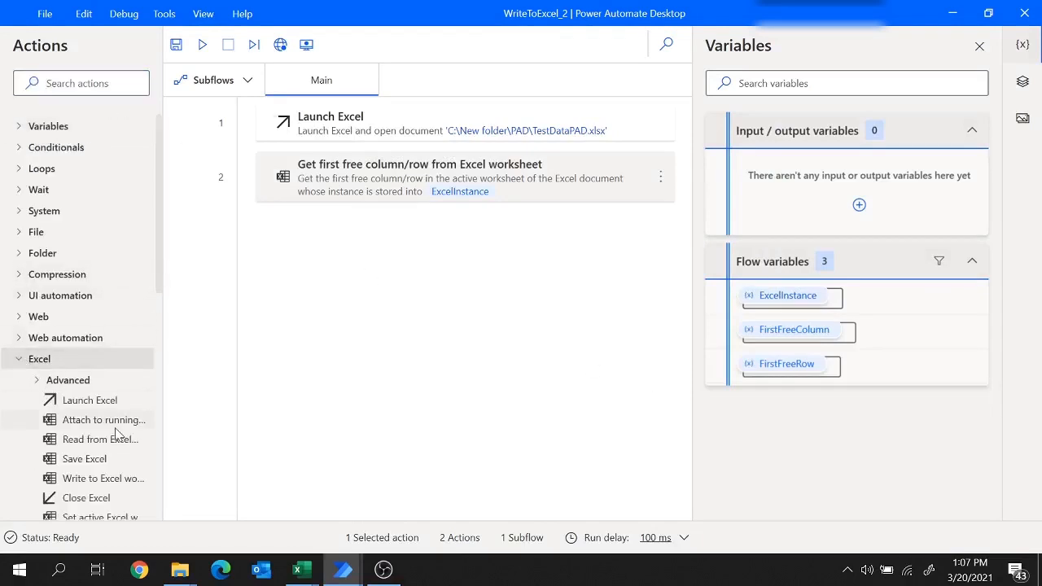
{"action": "left_click_drag", "start_coordinate": [111, 440], "coordinate": [434, 269]}
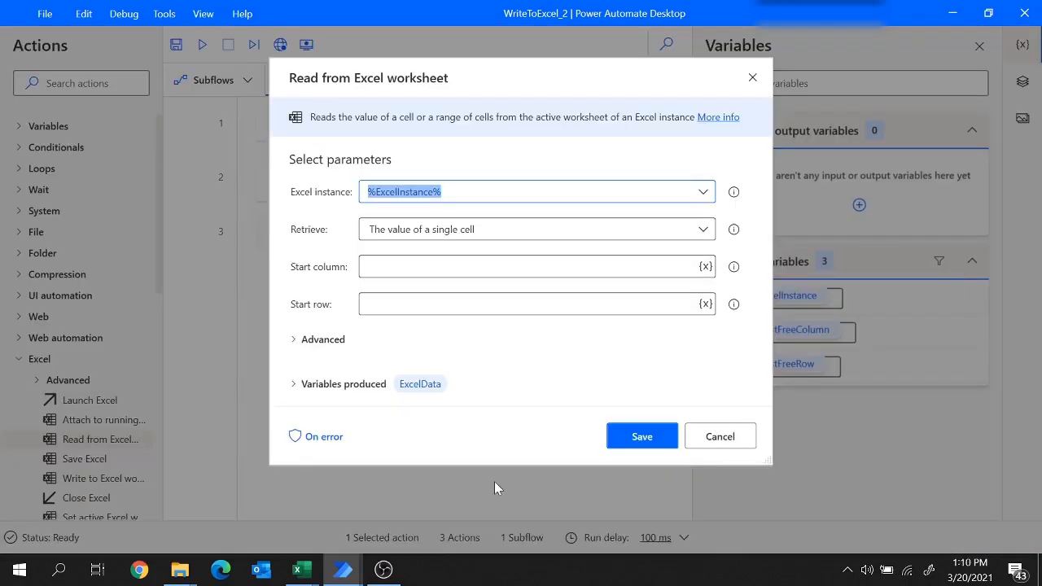
{"action": "mouse_move", "coordinate": [734, 191]}
{"action": "left_click", "coordinate": [480, 237]}
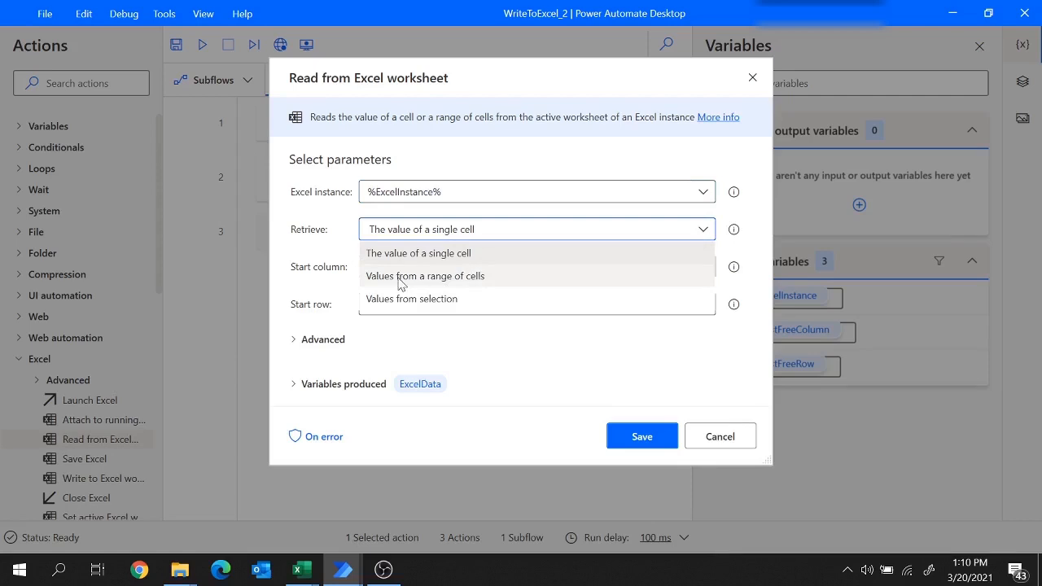
{"action": "left_click", "coordinate": [443, 282]}
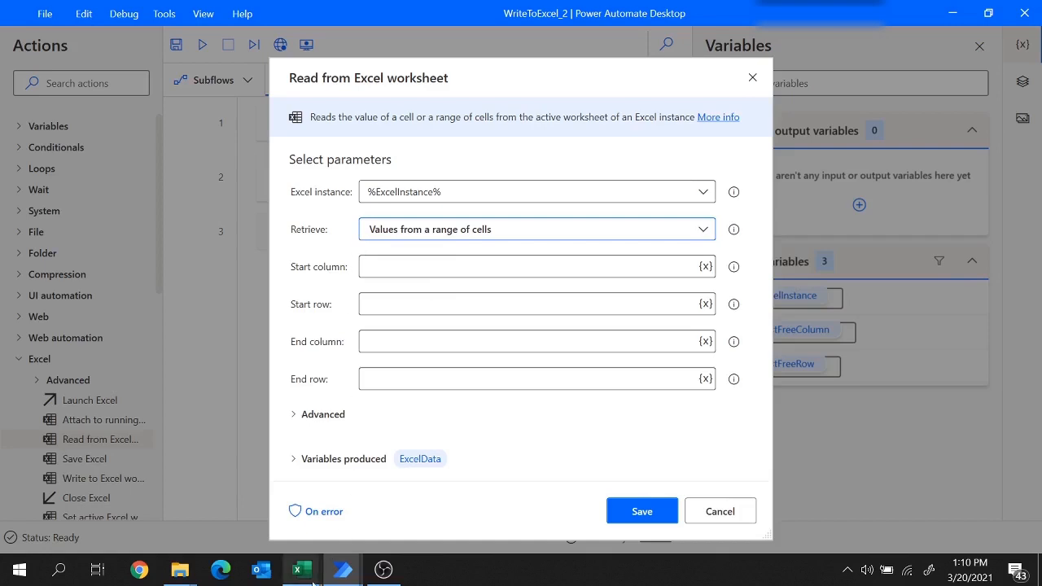
- Check column A and row 1 in TestDataPAD.xlsx, and set the read action's start column to 1 and start row to 1
{"action": "mouse_move", "coordinate": [298, 570]}
{"action": "left_click", "coordinate": [255, 519]}
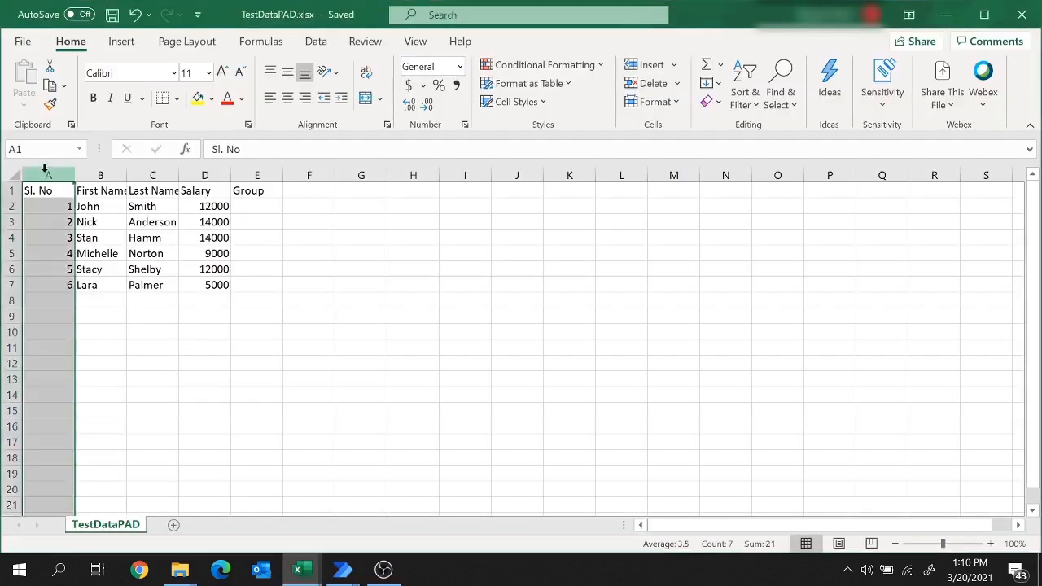
{"action": "left_click", "coordinate": [12, 190]}
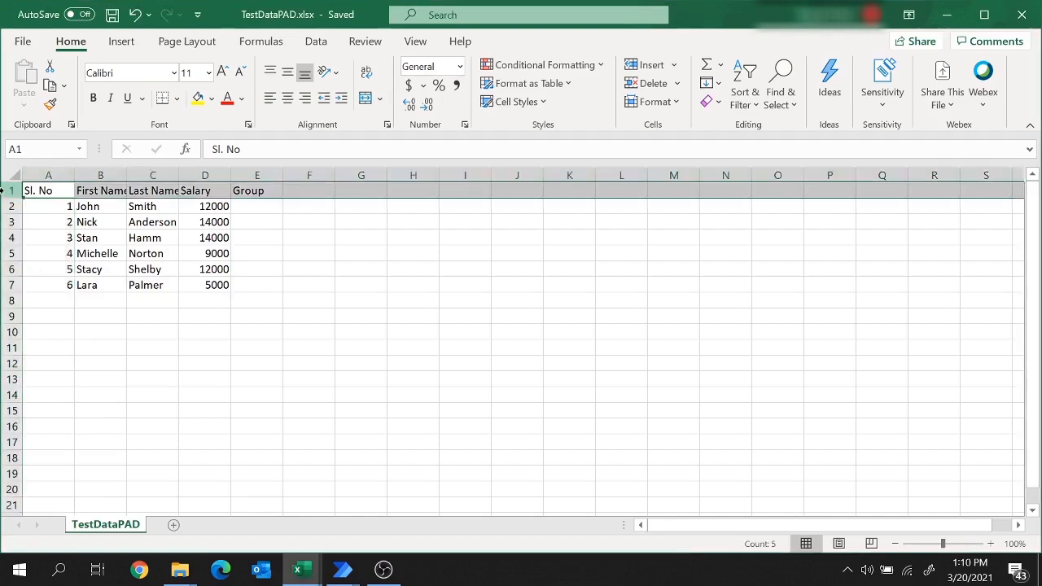
{"action": "mouse_move", "coordinate": [343, 570]}
{"action": "left_click", "coordinate": [364, 551]}
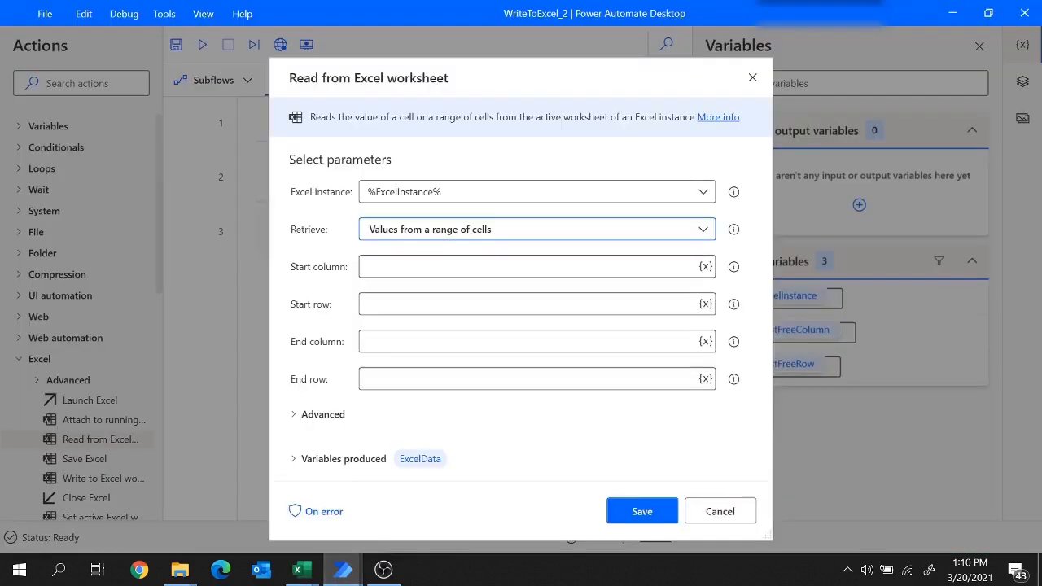
{"action": "key", "text": "Tab"}
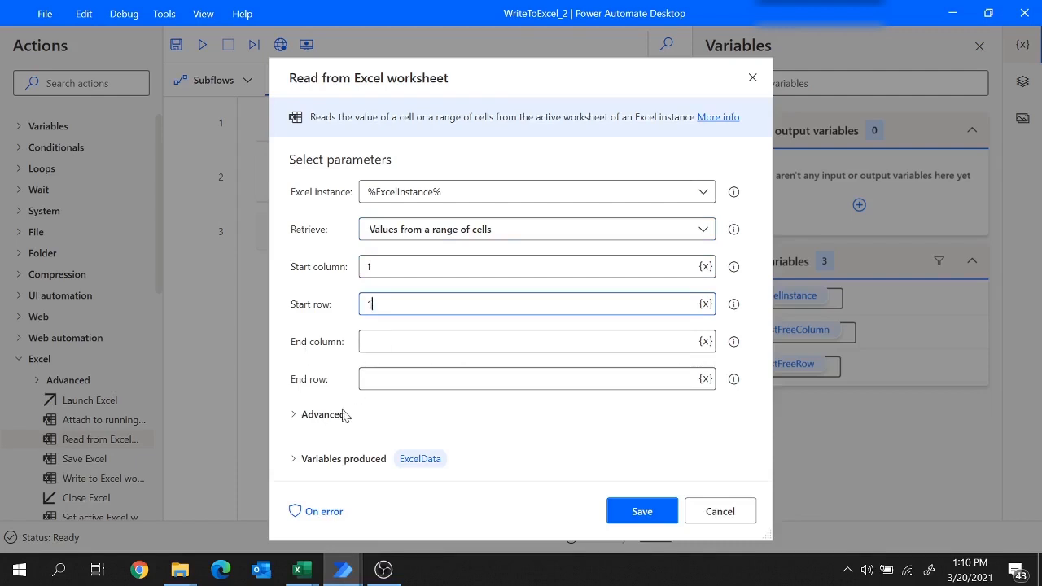
- Check column E, row 7 and the employee data block in TestDataPAD.xlsx, then return to the Read from Excel worksheet action
{"action": "mouse_move", "coordinate": [302, 574]}
{"action": "left_click", "coordinate": [210, 496]}
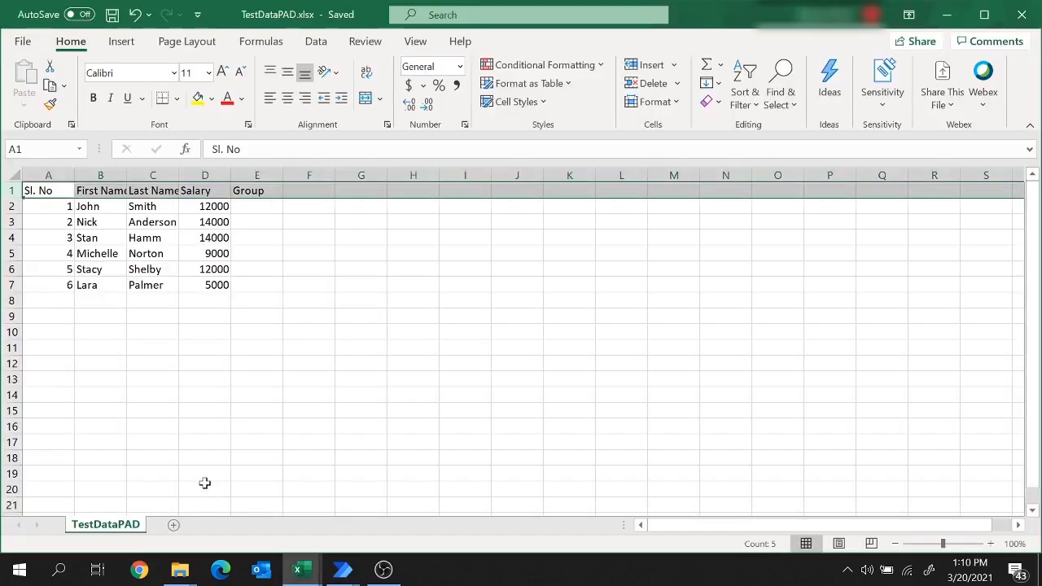
{"action": "left_click", "coordinate": [201, 302]}
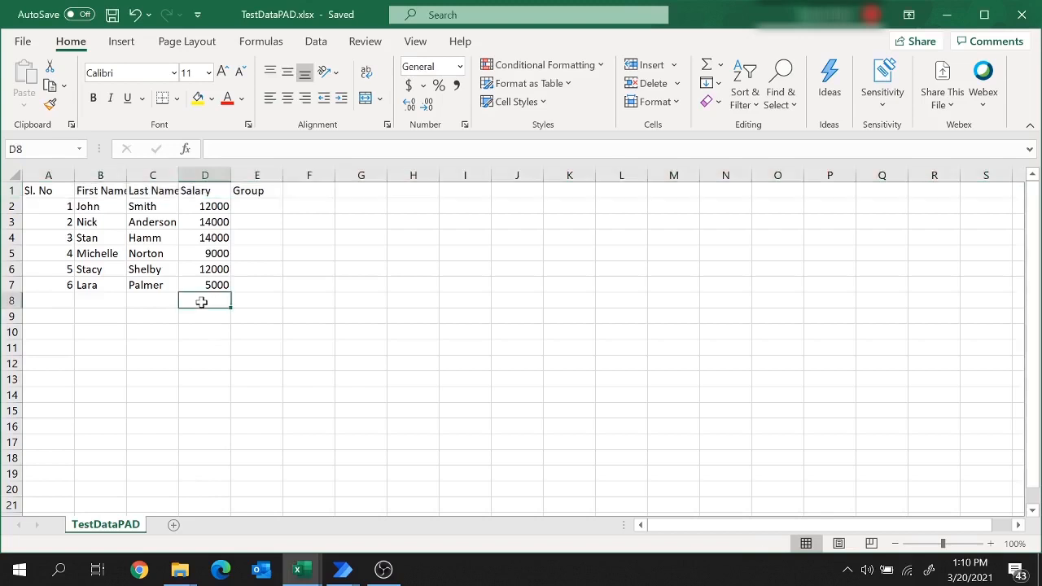
{"action": "left_click", "coordinate": [258, 175]}
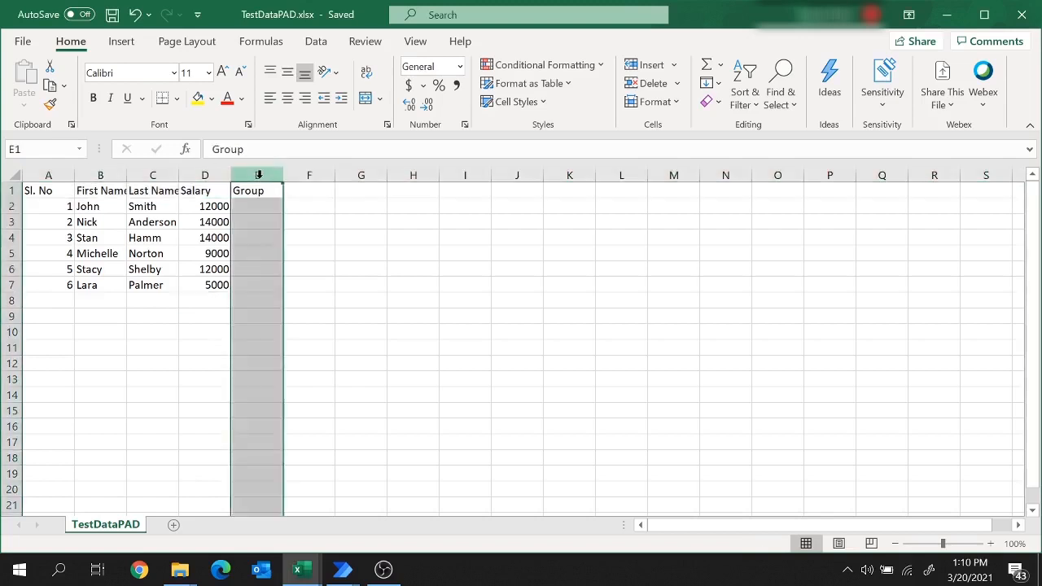
{"action": "left_click", "coordinate": [7, 285]}
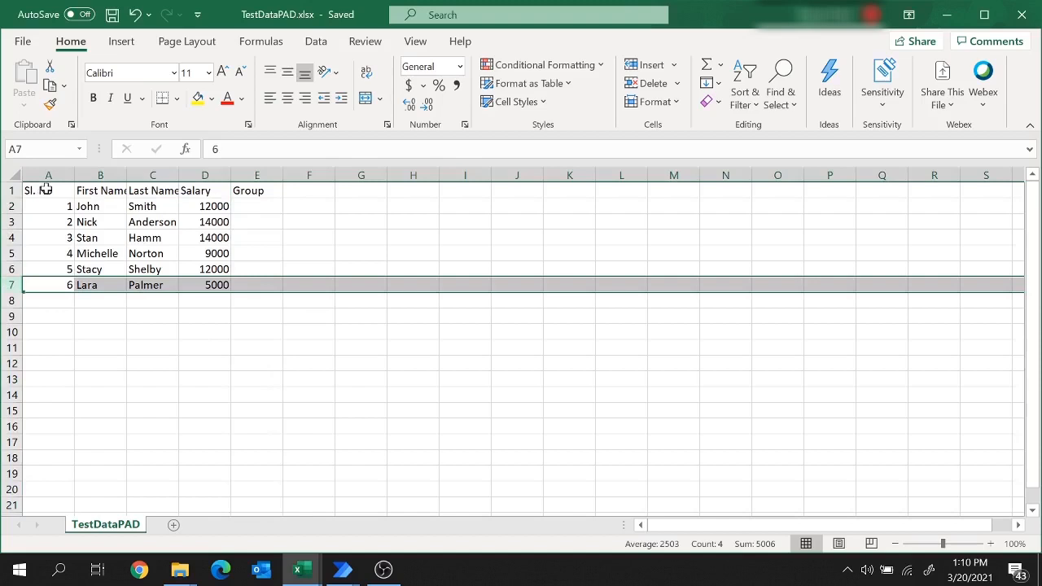
{"action": "mouse_move", "coordinate": [46, 189]}
{"action": "left_mouse_down"}
{"action": "mouse_move", "coordinate": [269, 296]}
{"action": "mouse_move", "coordinate": [294, 345]}
{"action": "left_mouse_up"}
{"action": "left_click", "coordinate": [342, 570]}
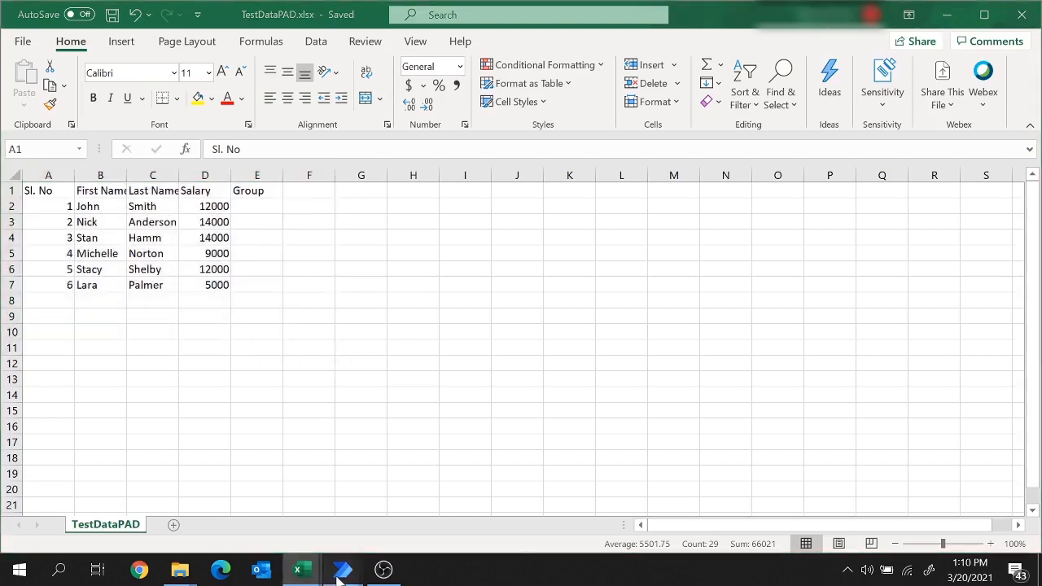
{"action": "left_click", "coordinate": [376, 525]}
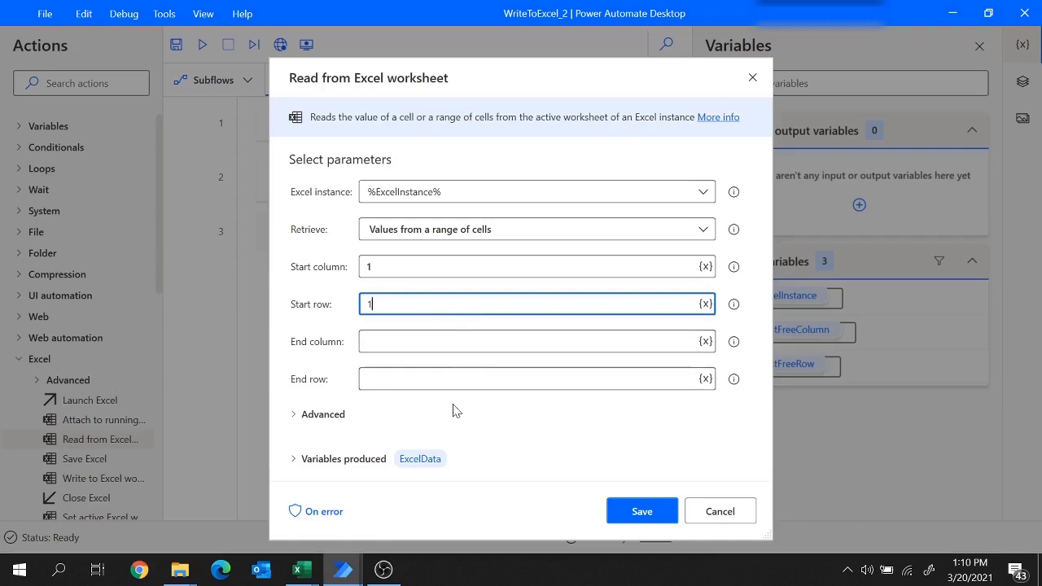
- Set the read action's end column to %FirstFreeColumn-1%, checking columns F and E in TestDataPAD.xlsx
{"action": "left_click", "coordinate": [706, 342]}
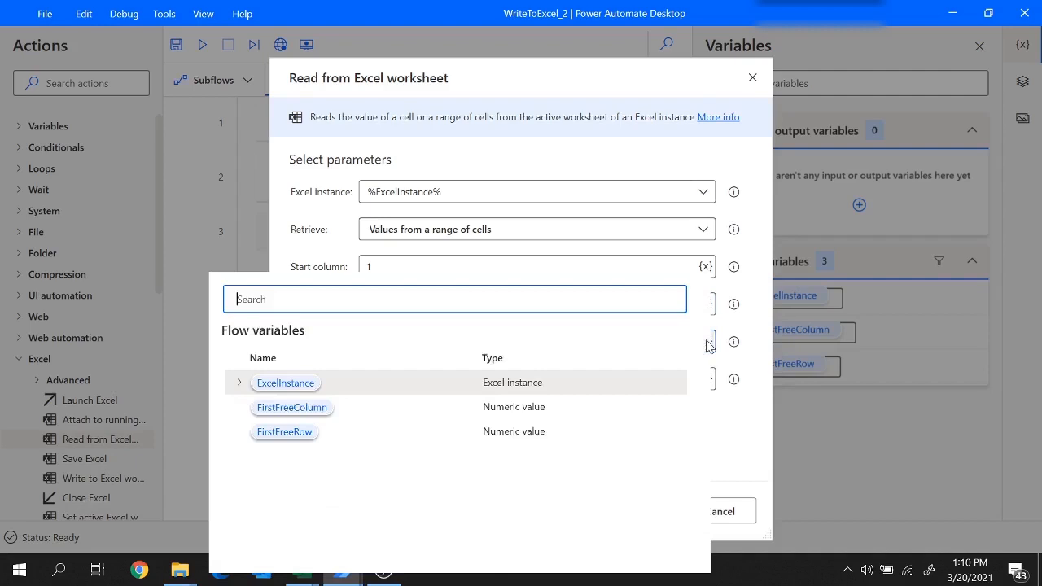
{"action": "left_click", "coordinate": [291, 408]}
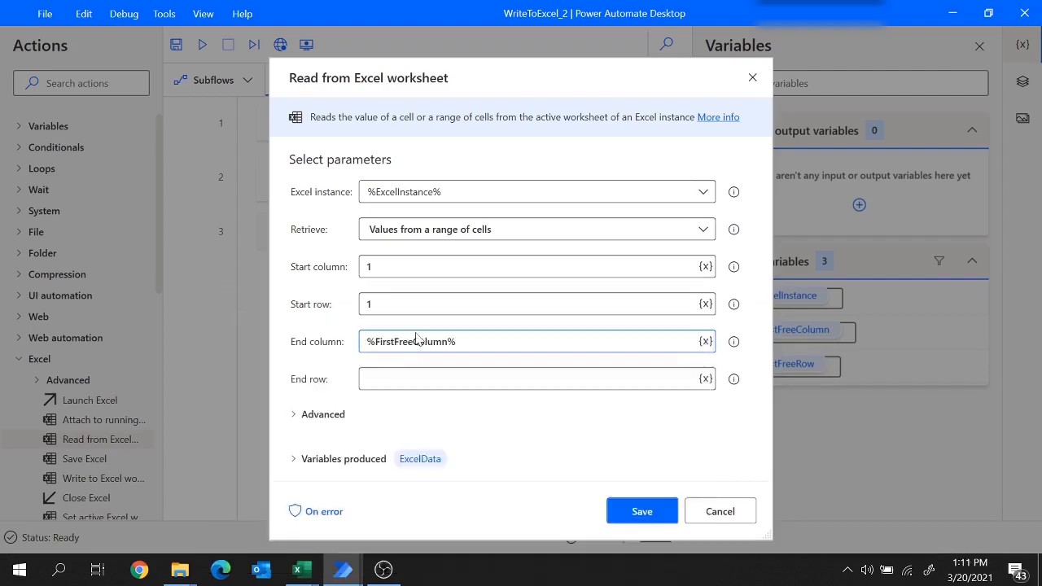
{"action": "mouse_move", "coordinate": [302, 565]}
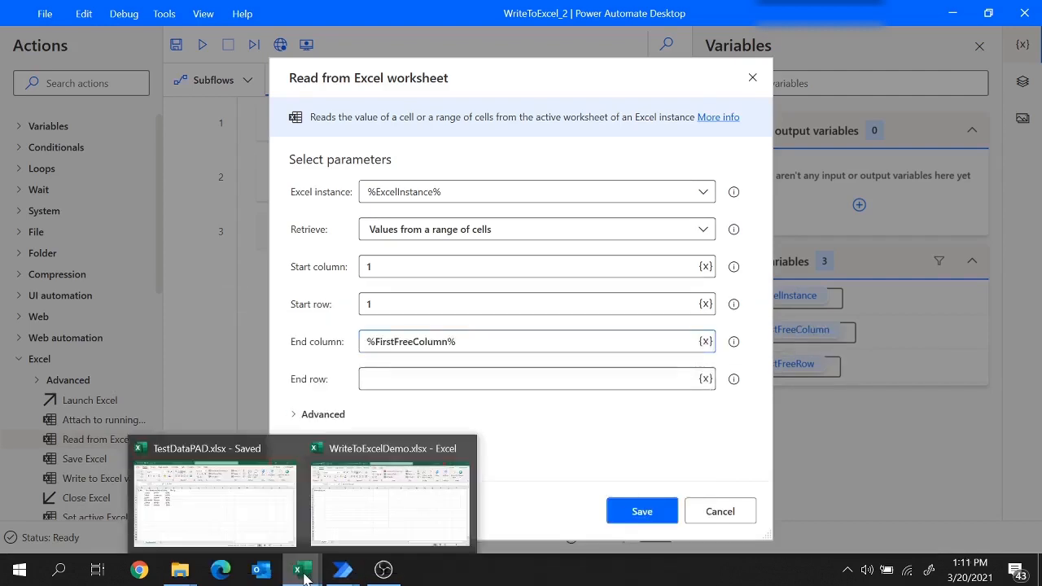
{"action": "left_click", "coordinate": [240, 523]}
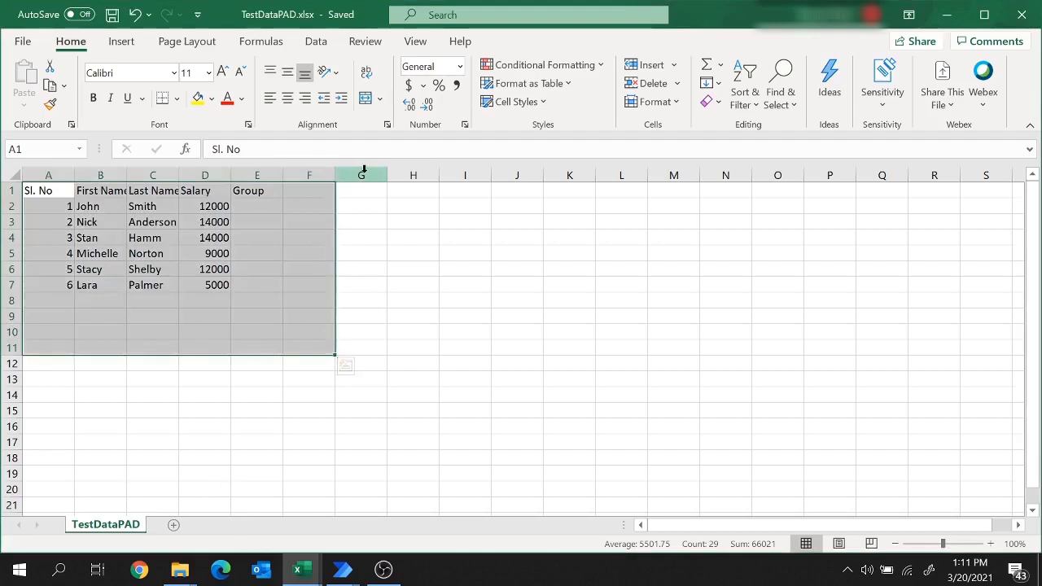
{"action": "left_click", "coordinate": [315, 171]}
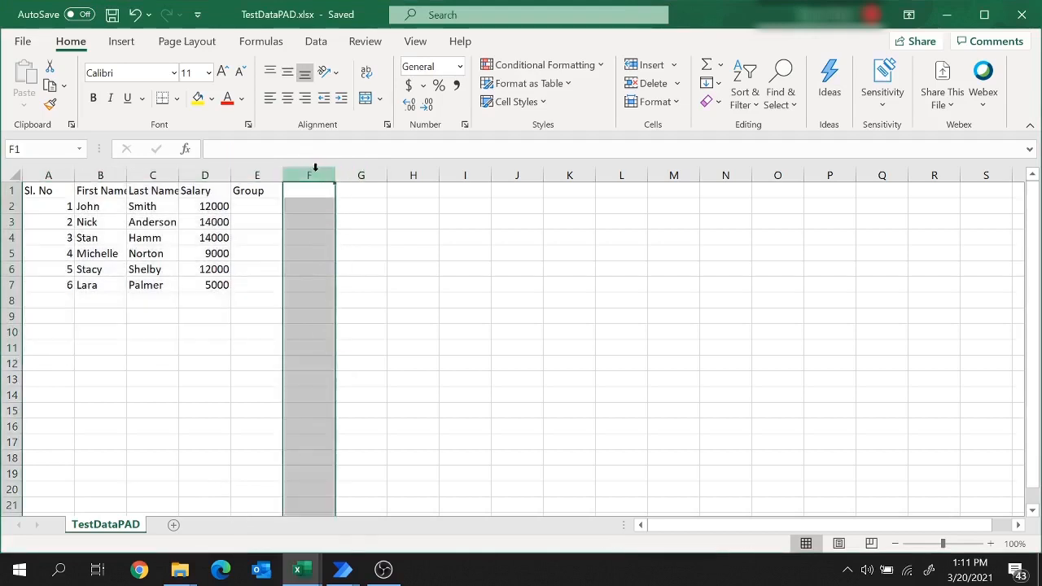
{"action": "left_click", "coordinate": [259, 173]}
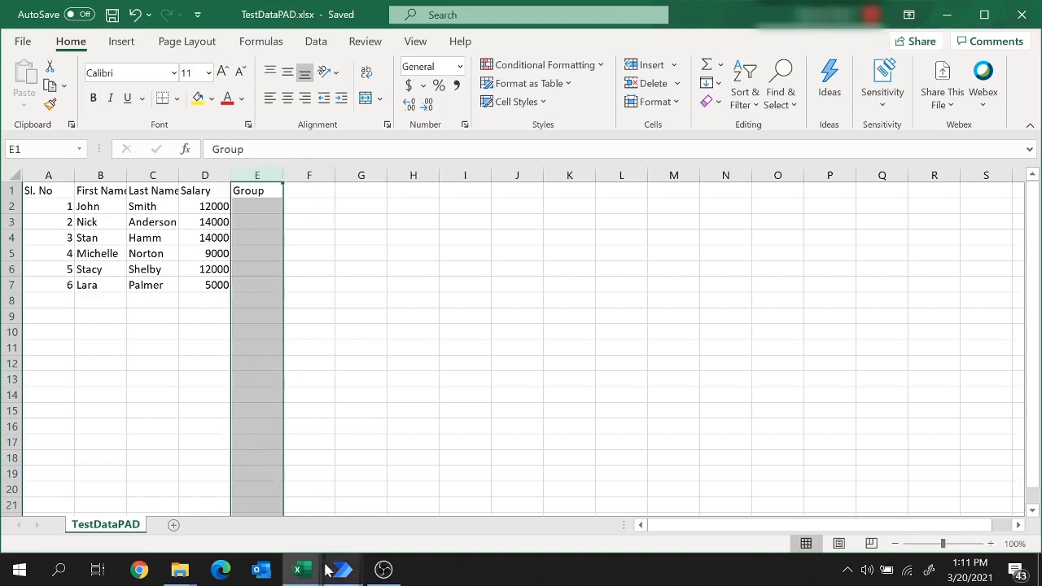
{"action": "mouse_move", "coordinate": [343, 569]}
{"action": "left_click", "coordinate": [359, 544]}
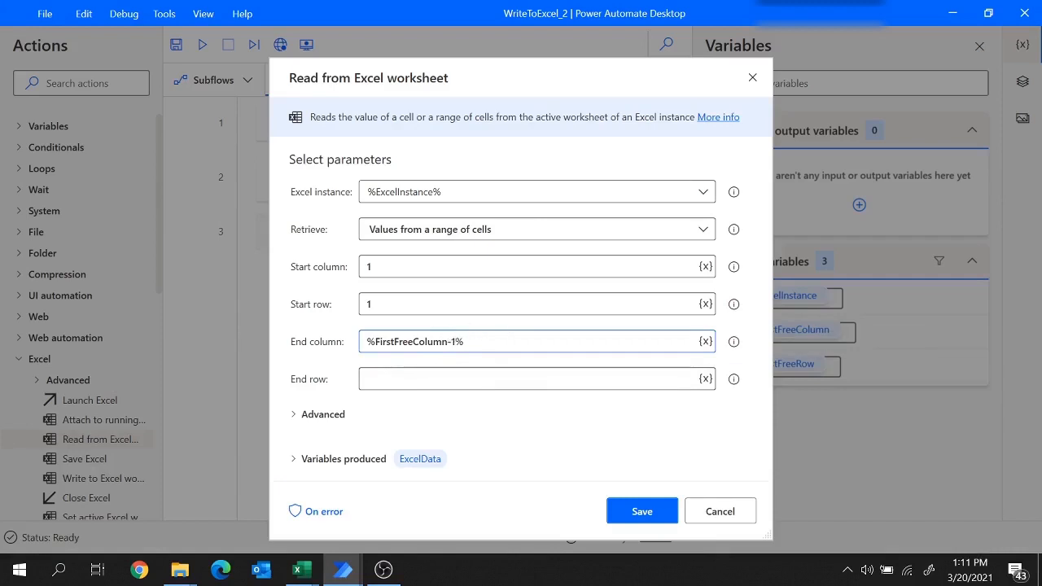
- Set the read action's end row to %FirstFreeRow-1% and check it against rows 8 and 7 in TestDataPAD.xlsx
{"action": "left_click", "coordinate": [708, 381]}
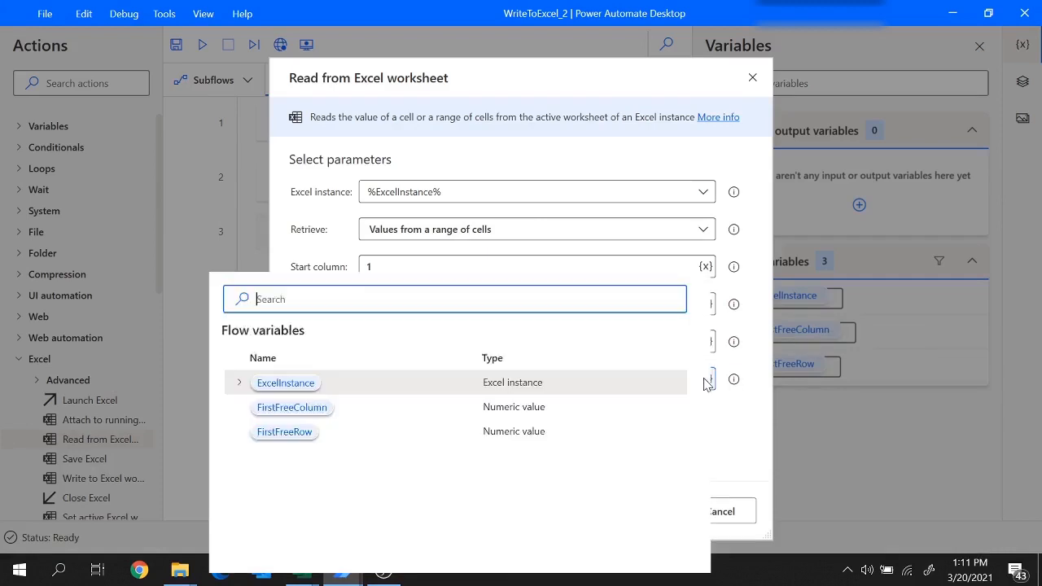
{"action": "left_click", "coordinate": [293, 434]}
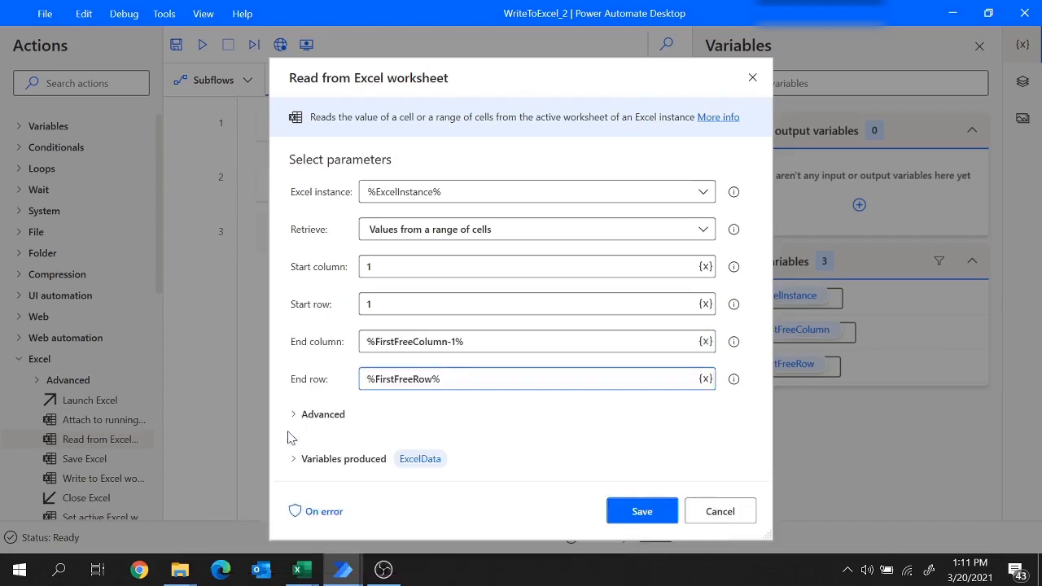
{"action": "type", "text": "-1"}
{"action": "mouse_move", "coordinate": [300, 570]}
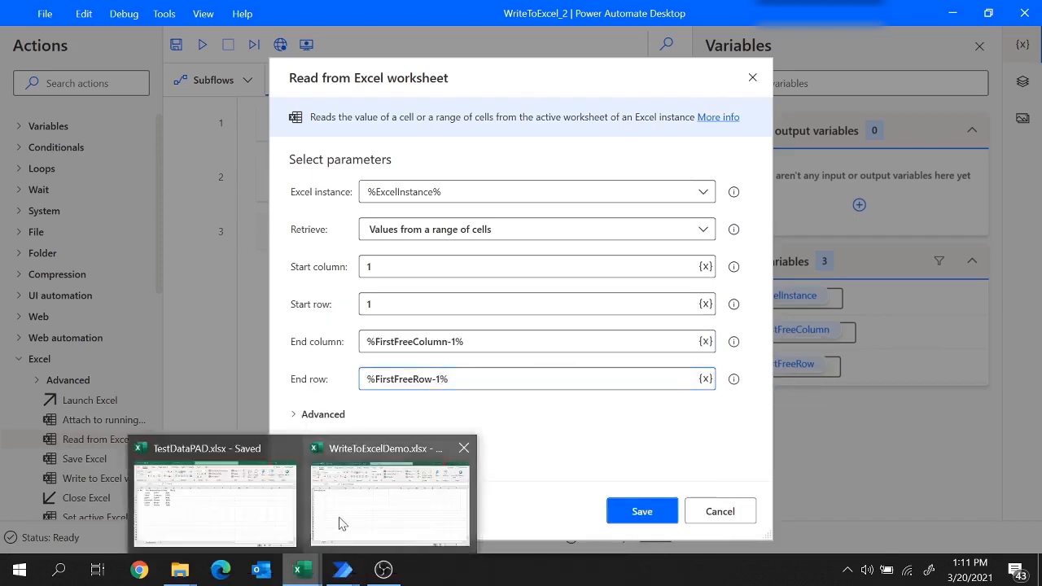
{"action": "left_click", "coordinate": [205, 516]}
{"action": "left_click", "coordinate": [8, 301]}
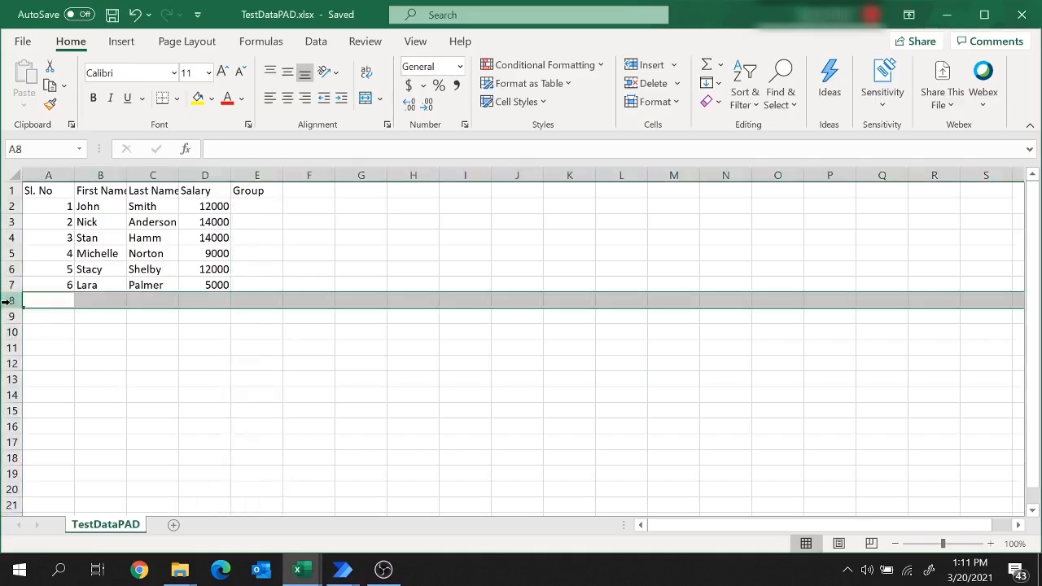
{"action": "left_click", "coordinate": [10, 285]}
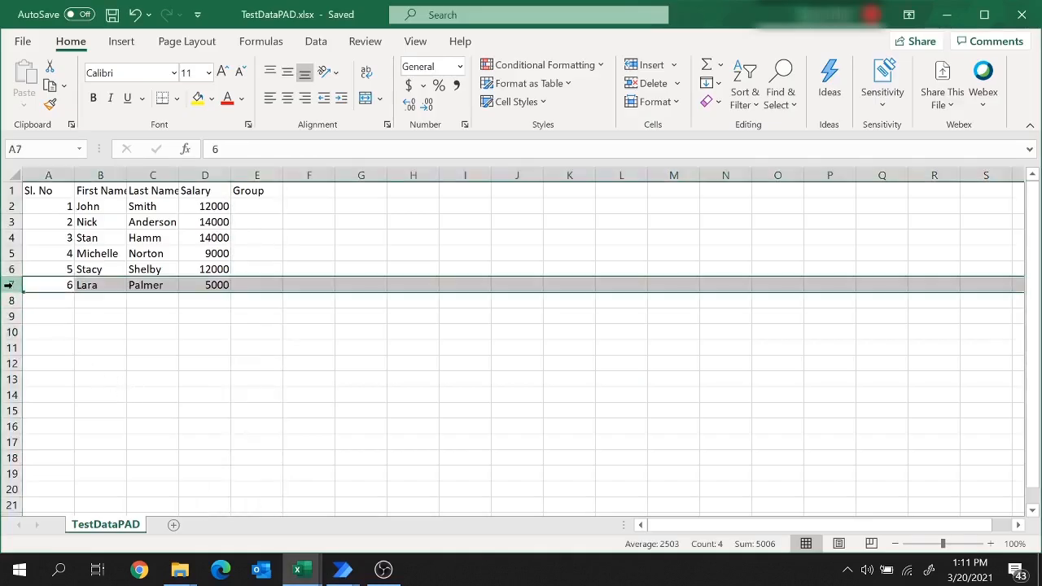
{"action": "mouse_move", "coordinate": [342, 570]}
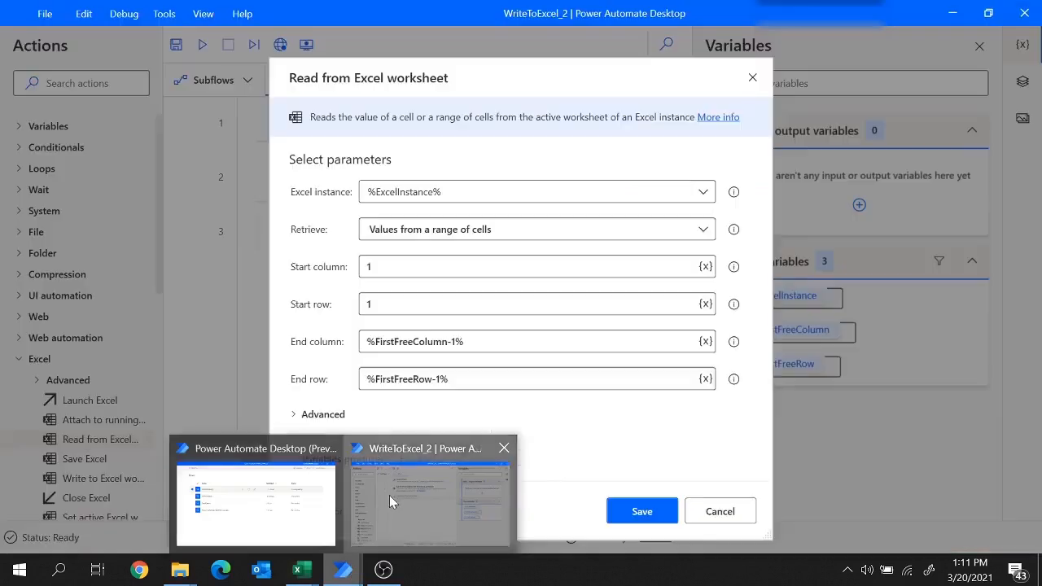
{"action": "left_click", "coordinate": [389, 495]}
{"action": "mouse_move", "coordinate": [733, 379]}
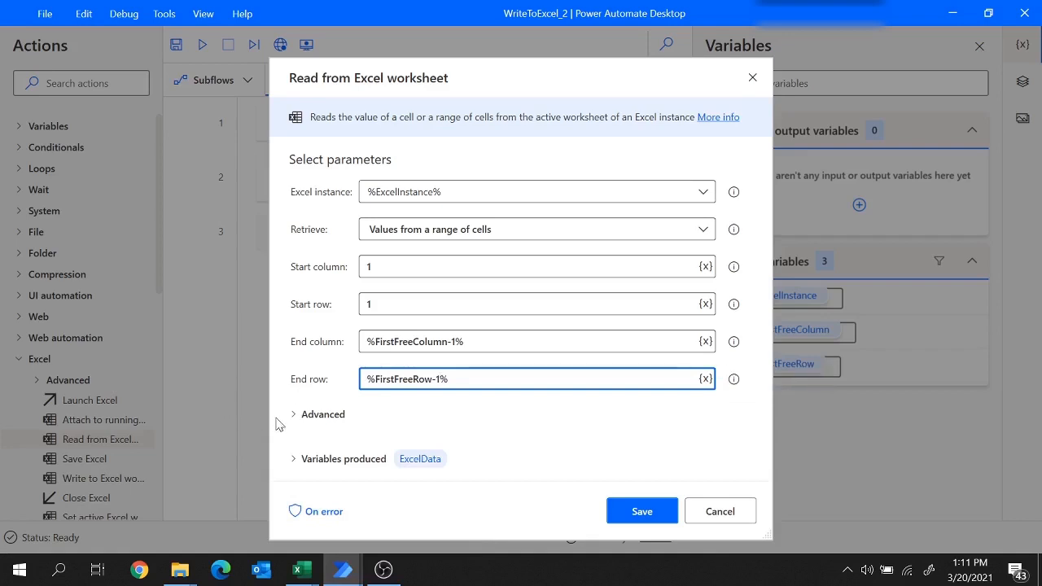
- Enable "First line of range contains column names" in the read action's advanced options, checking headers A1:E1 in TestDataPAD.xlsx
{"action": "left_click", "coordinate": [300, 417]}
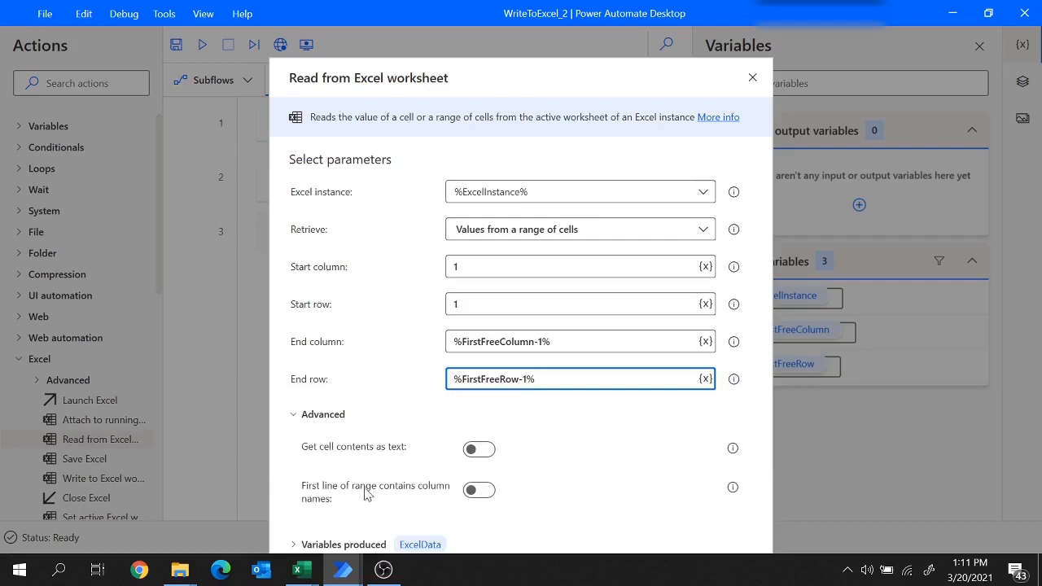
{"action": "left_click", "coordinate": [478, 491]}
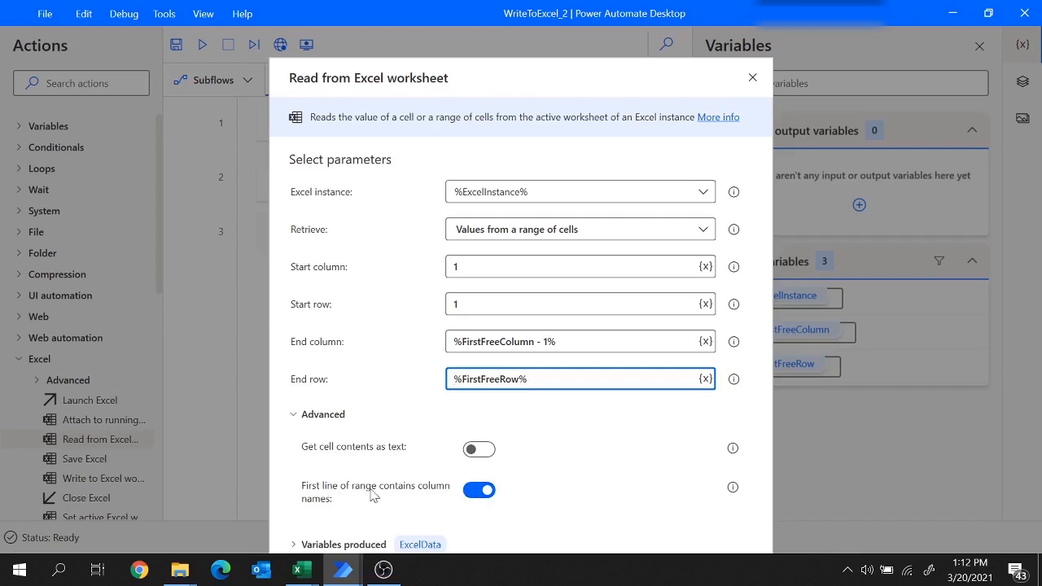
{"action": "mouse_move", "coordinate": [297, 572]}
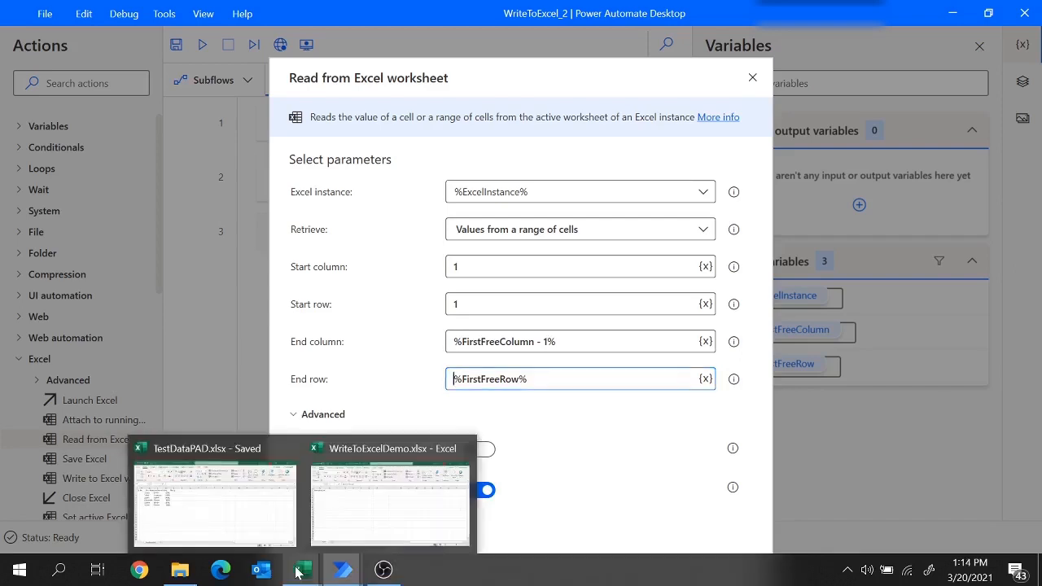
{"action": "left_click", "coordinate": [239, 521]}
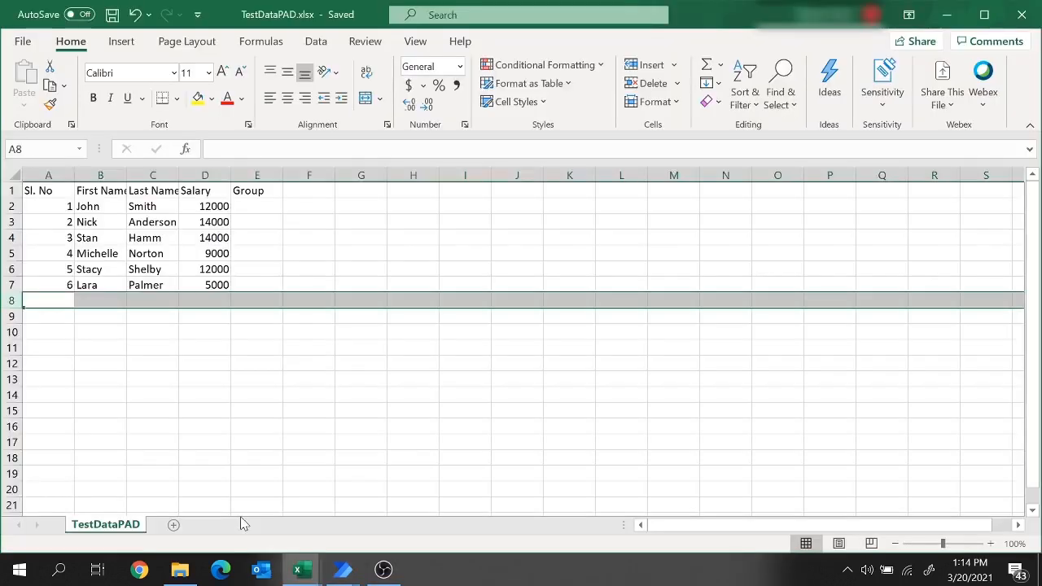
{"action": "left_click_drag", "start_coordinate": [26, 190], "coordinate": [244, 190]}
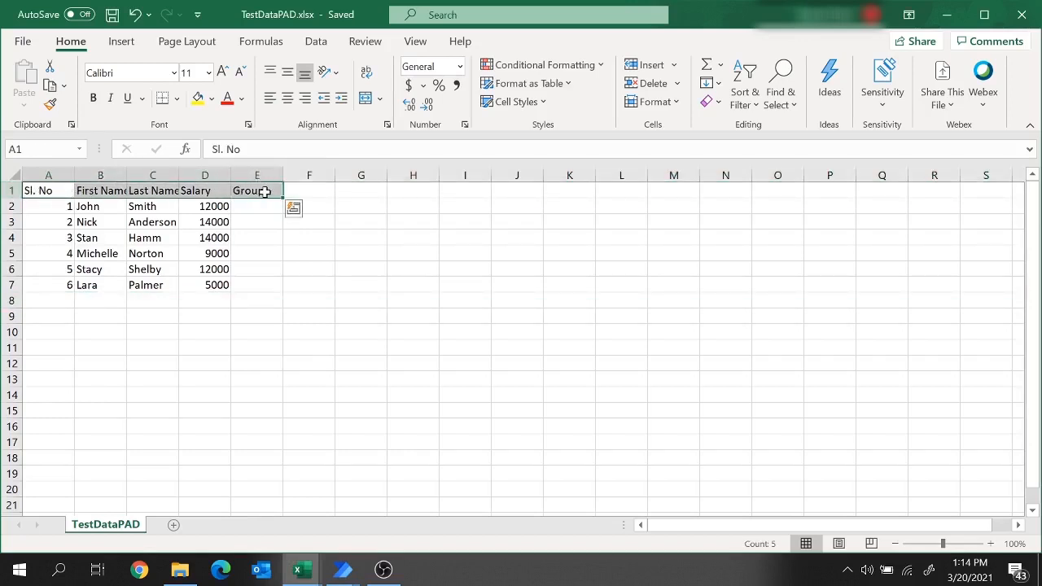
{"action": "mouse_move", "coordinate": [342, 570]}
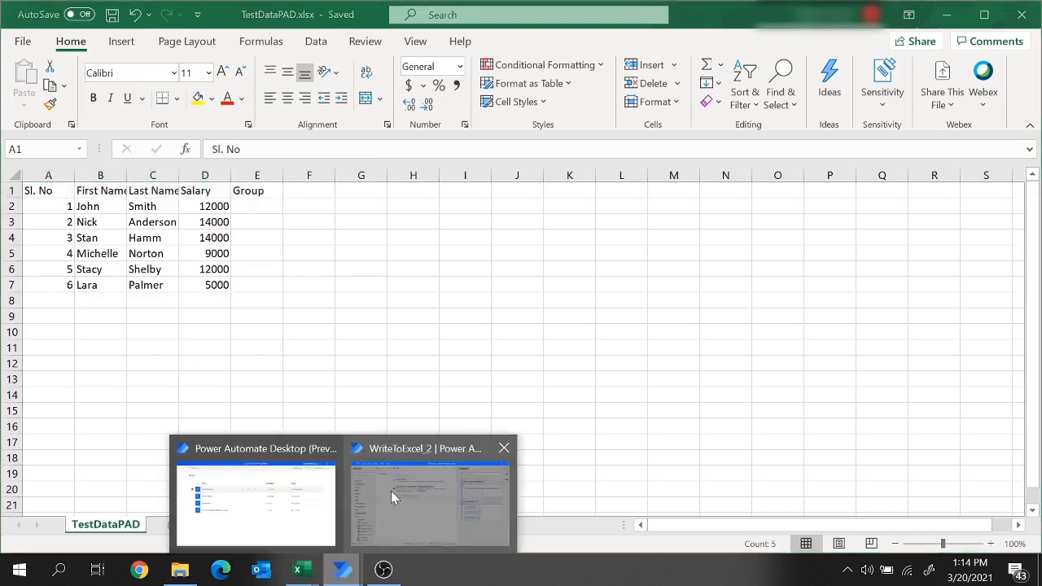
{"action": "left_click", "coordinate": [391, 497]}
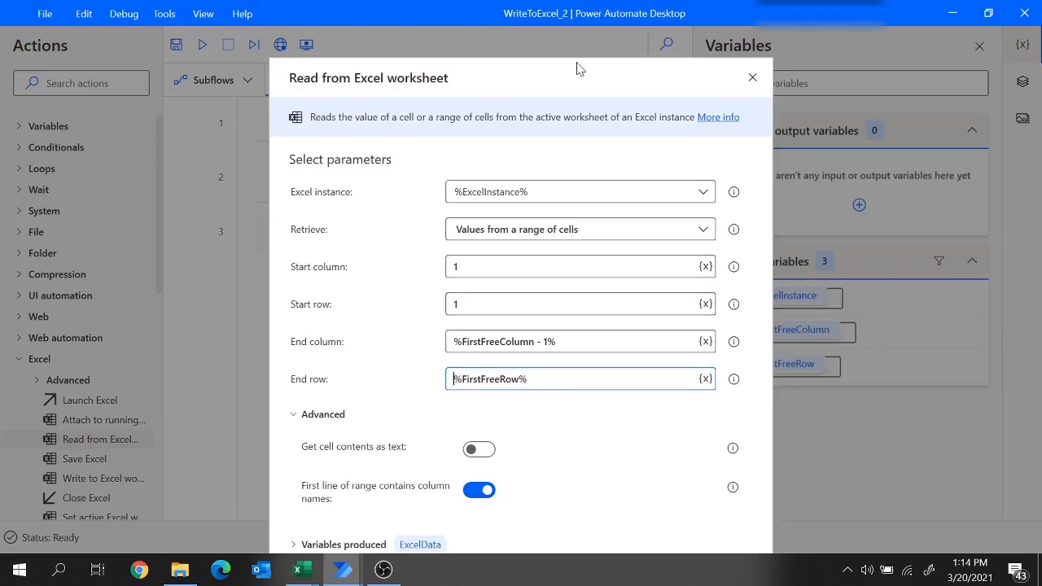
{"action": "left_click_drag", "start_coordinate": [576, 69], "coordinate": [577, 23]}
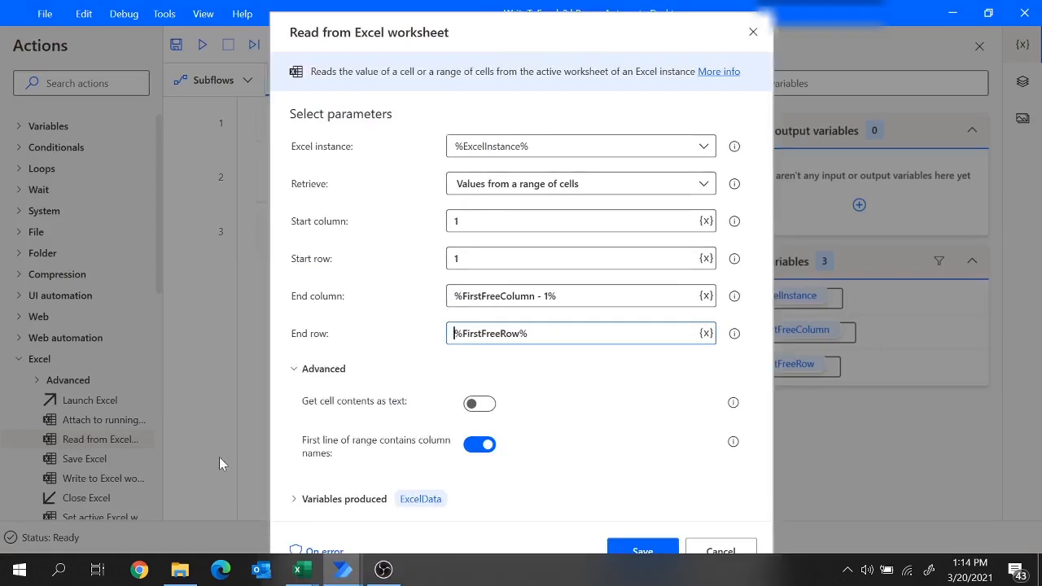
{"action": "left_click", "coordinate": [295, 372]}
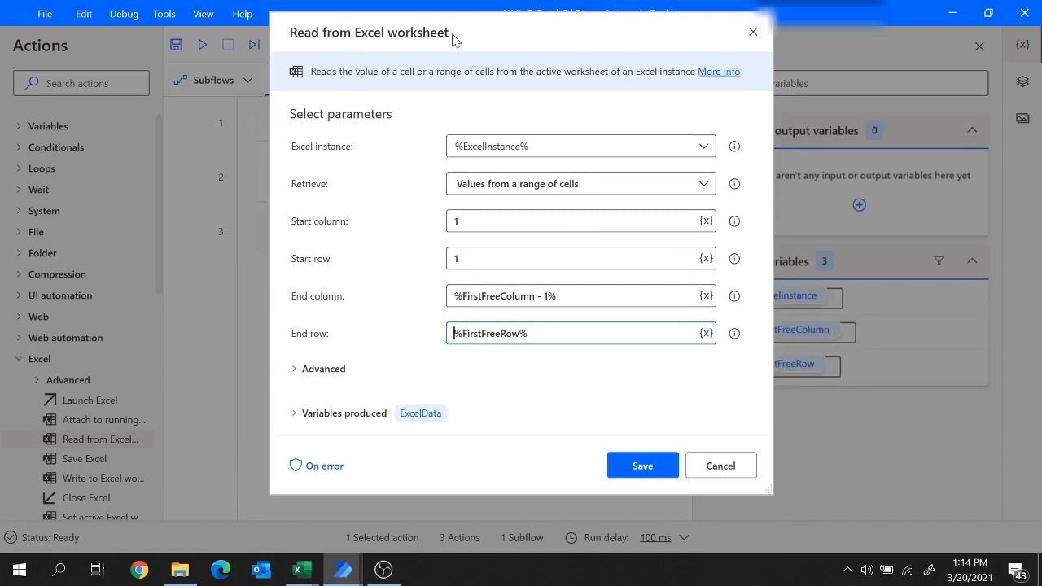
- Compare the description of the produced ExcelData variable with cells A2:E7 in TestDataPAD.xlsx, and save the Read from Excel worksheet action
{"action": "mouse_move", "coordinate": [430, 420]}
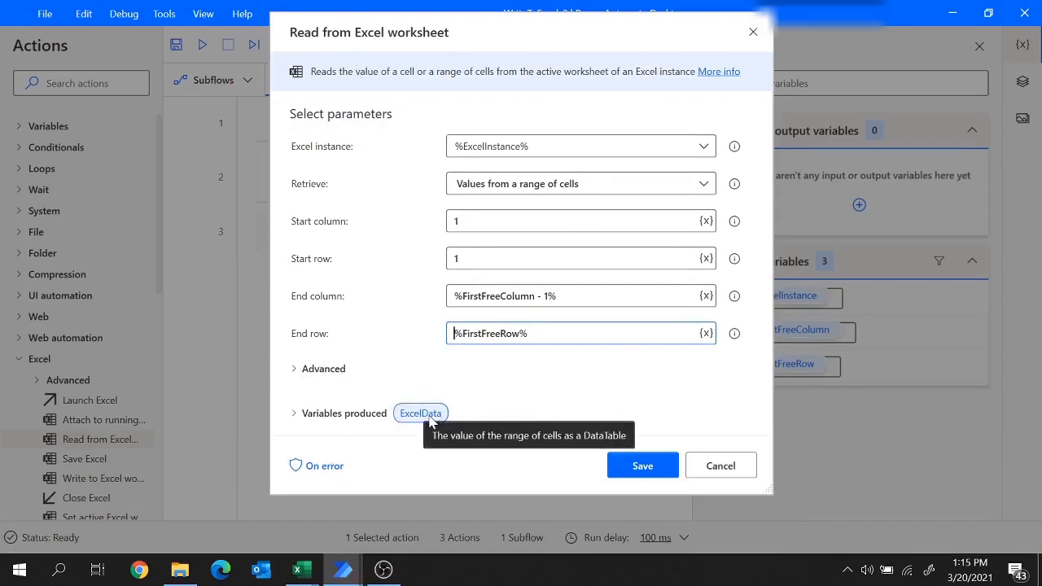
{"action": "mouse_move", "coordinate": [297, 570]}
{"action": "left_click", "coordinate": [204, 501]}
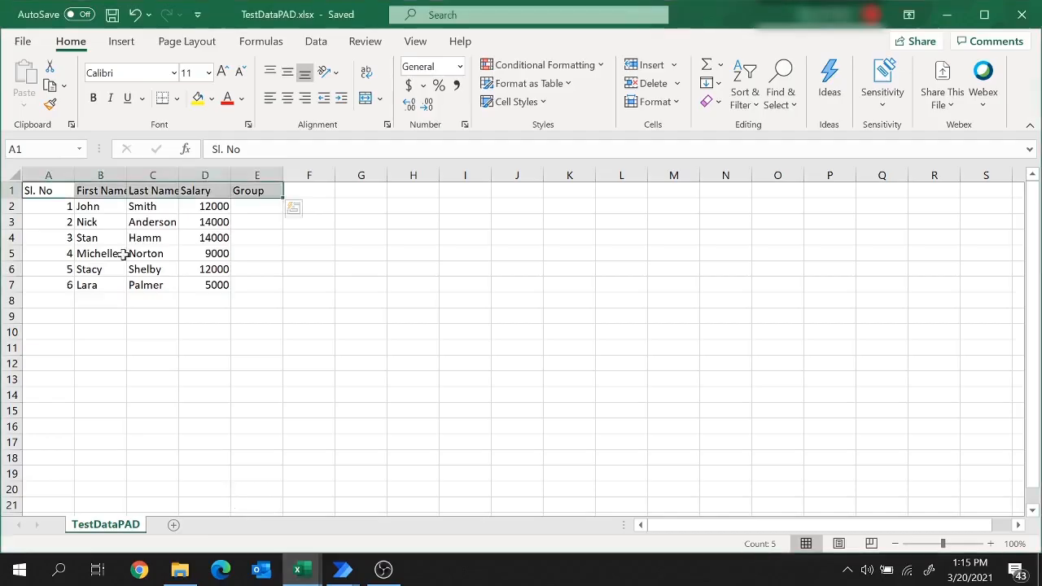
{"action": "left_click", "coordinate": [122, 253]}
{"action": "left_click_drag", "start_coordinate": [46, 208], "coordinate": [255, 286]}
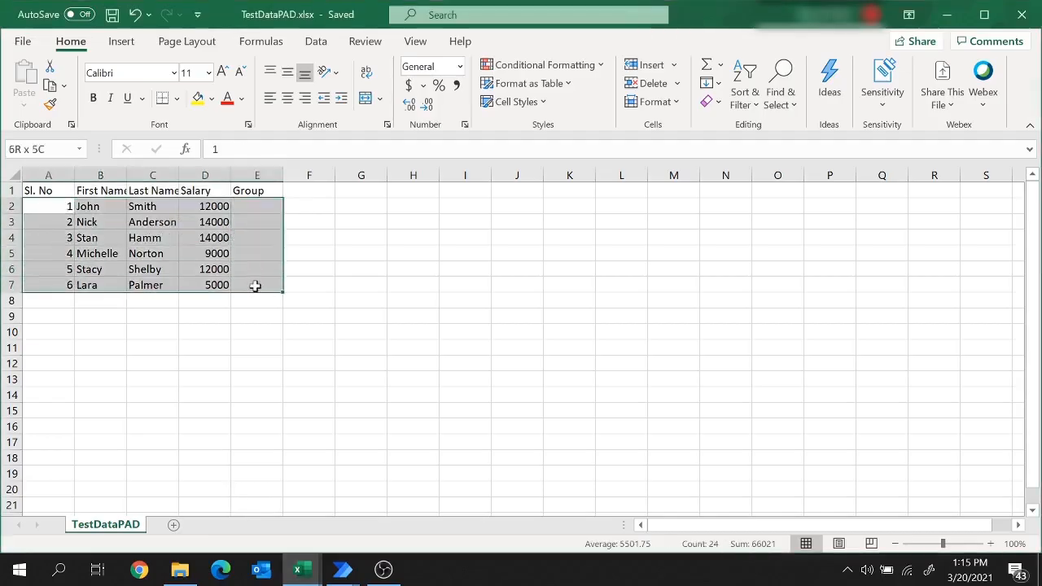
{"action": "mouse_move", "coordinate": [342, 570]}
{"action": "left_click", "coordinate": [380, 513]}
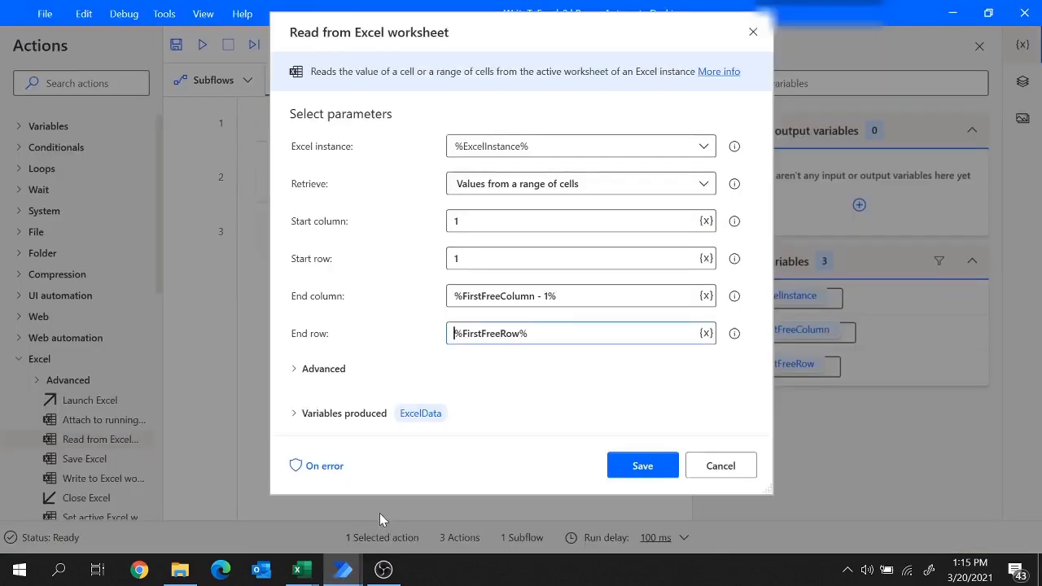
{"action": "mouse_move", "coordinate": [412, 421]}
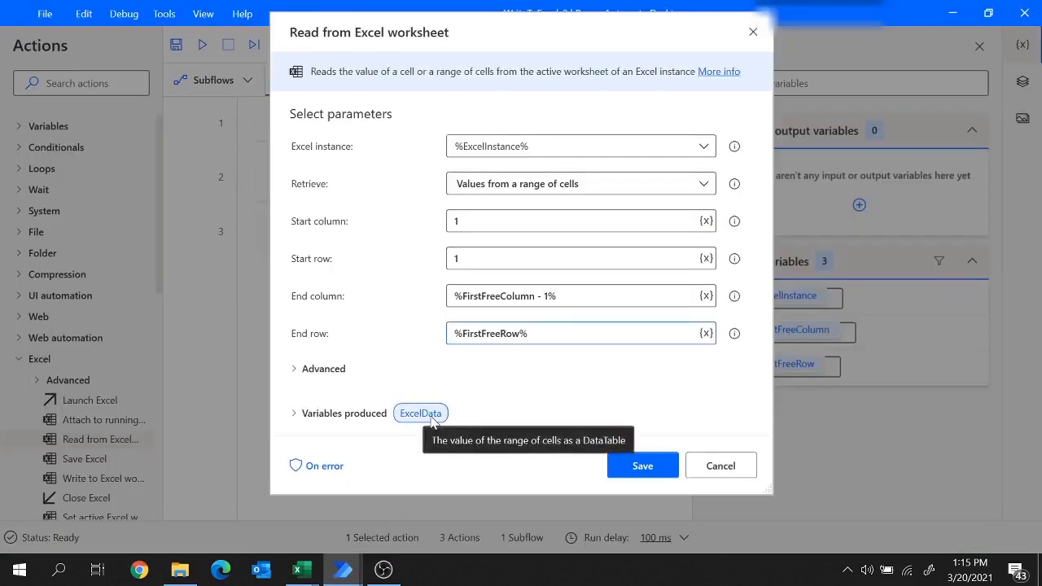
{"action": "left_click", "coordinate": [642, 465]}
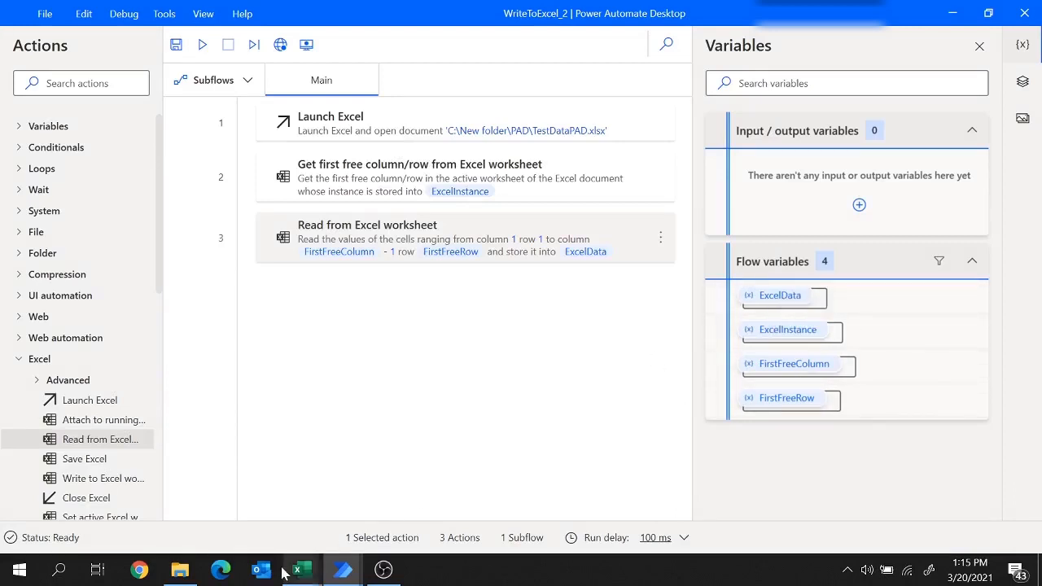
- Examine data rows 2 to 5 one by one in TestDataPAD.xlsx in Excel, and return to the WriteToExcel_2 flow
{"action": "mouse_move", "coordinate": [298, 570]}
{"action": "left_click", "coordinate": [233, 513]}
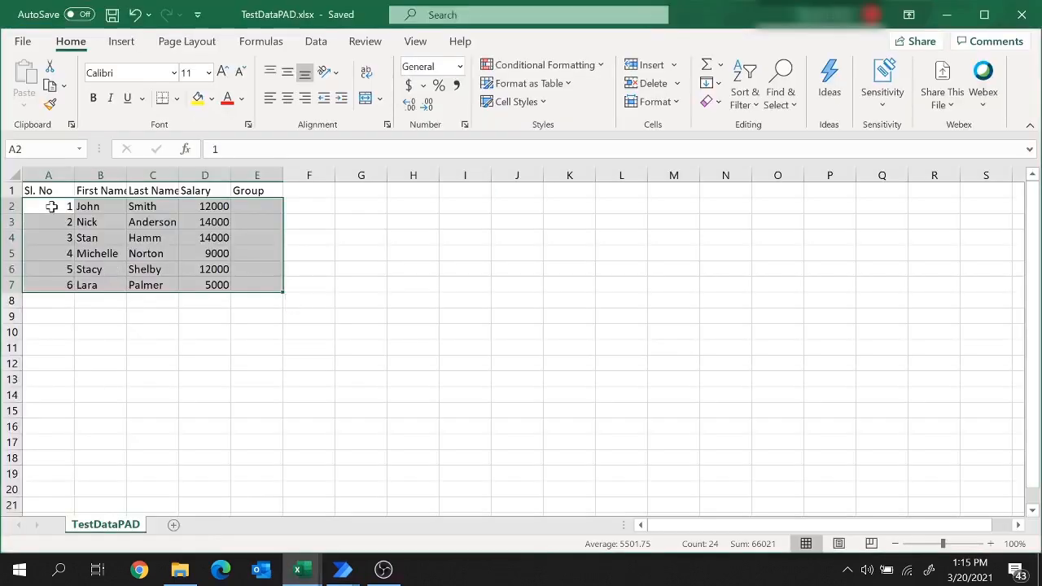
{"action": "left_click", "coordinate": [13, 207]}
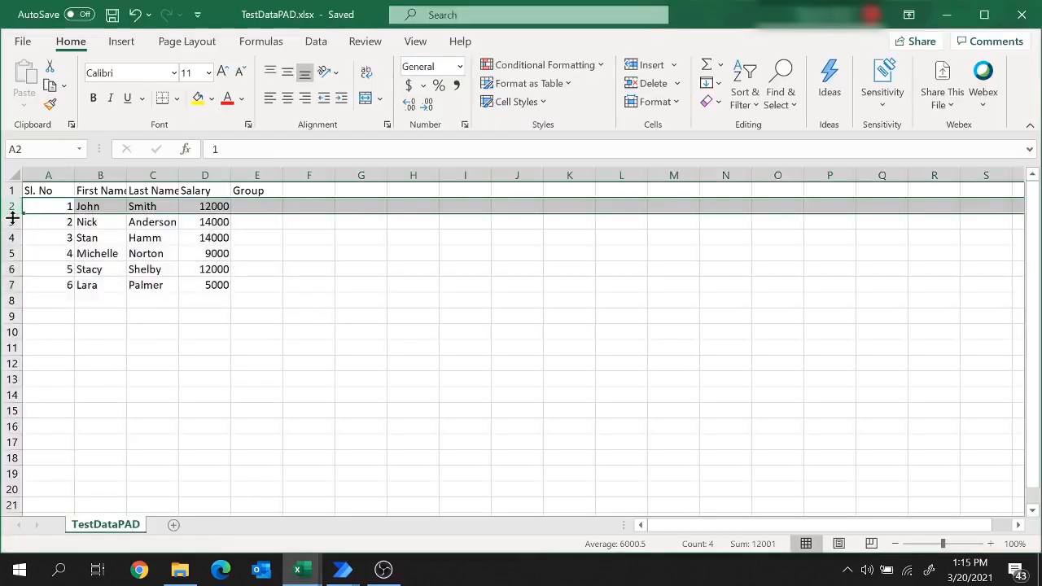
{"action": "left_click", "coordinate": [12, 222]}
{"action": "left_click", "coordinate": [11, 238]}
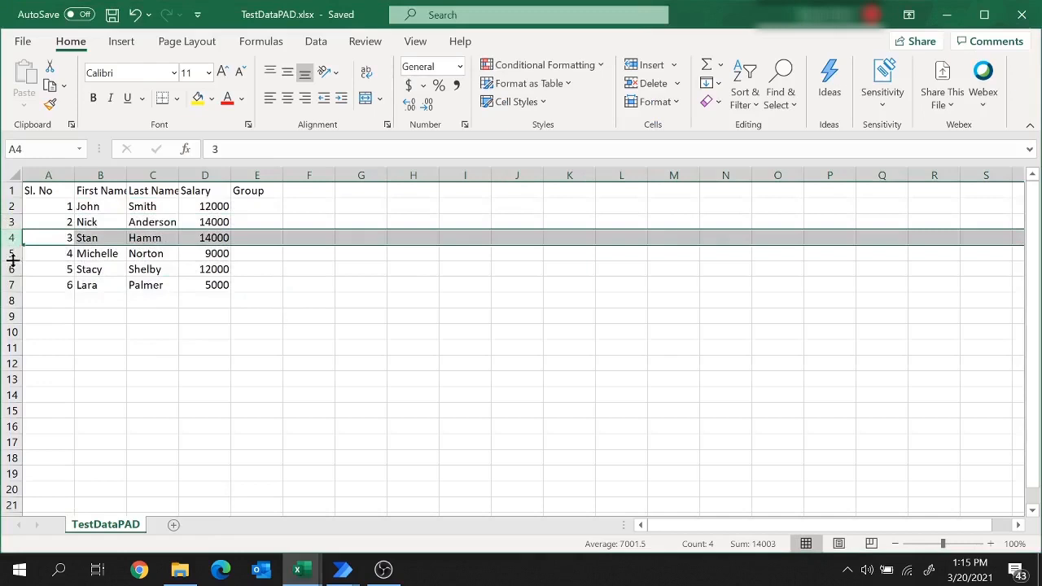
{"action": "left_click", "coordinate": [11, 253]}
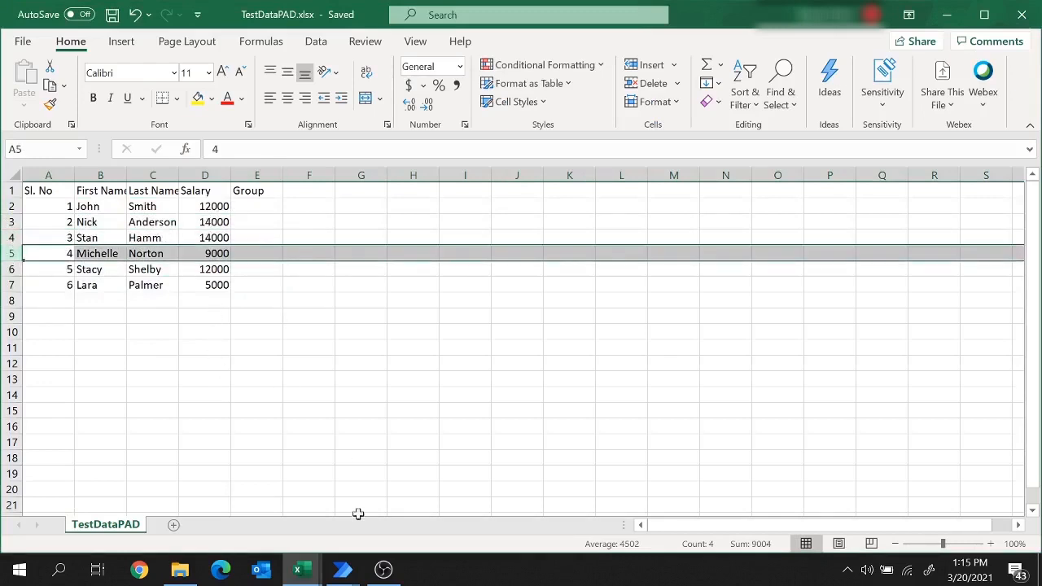
{"action": "mouse_move", "coordinate": [344, 570]}
{"action": "left_click", "coordinate": [398, 518]}
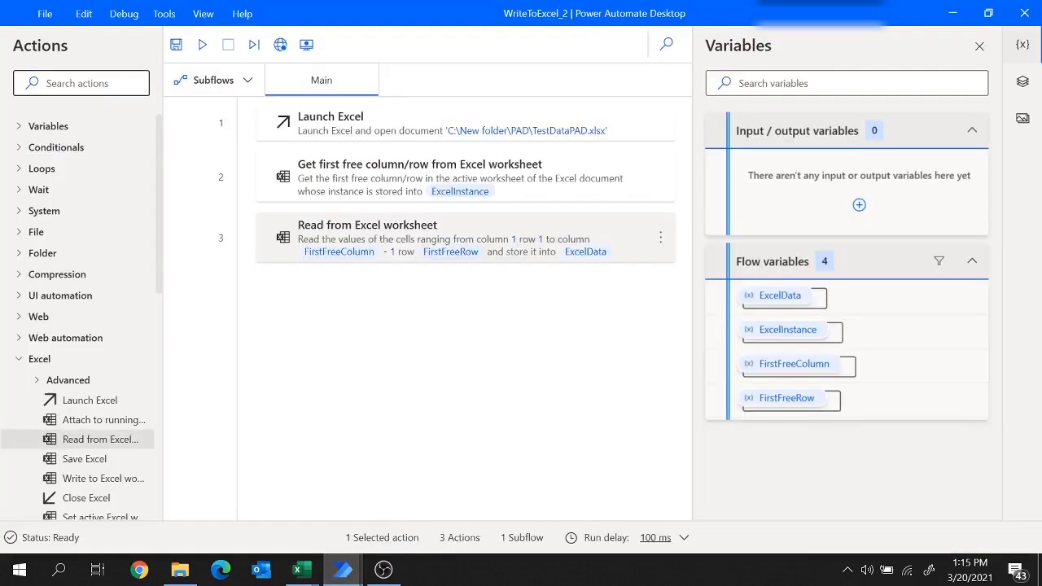
- Add a For each loop after the Read from Excel worksheet action, with %ExcelData% as the value to iterate
{"action": "left_click", "coordinate": [79, 83]}
{"action": "type", "text": "f"}
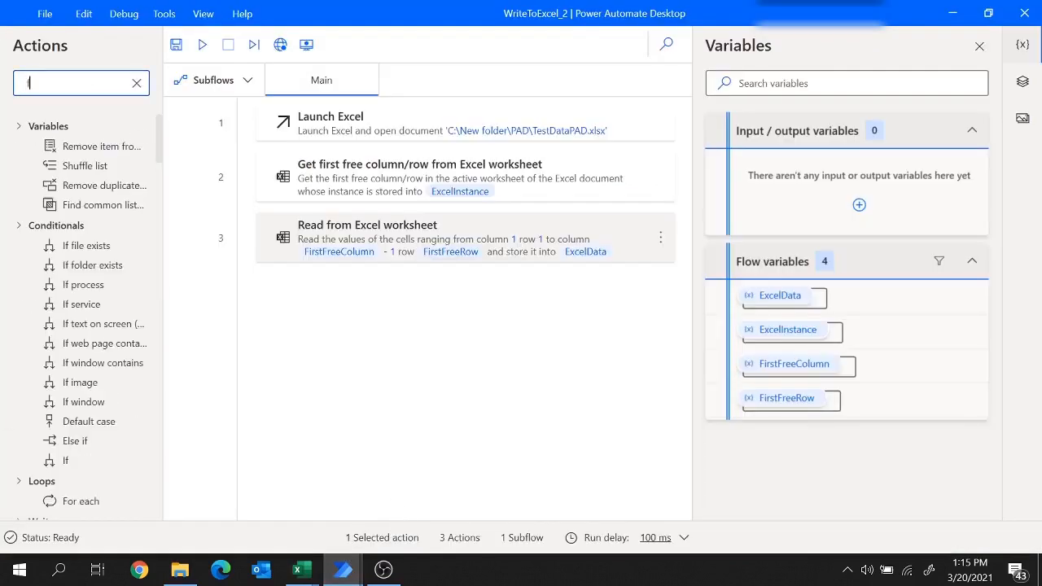
{"action": "type", "text": "or each"}
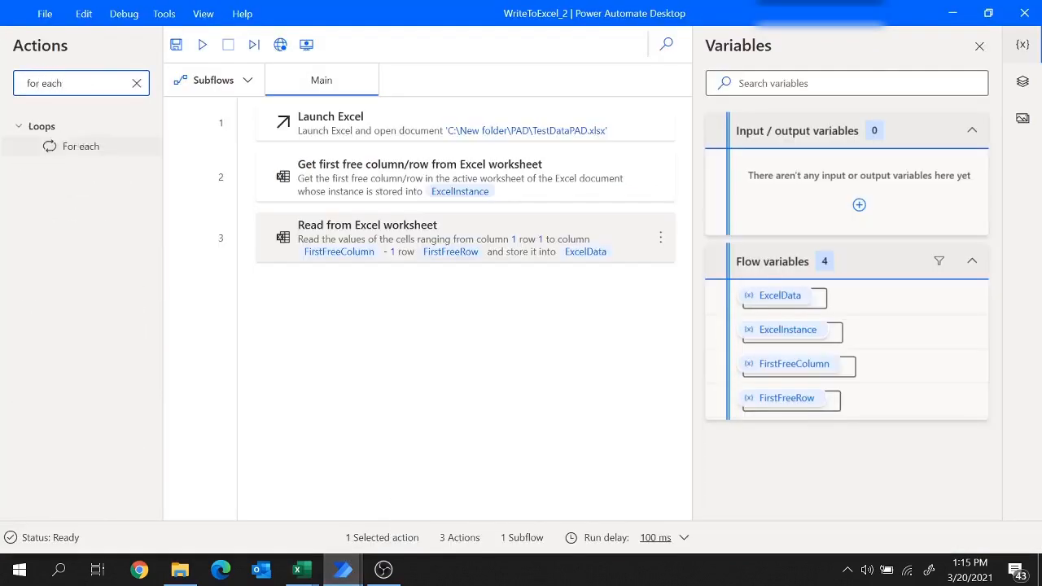
{"action": "left_click_drag", "start_coordinate": [82, 146], "coordinate": [388, 319]}
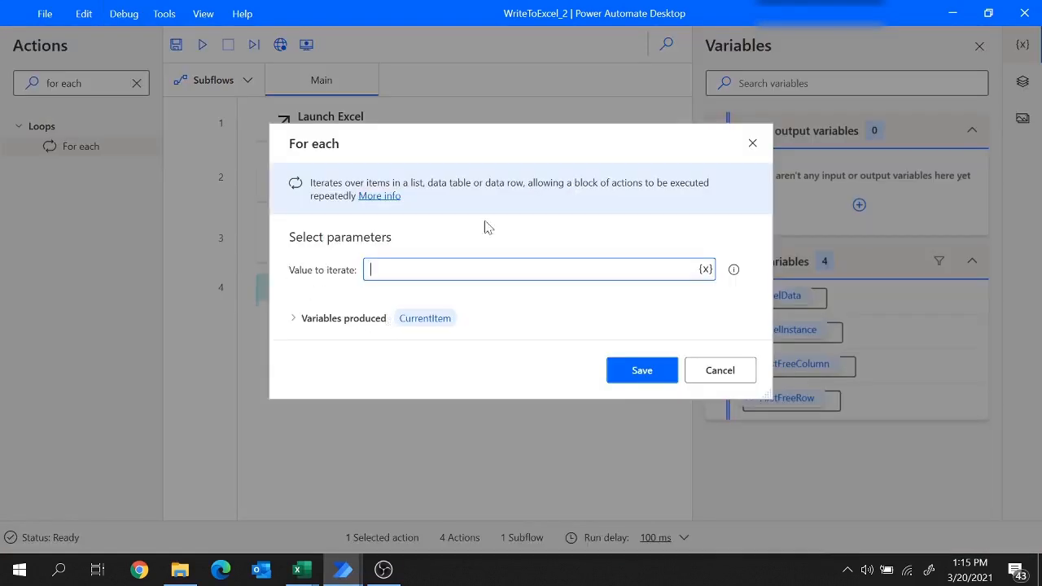
{"action": "left_click", "coordinate": [706, 270]}
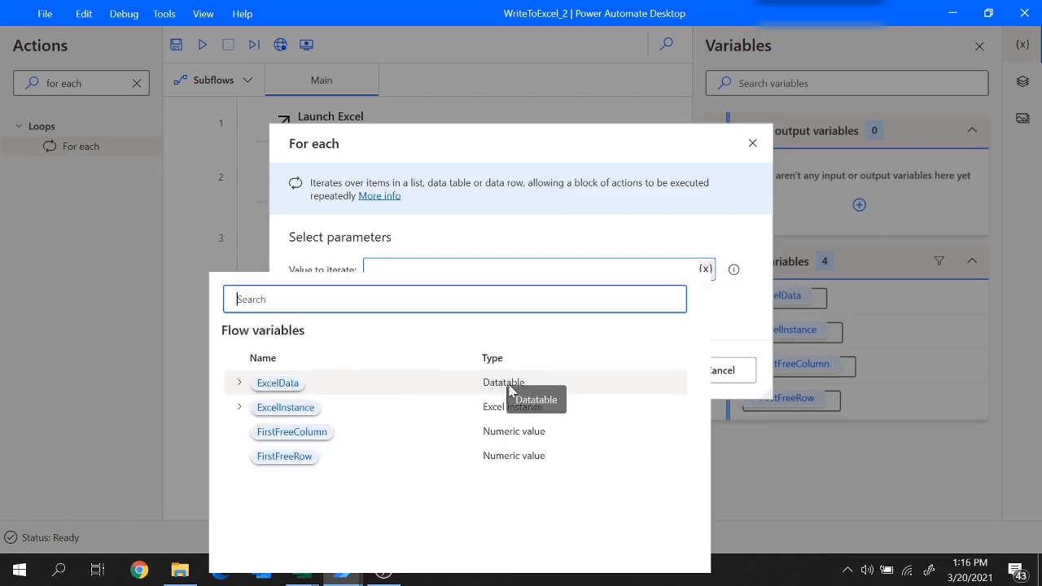
{"action": "left_click", "coordinate": [278, 383]}
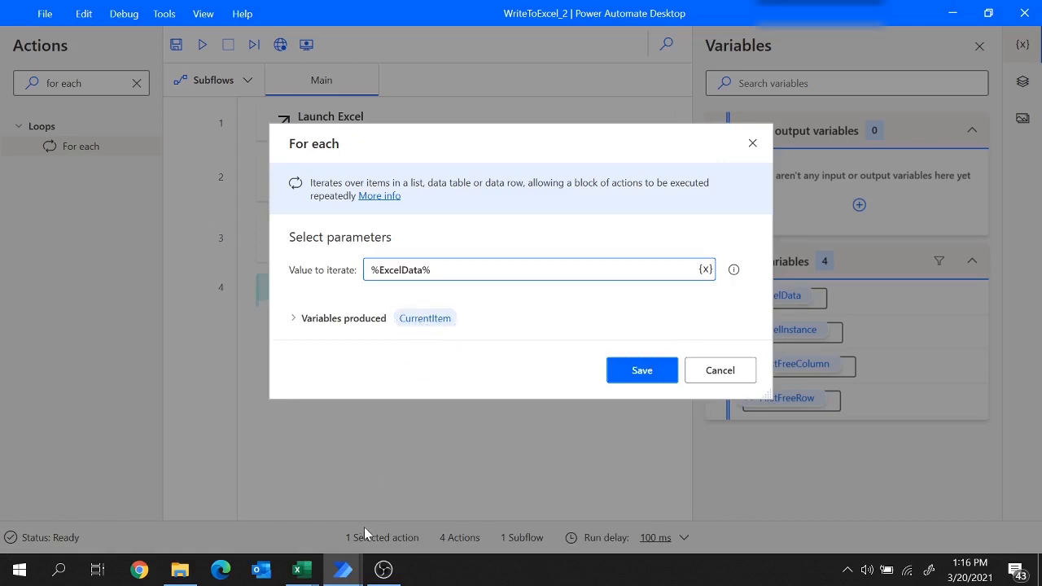
- Check rows 2 and 3 in TestDataPAD.xlsx as the items to iterate, and save the For each action in the WriteToExcel_2 flow
{"action": "mouse_move", "coordinate": [298, 570]}
{"action": "left_click", "coordinate": [283, 539]}
{"action": "left_click", "coordinate": [98, 287]}
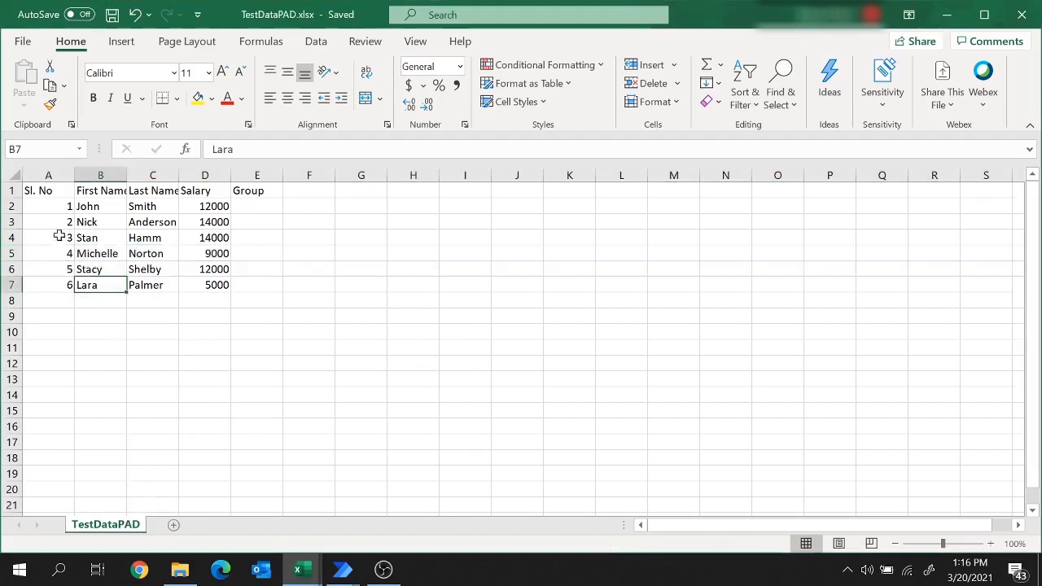
{"action": "left_click_drag", "start_coordinate": [65, 206], "coordinate": [244, 206]}
{"action": "left_click_drag", "start_coordinate": [42, 222], "coordinate": [260, 223]}
{"action": "mouse_move", "coordinate": [341, 572]}
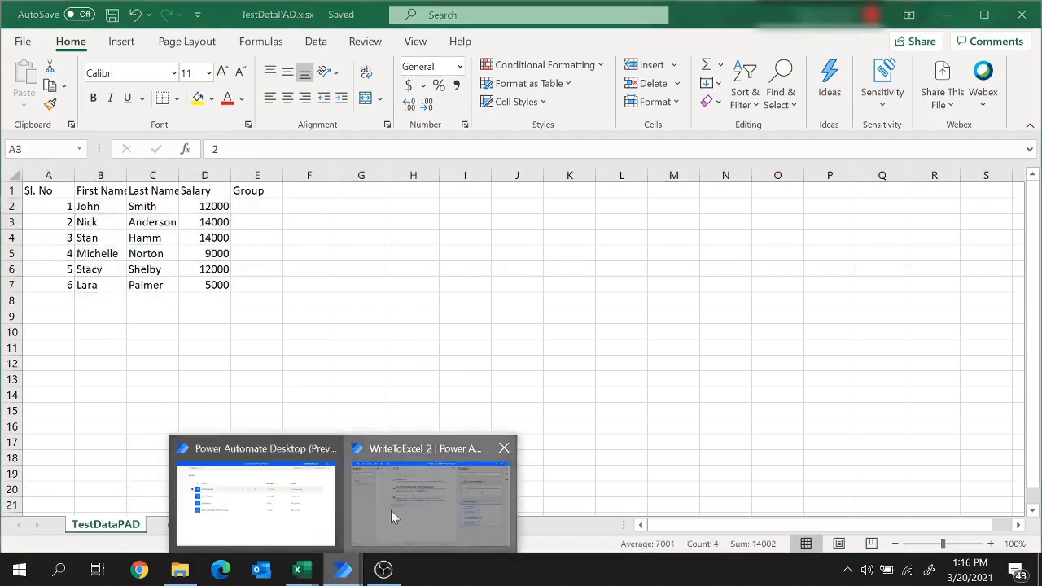
{"action": "left_click", "coordinate": [390, 505]}
{"action": "left_click", "coordinate": [639, 370]}
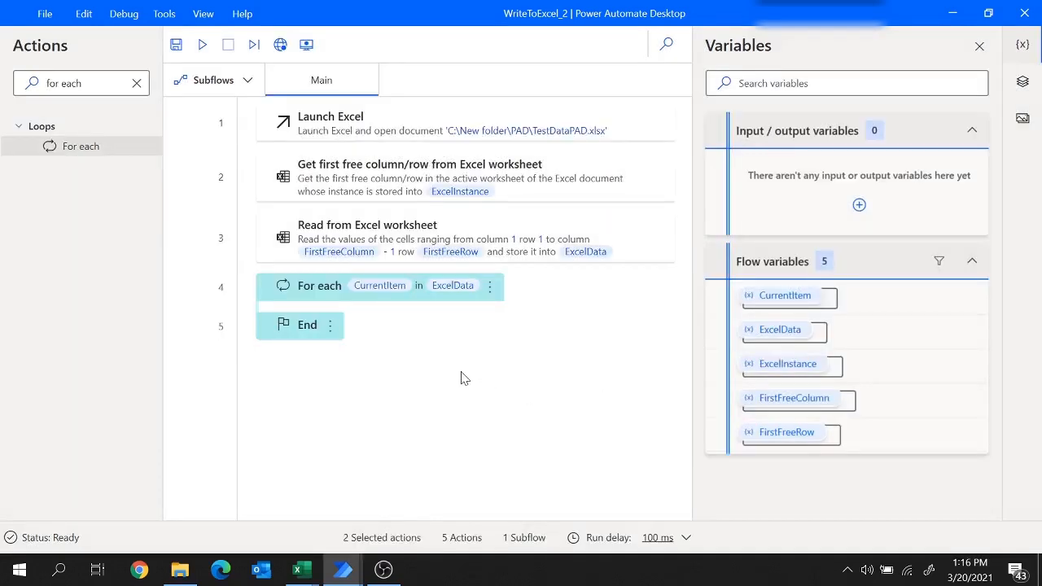
- Add an If action inside the For each loop and enter %CurrentItem['']% as its first operand
{"action": "key", "text": "Tab"}
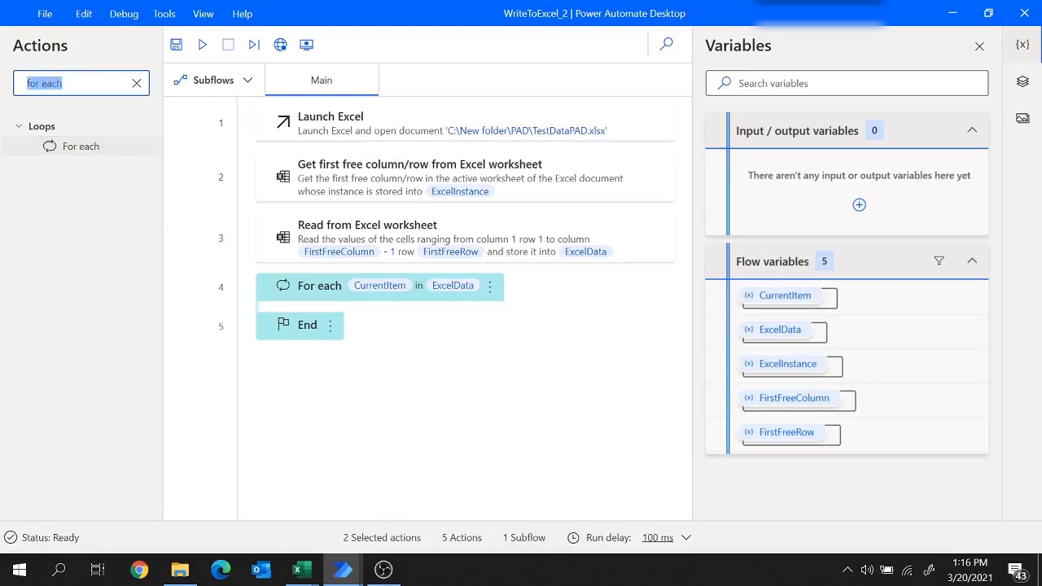
{"action": "type", "text": "if"}
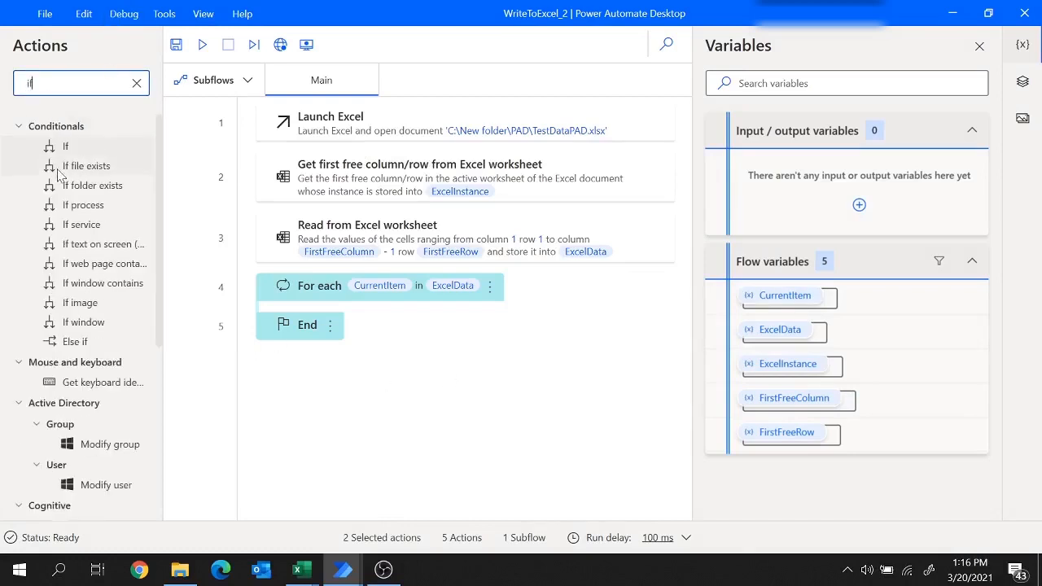
{"action": "left_click_drag", "start_coordinate": [66, 146], "coordinate": [325, 317]}
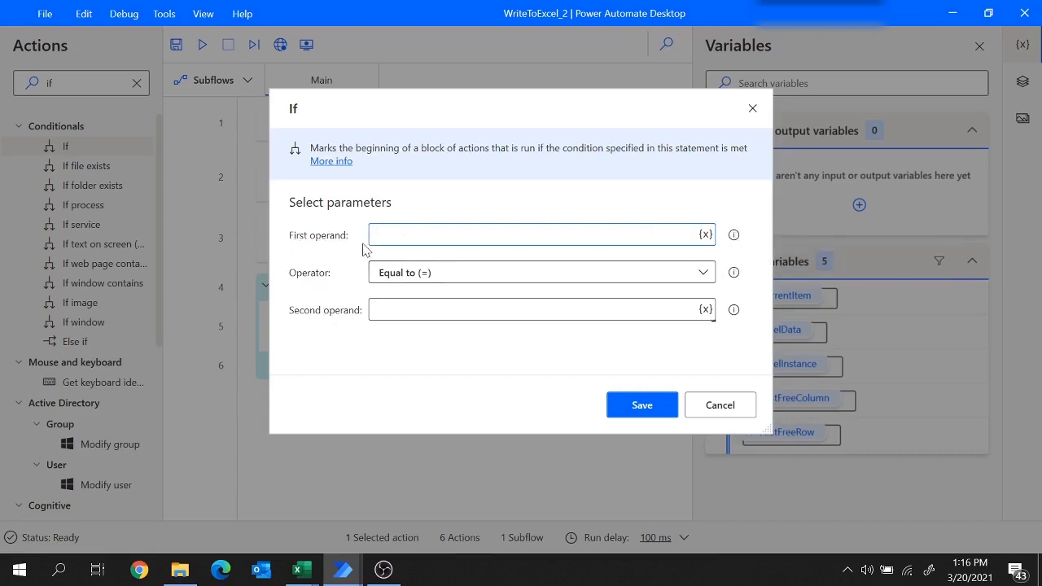
{"action": "left_click", "coordinate": [705, 236]}
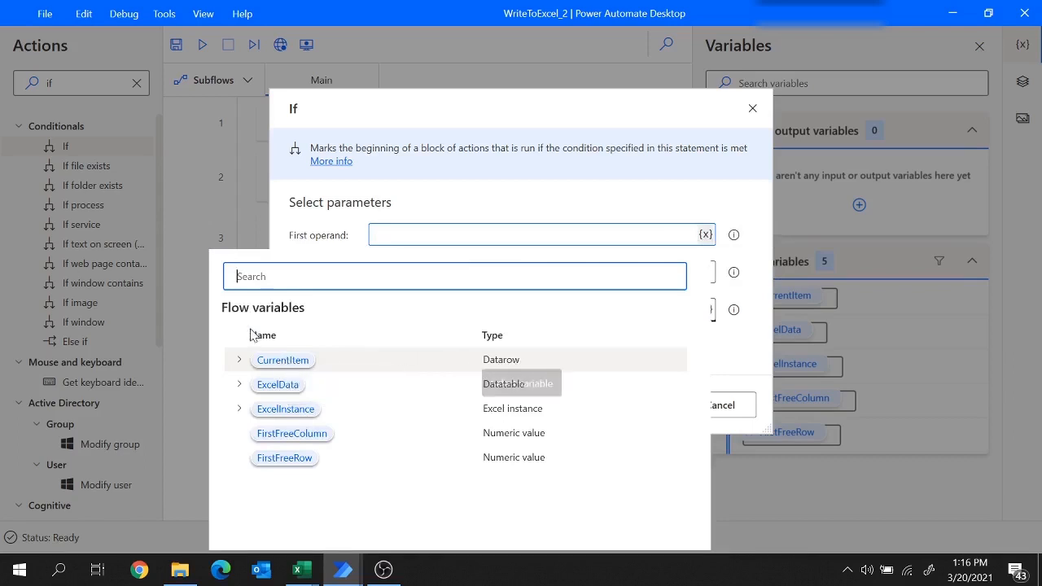
{"action": "left_click", "coordinate": [283, 360]}
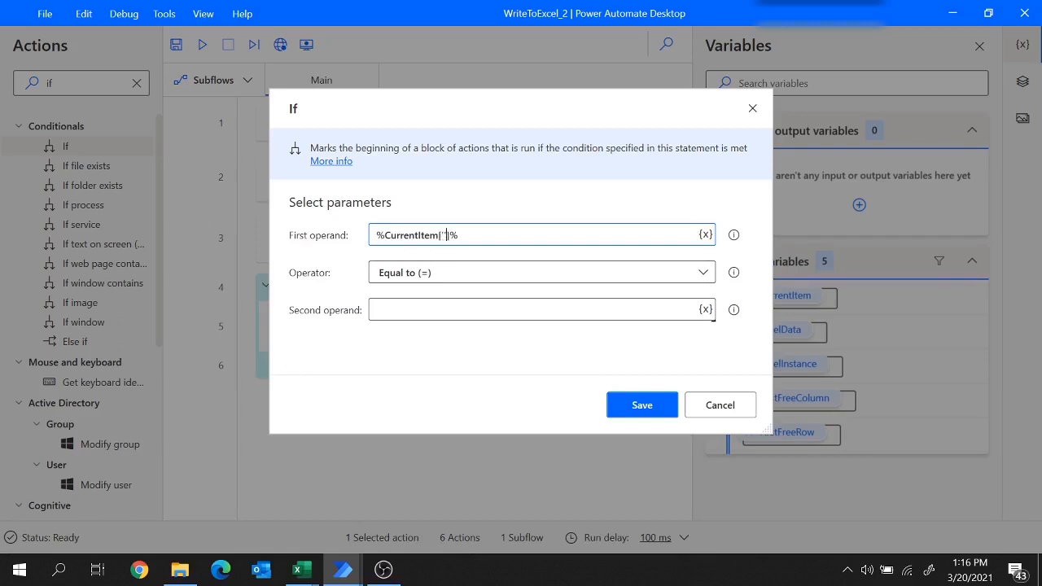
- Copy the Salary header from cell D1 of TestDataPAD.xlsx into the If action's first operand, making it %CurrentItem['Salary']%
{"action": "mouse_move", "coordinate": [302, 565]}
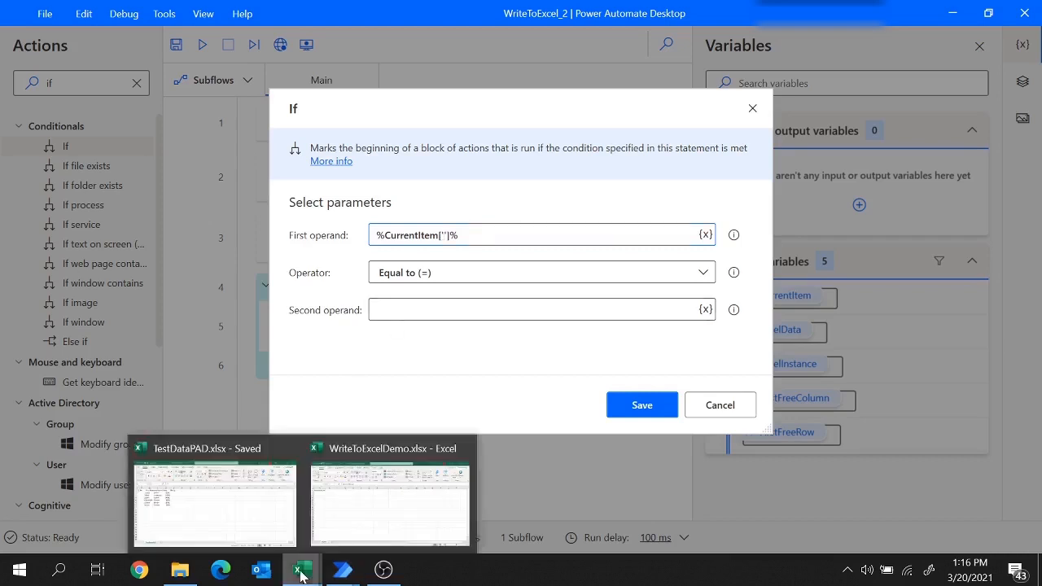
{"action": "left_click", "coordinate": [269, 489]}
{"action": "left_click", "coordinate": [204, 221], "text": "shift"}
{"action": "left_click", "coordinate": [195, 191]}
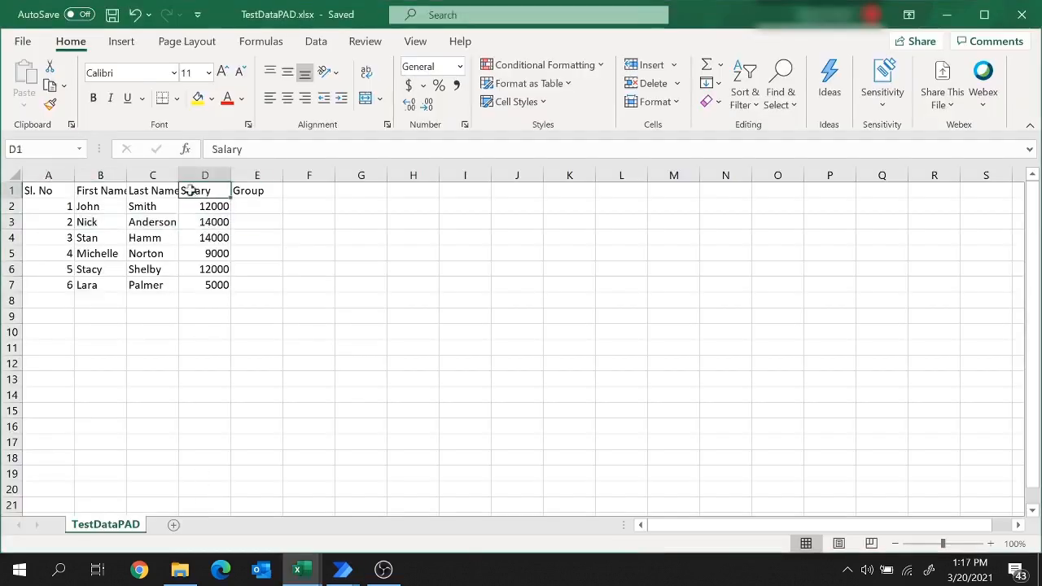
{"action": "left_click", "coordinate": [246, 149]}
{"action": "double_click", "coordinate": [228, 149]}
{"action": "key", "text": "ctrl+c"}
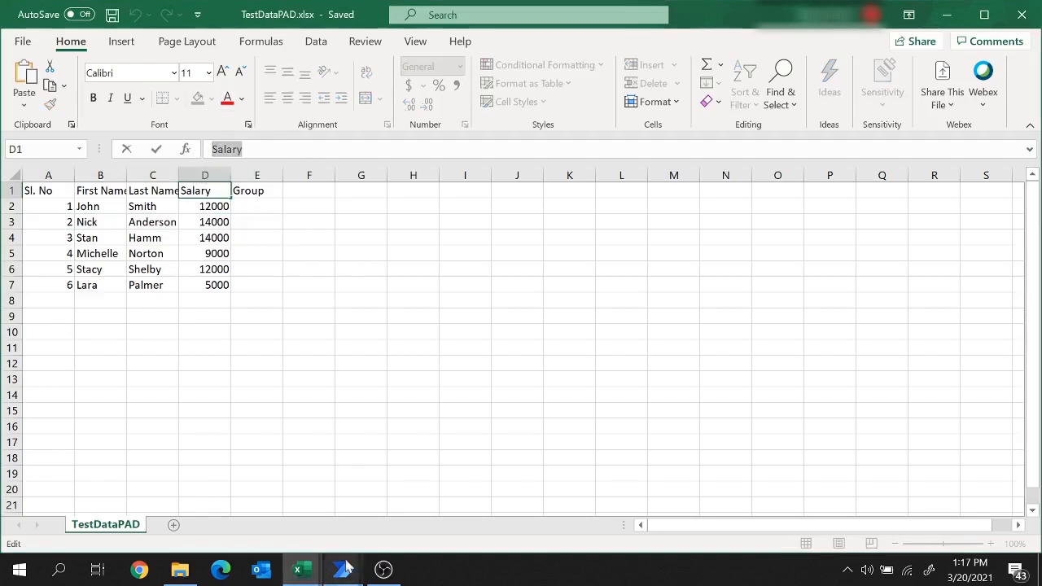
{"action": "mouse_move", "coordinate": [342, 569]}
{"action": "left_click", "coordinate": [396, 487]}
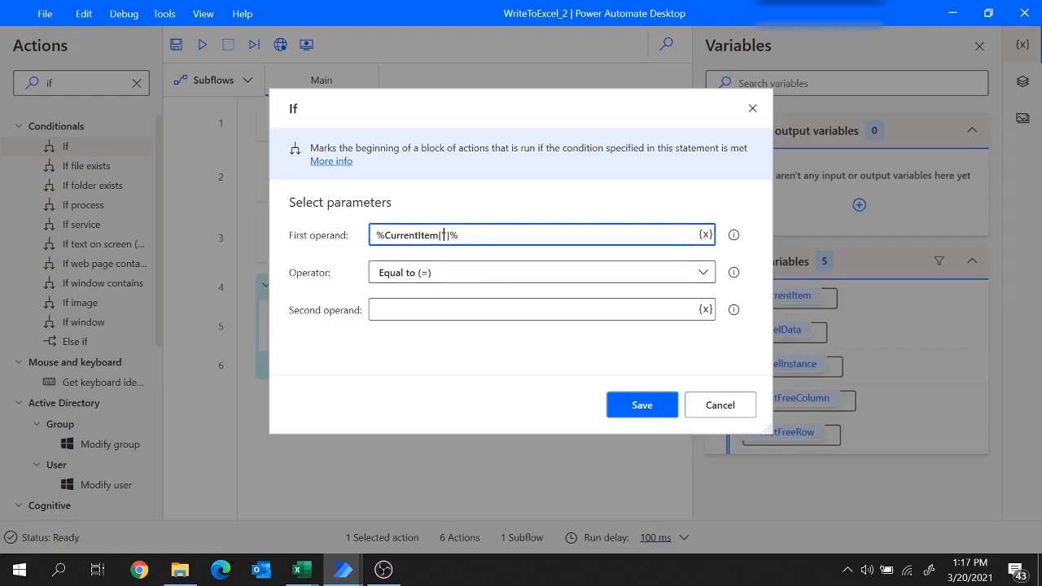
{"action": "key", "text": "ctrl+v"}
- Set the If condition's operator to Greater than (>) and its second operand to 10000, and save the action
{"action": "left_click", "coordinate": [461, 277]}
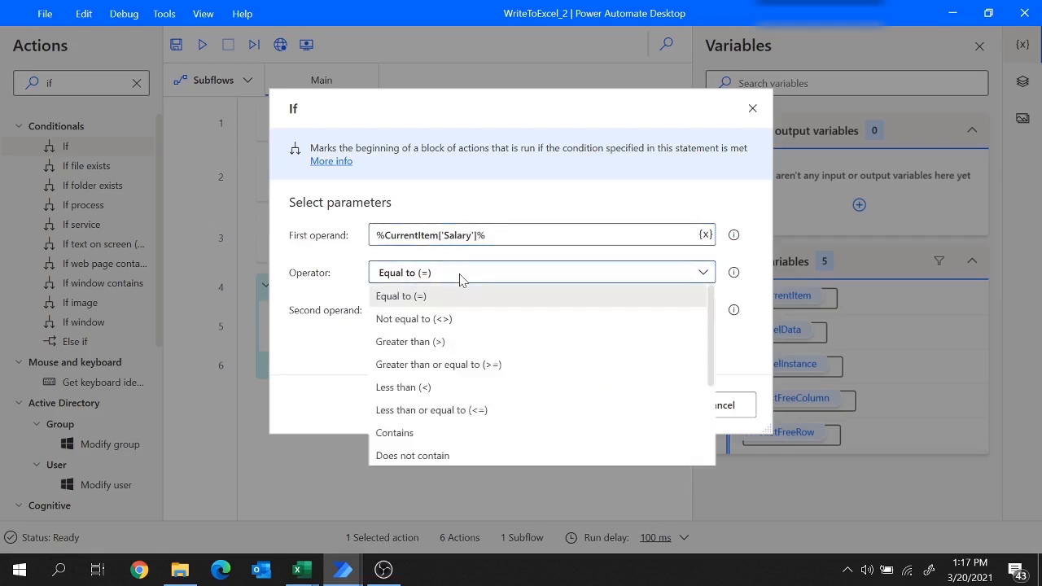
{"action": "left_click", "coordinate": [437, 342]}
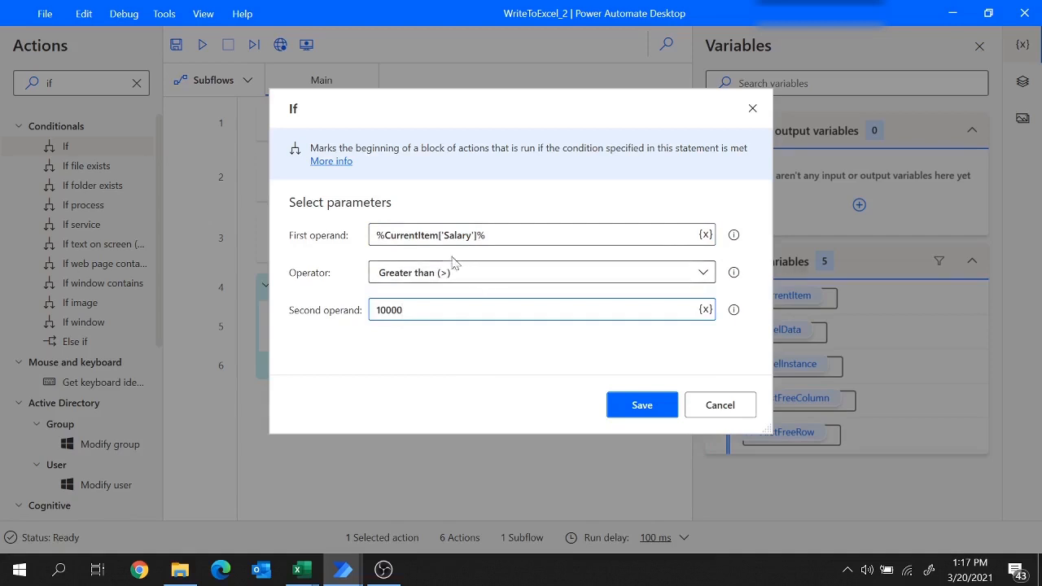
{"action": "left_click_drag", "start_coordinate": [487, 235], "coordinate": [389, 235]}
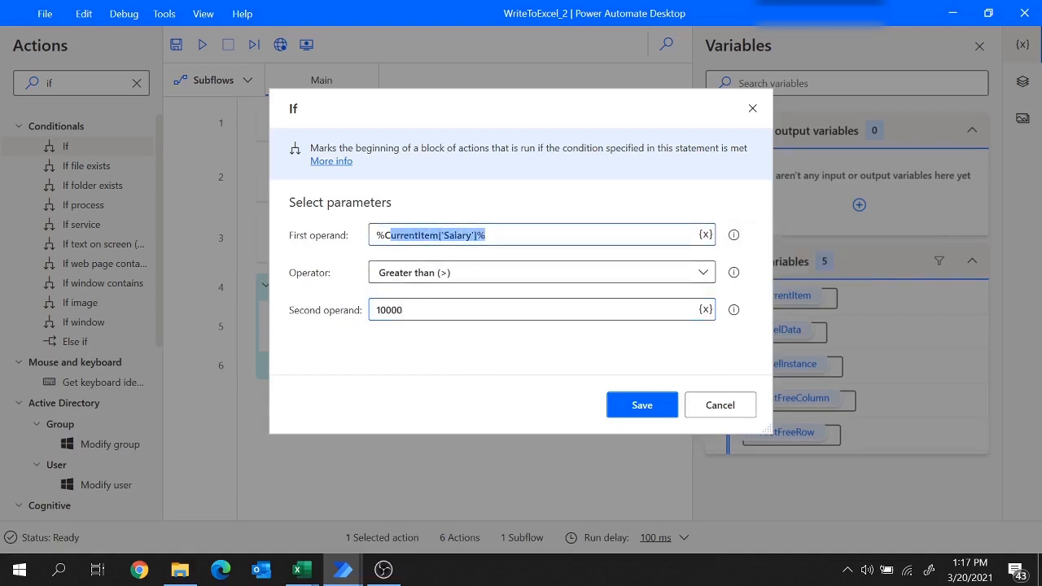
{"action": "left_click", "coordinate": [394, 277]}
{"action": "left_click", "coordinate": [420, 319]}
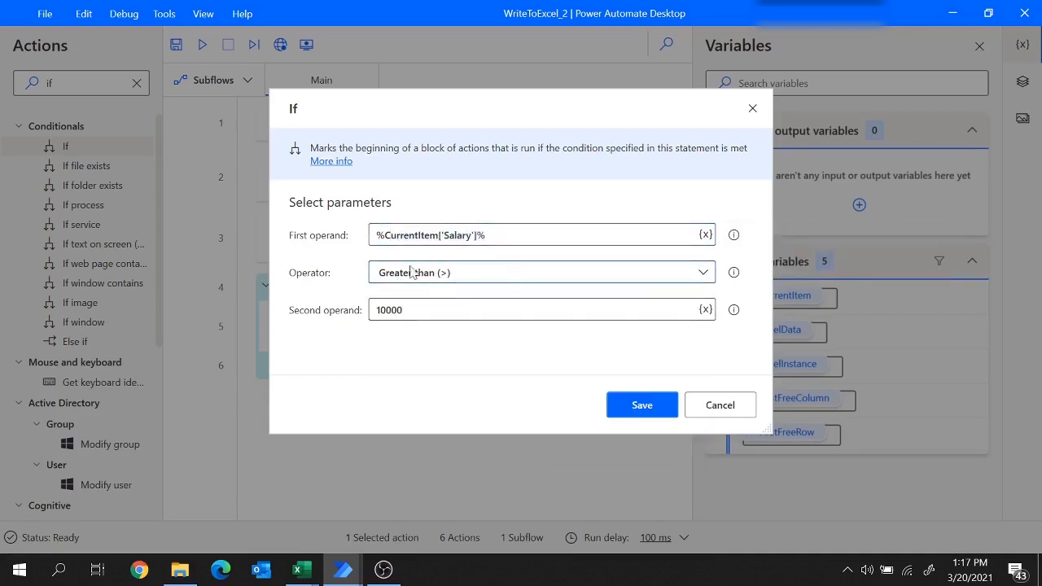
{"action": "left_click", "coordinate": [647, 415]}
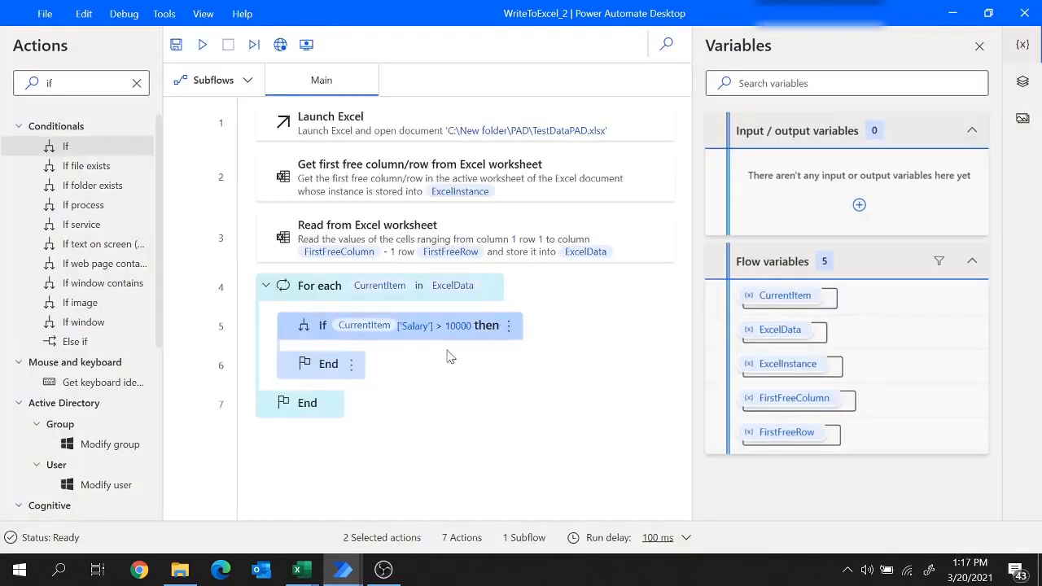
- Compare salary cell D4 with Group cell E4 in TestDataPAD.xlsx, and return to the WriteToExcel_2 flow
{"action": "mouse_move", "coordinate": [297, 570]}
{"action": "left_click", "coordinate": [241, 521]}
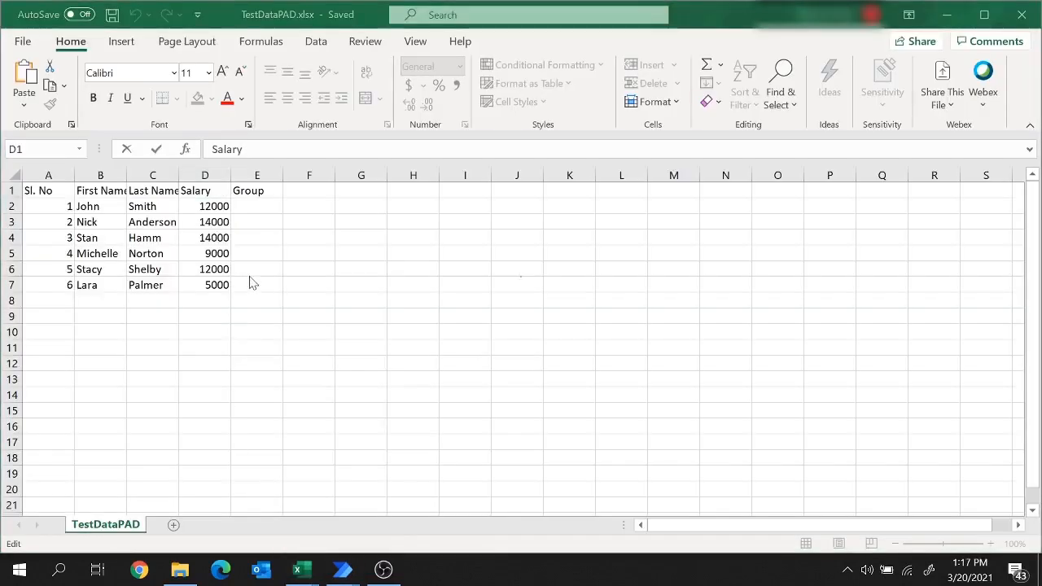
{"action": "left_click", "coordinate": [251, 237]}
{"action": "left_click", "coordinate": [216, 237]}
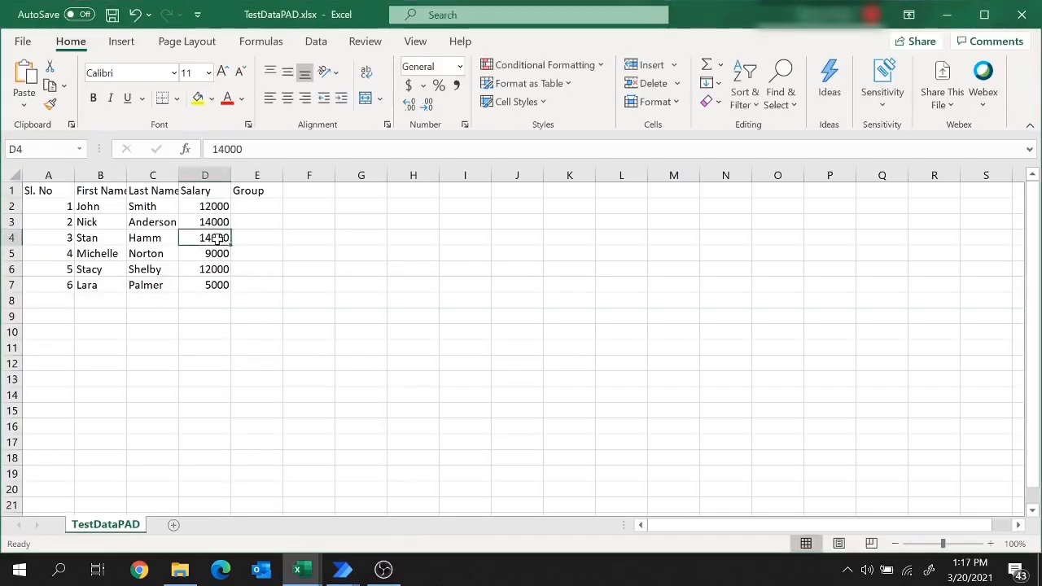
{"action": "left_click", "coordinate": [254, 238]}
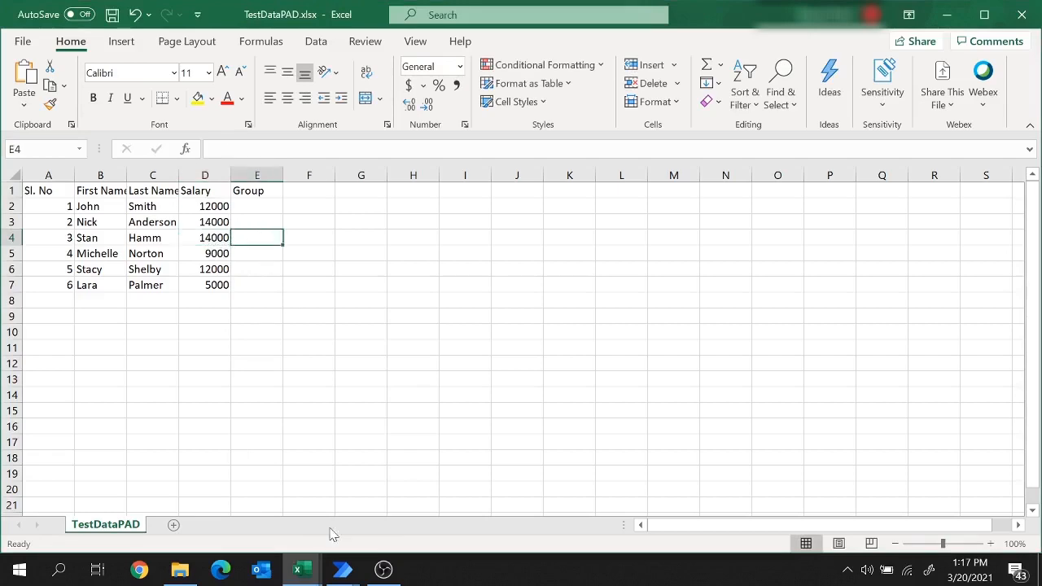
{"action": "mouse_move", "coordinate": [342, 570]}
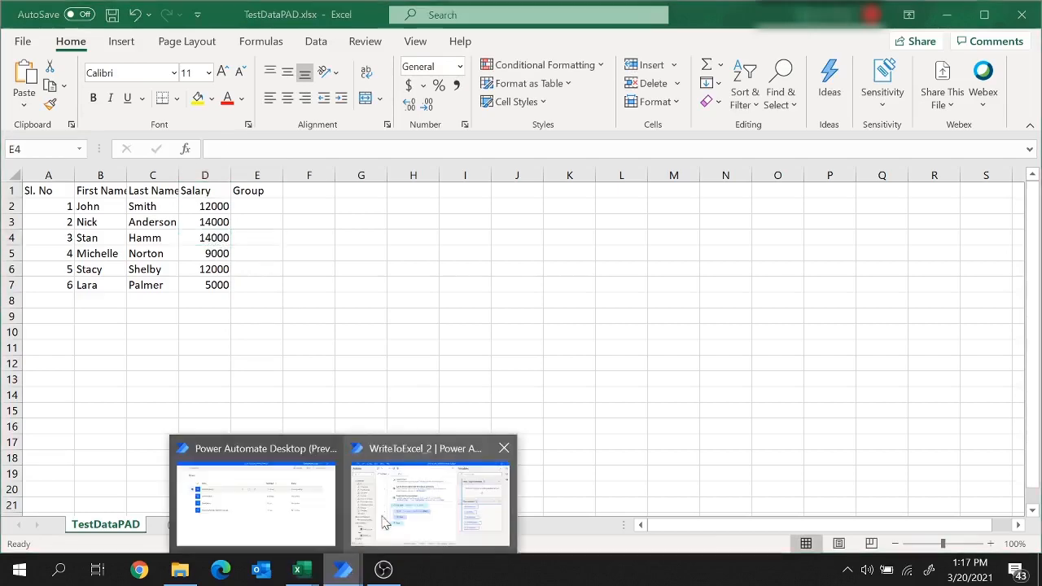
{"action": "left_click", "coordinate": [398, 513]}
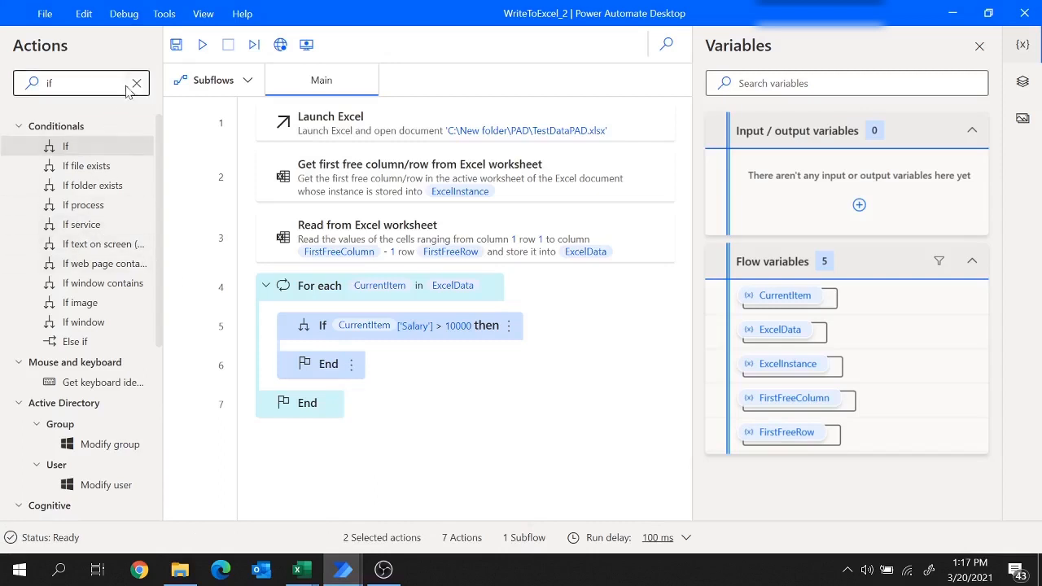
- Add a Write to Excel worksheet action inside the If block and set its value to write to Group1
{"action": "left_click", "coordinate": [137, 83]}
{"action": "left_click", "coordinate": [21, 362]}
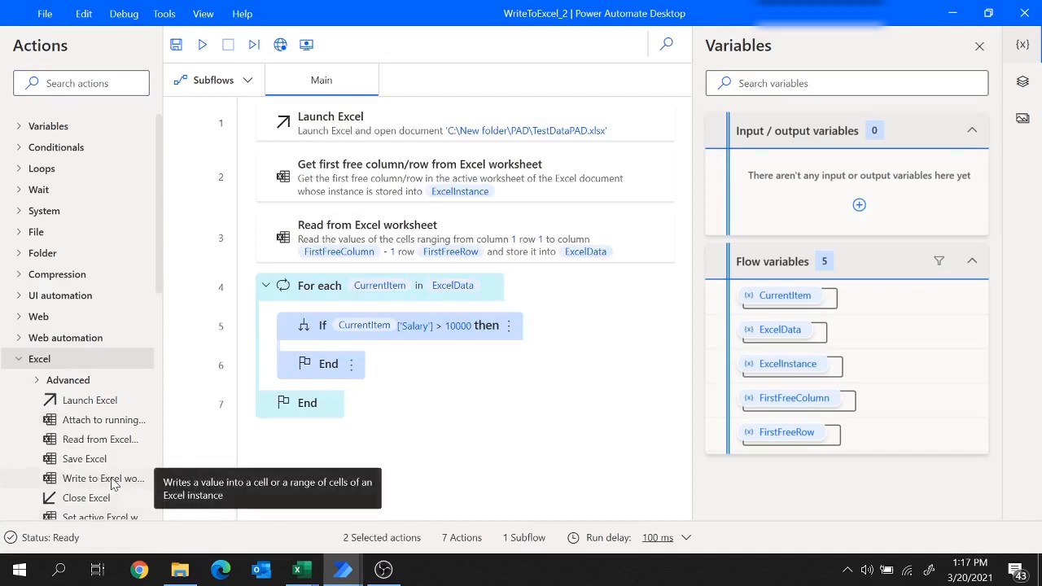
{"action": "left_click_drag", "start_coordinate": [114, 485], "coordinate": [375, 352]}
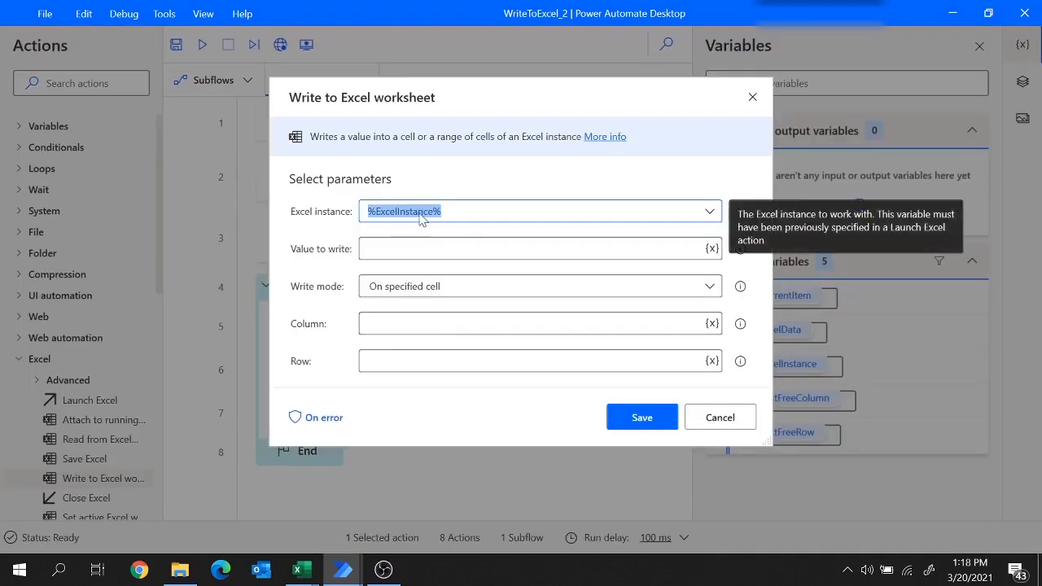
{"action": "left_click", "coordinate": [368, 251]}
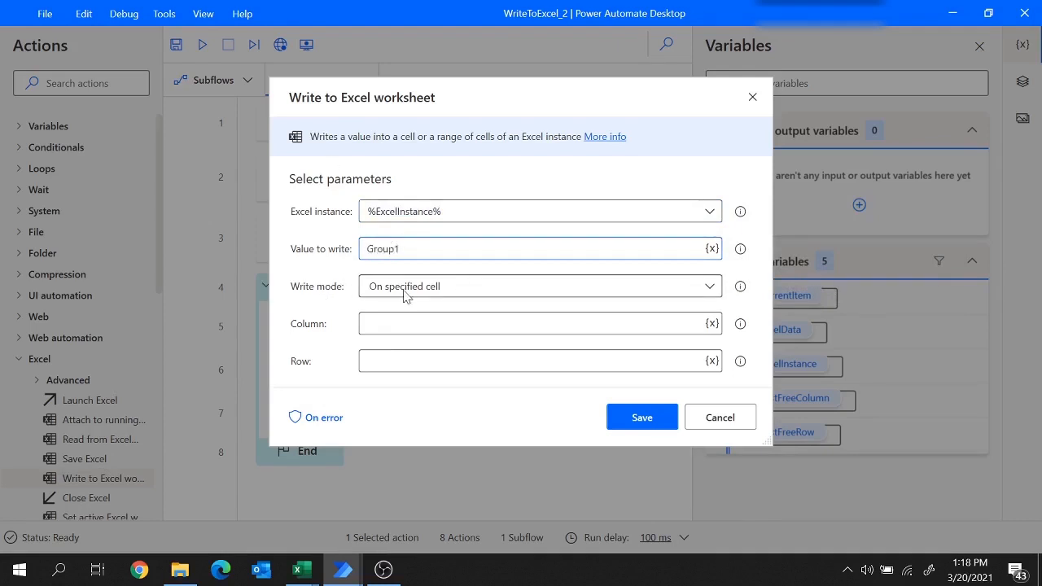
- Set the write mode of the Write to Excel worksheet action to On specified cell
{"action": "left_click", "coordinate": [454, 289]}
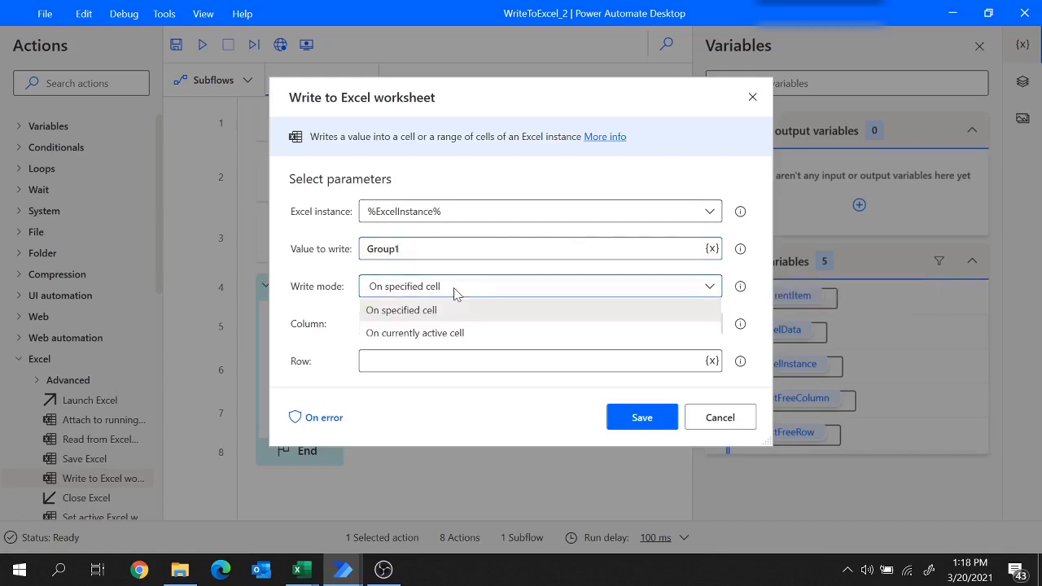
{"action": "left_click", "coordinate": [400, 312]}
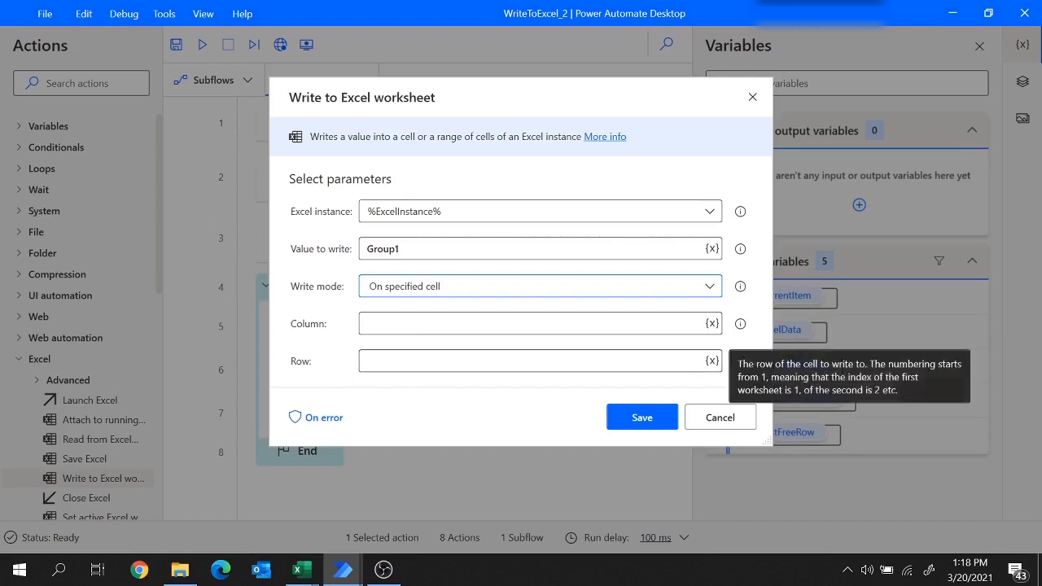
- Examine in TestDataPAD.xlsx how Group column E lines up with employee rows 2 to 5 to determine the target cells
{"action": "mouse_move", "coordinate": [289, 568]}
{"action": "left_click", "coordinate": [233, 529]}
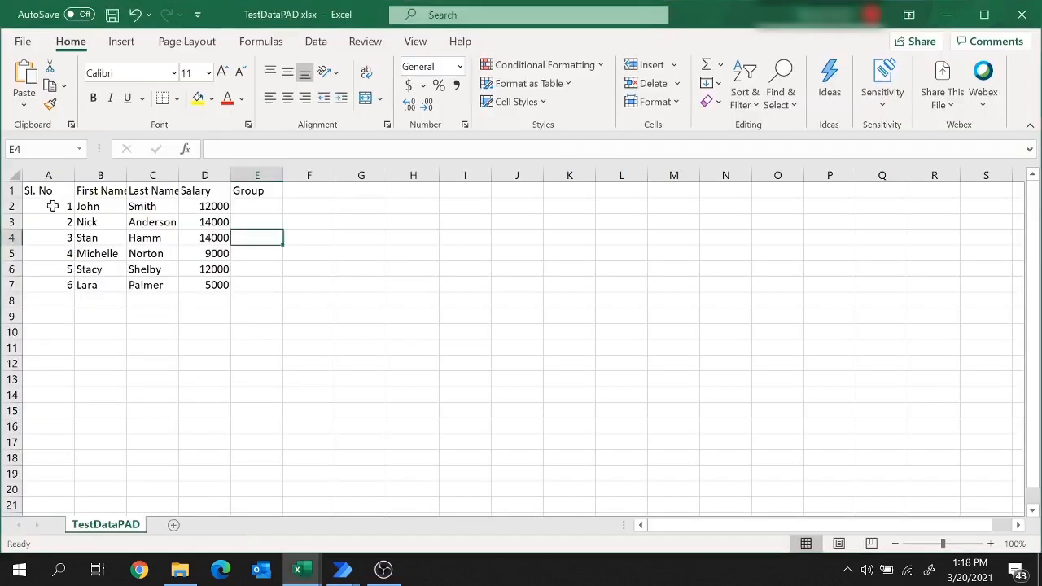
{"action": "left_click", "coordinate": [8, 206]}
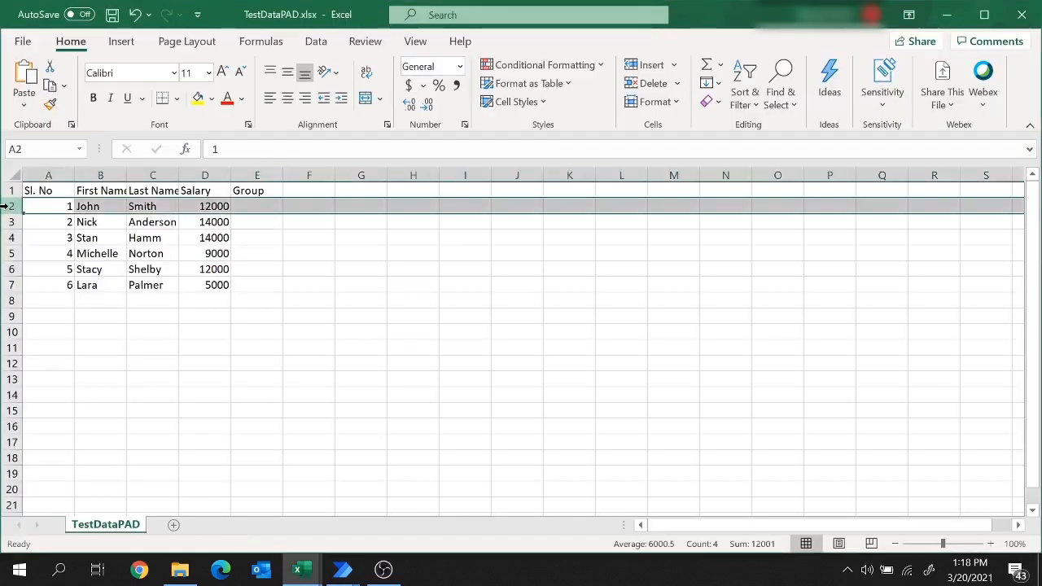
{"action": "left_click", "coordinate": [254, 207]}
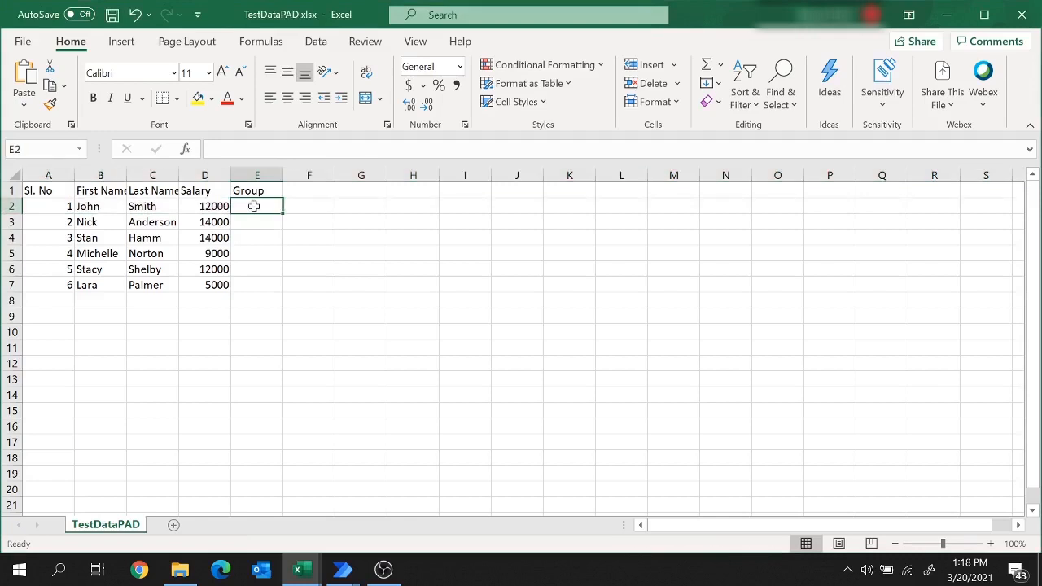
{"action": "left_click", "coordinate": [256, 175]}
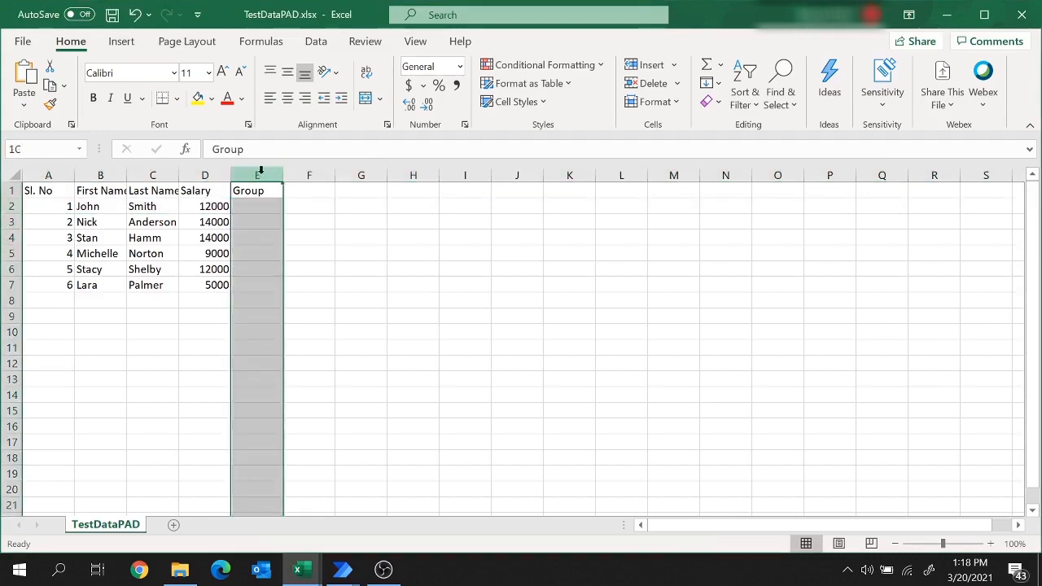
{"action": "left_click", "coordinate": [8, 206]}
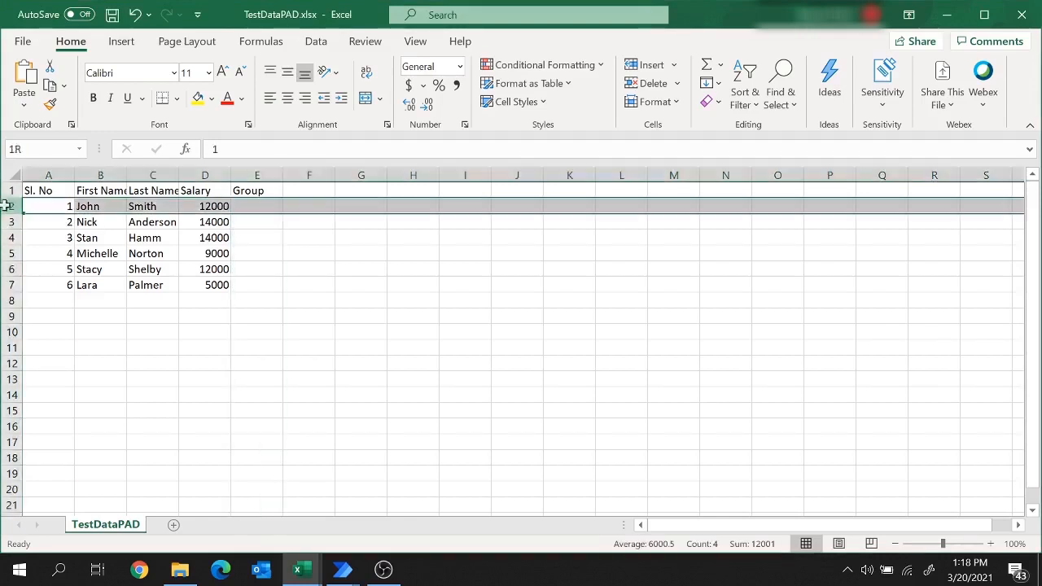
{"action": "left_click", "coordinate": [257, 225]}
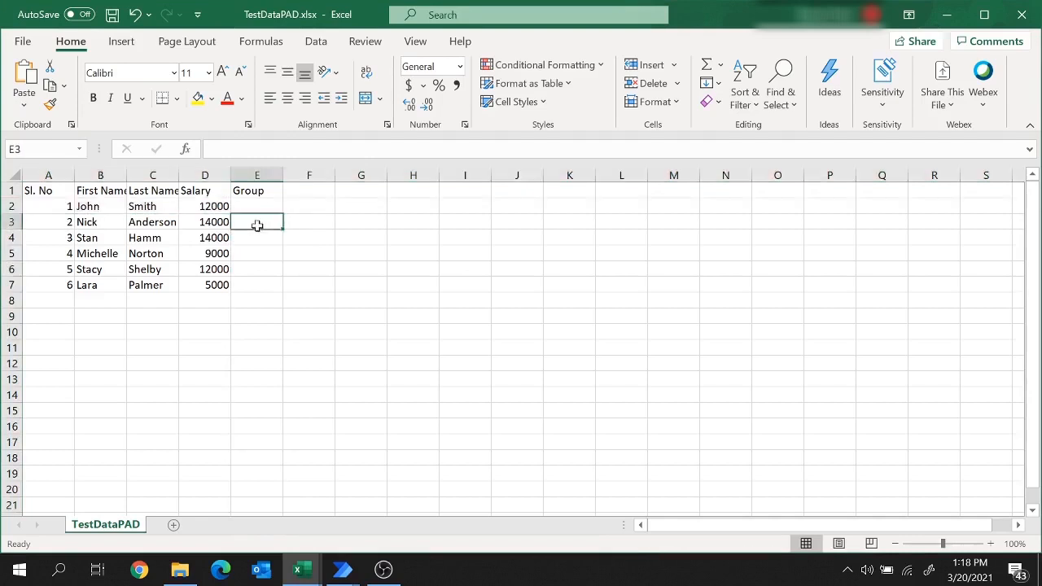
{"action": "left_click", "coordinate": [10, 221]}
{"action": "left_click", "coordinate": [252, 237]}
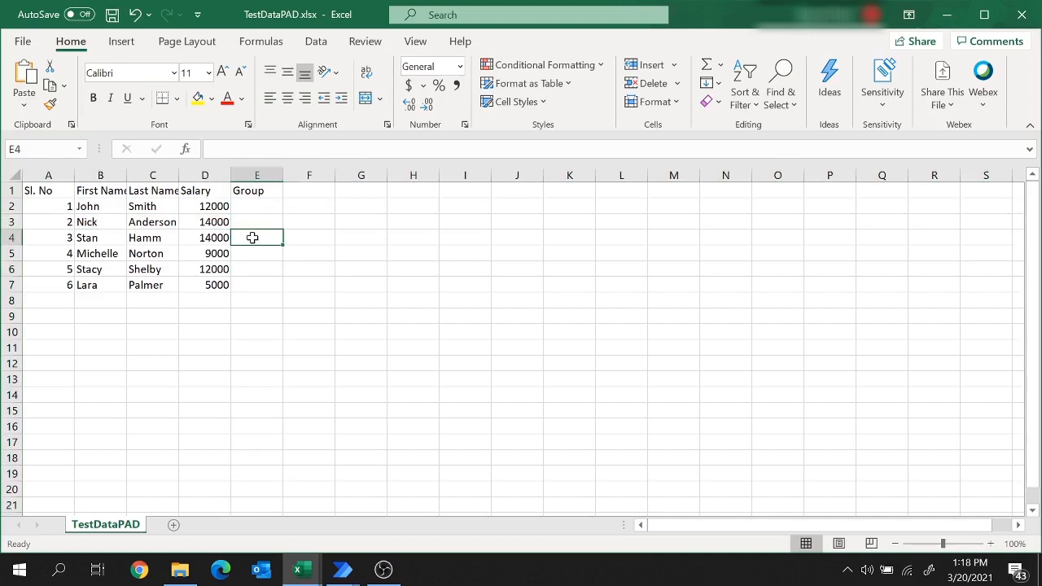
{"action": "left_click", "coordinate": [267, 172]}
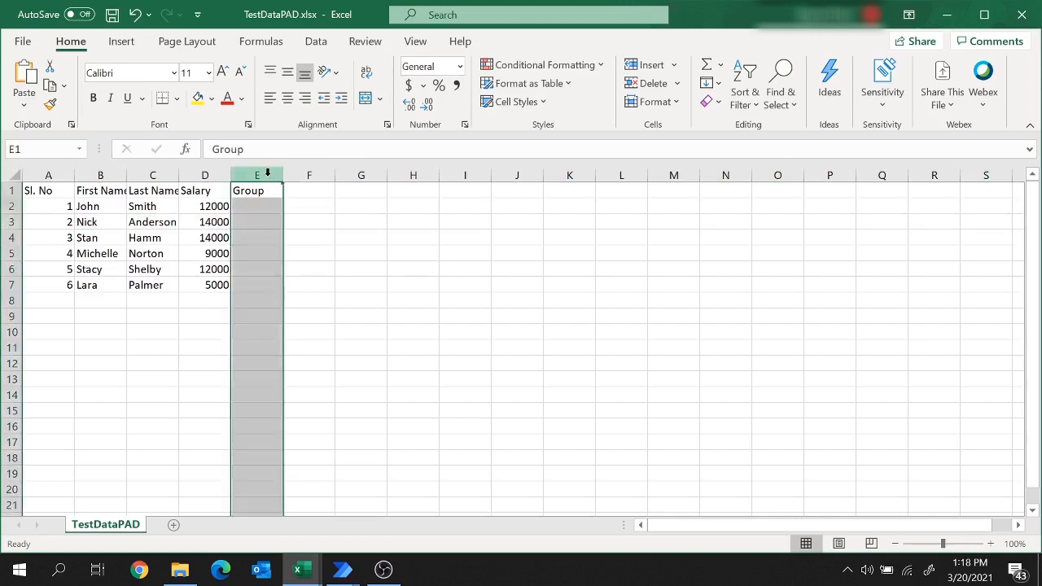
{"action": "left_click", "coordinate": [9, 205]}
{"action": "left_click", "coordinate": [9, 223]}
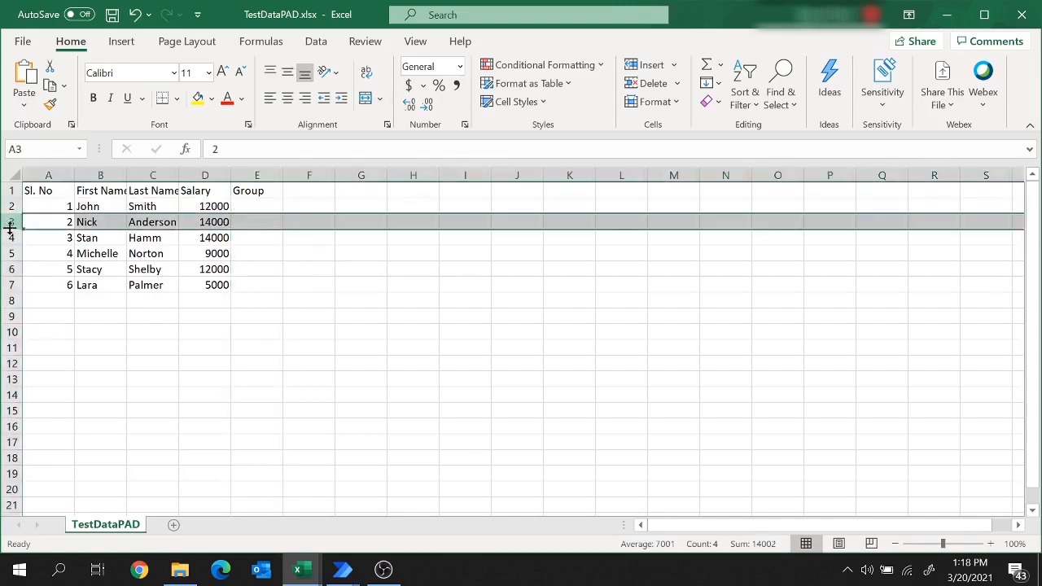
{"action": "left_click", "coordinate": [9, 238]}
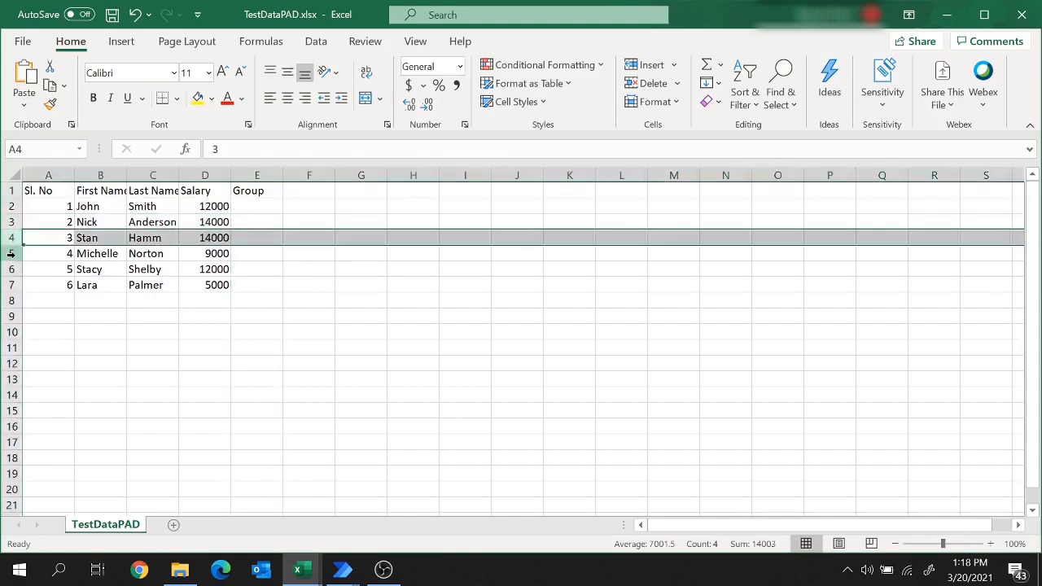
{"action": "left_click", "coordinate": [11, 254]}
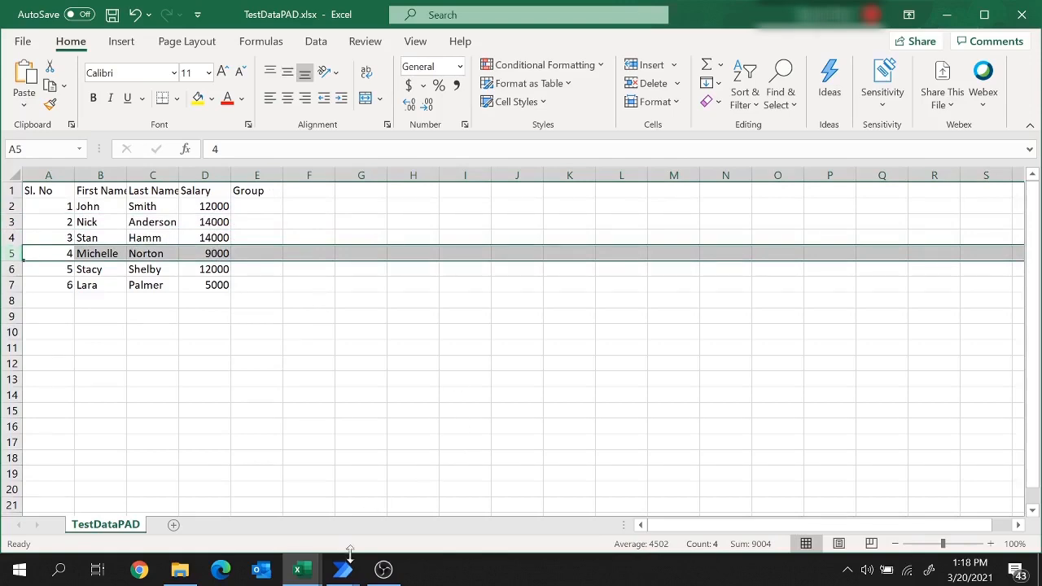
- Return to the WriteToExcel_2 flow, set the write action's Column to E and Row to 2, checking TestDataPAD.xlsx in between, and save the action
{"action": "mouse_move", "coordinate": [346, 567]}
{"action": "left_click", "coordinate": [388, 478]}
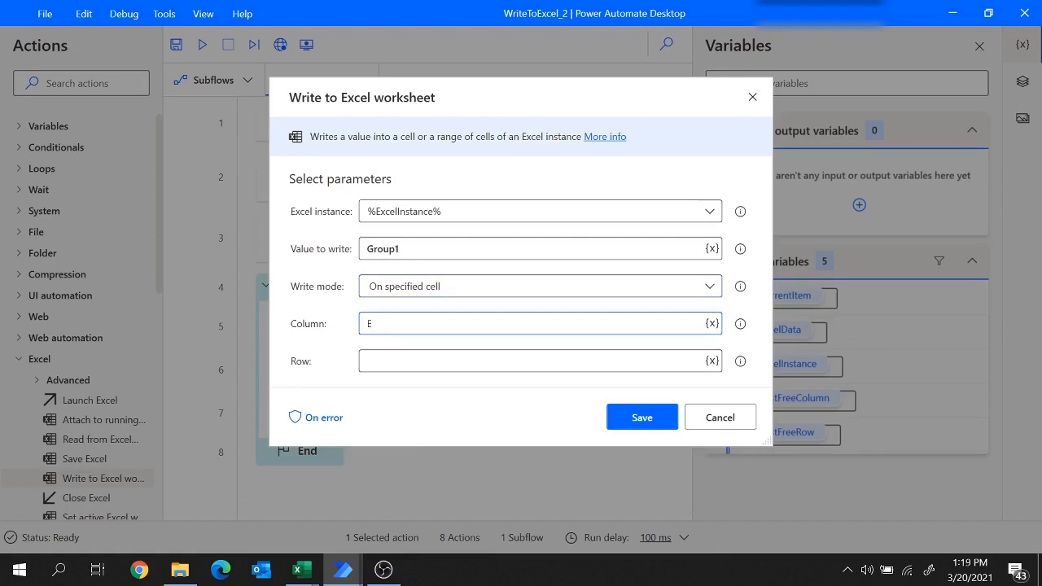
{"action": "mouse_move", "coordinate": [314, 568]}
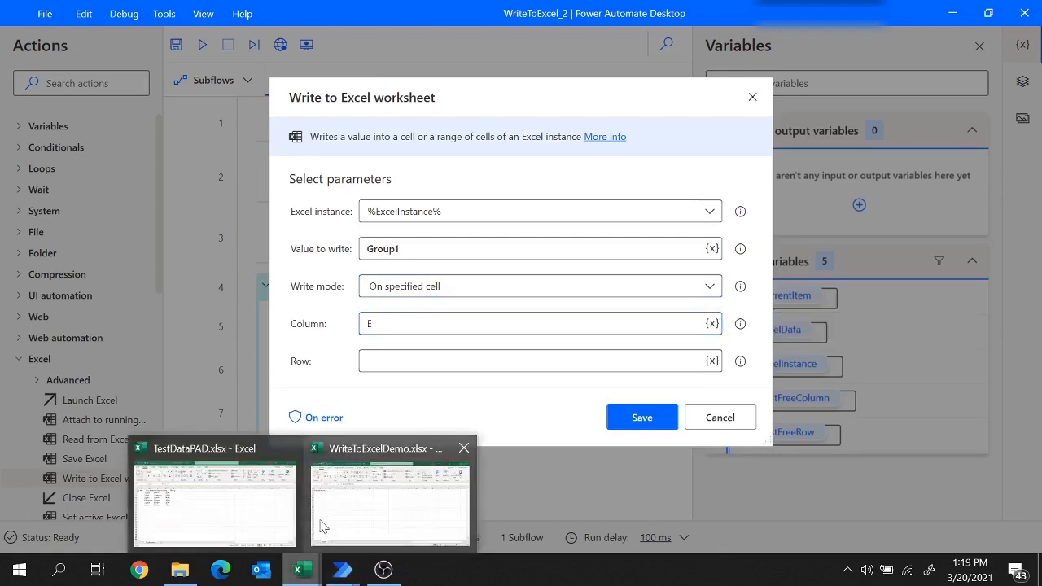
{"action": "left_click", "coordinate": [241, 521]}
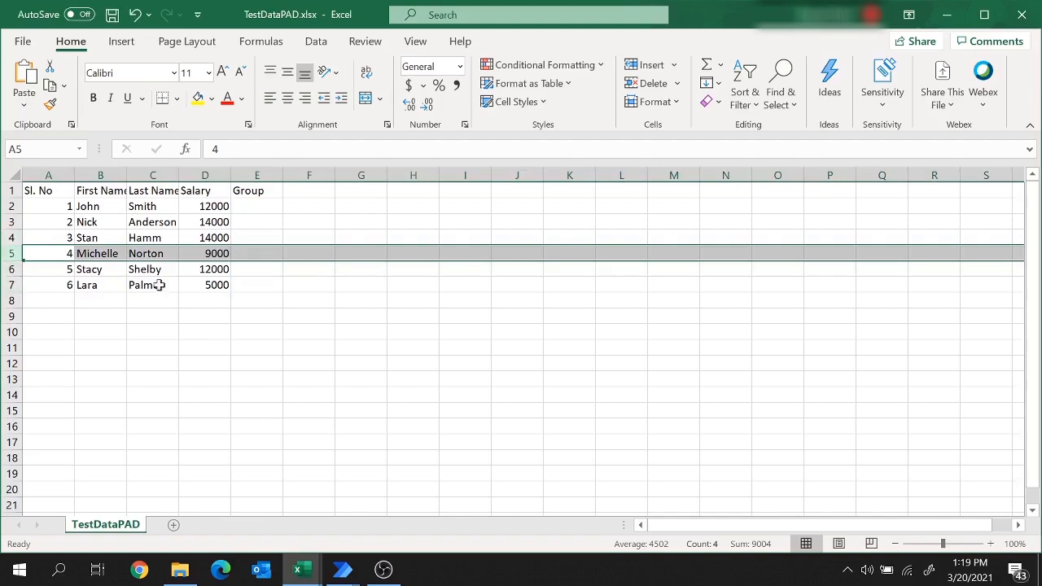
{"action": "left_click", "coordinate": [343, 569]}
{"action": "left_click", "coordinate": [432, 499]}
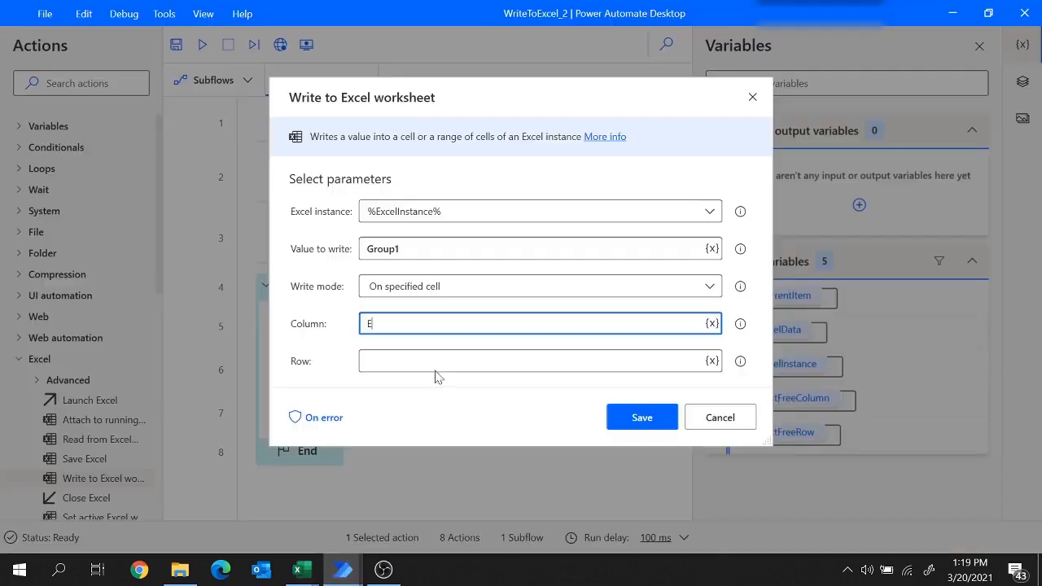
{"action": "left_click", "coordinate": [437, 366]}
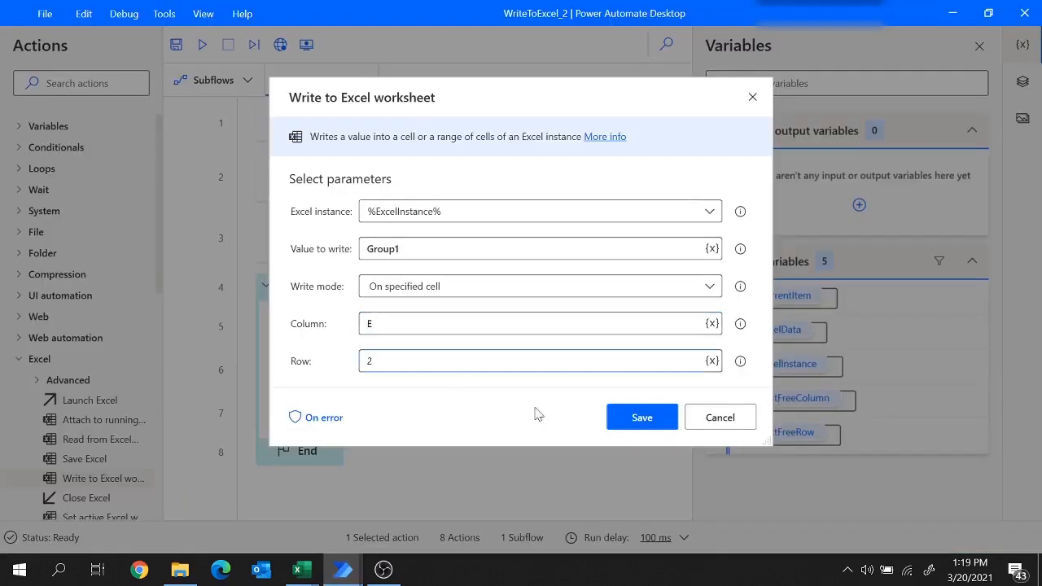
{"action": "left_click", "coordinate": [642, 417]}
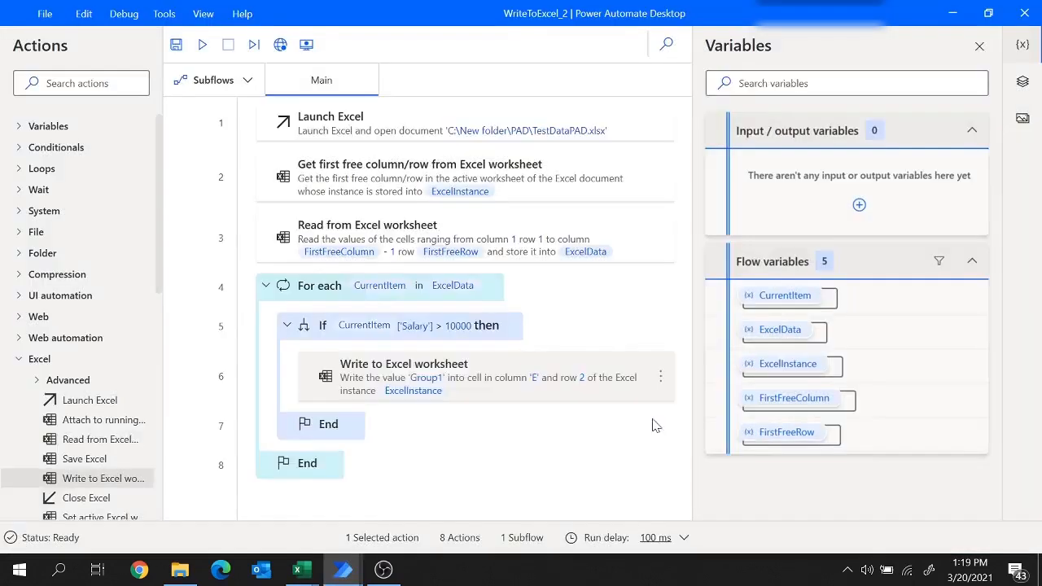
- Search the actions for SET and insert a Set variable action directly above the For each loop
{"action": "left_click", "coordinate": [73, 83]}
{"action": "type", "text": "S"}
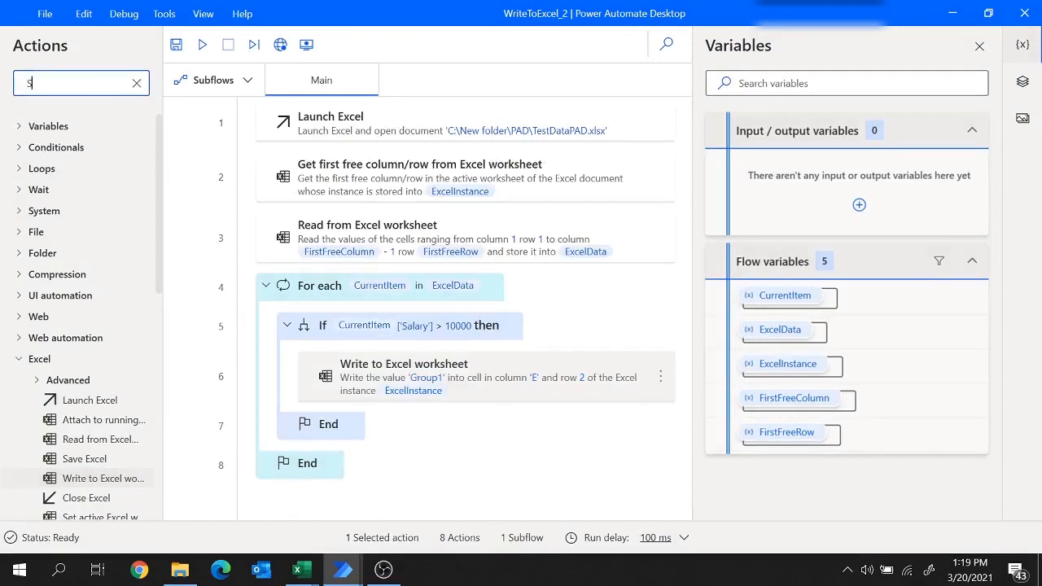
{"action": "type", "text": "ET"}
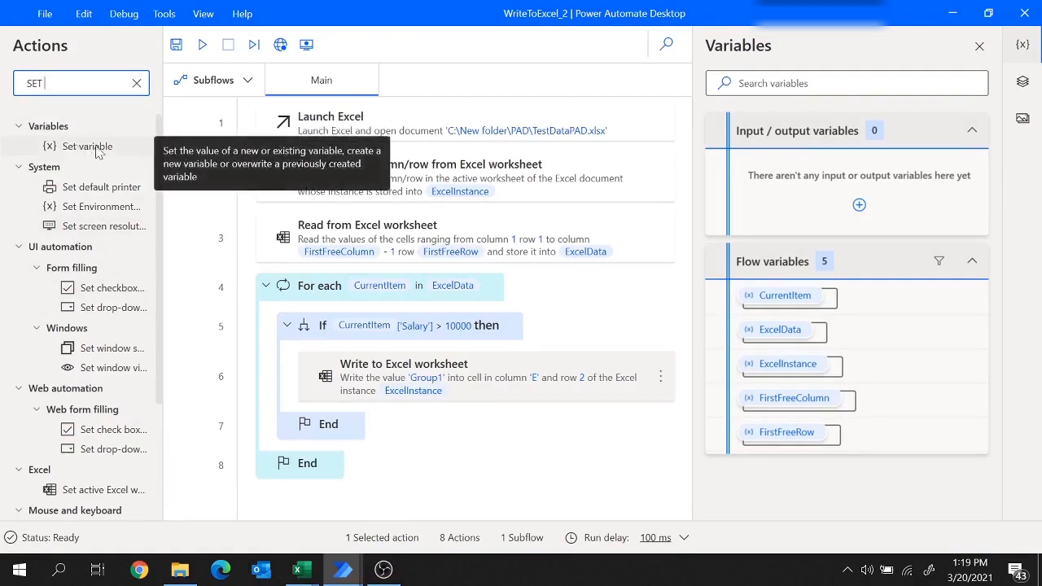
{"action": "left_click_drag", "start_coordinate": [92, 153], "coordinate": [319, 276]}
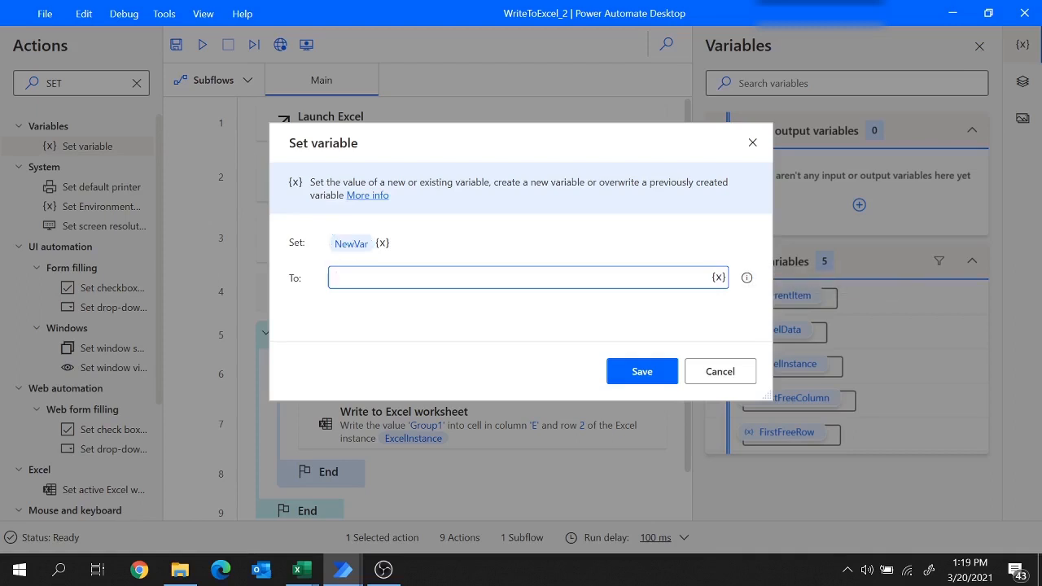
- Set NewVar to 2, check row 2 as the first data row in TestDataPAD.xlsx, and save the Set variable action
{"action": "mouse_move", "coordinate": [298, 570]}
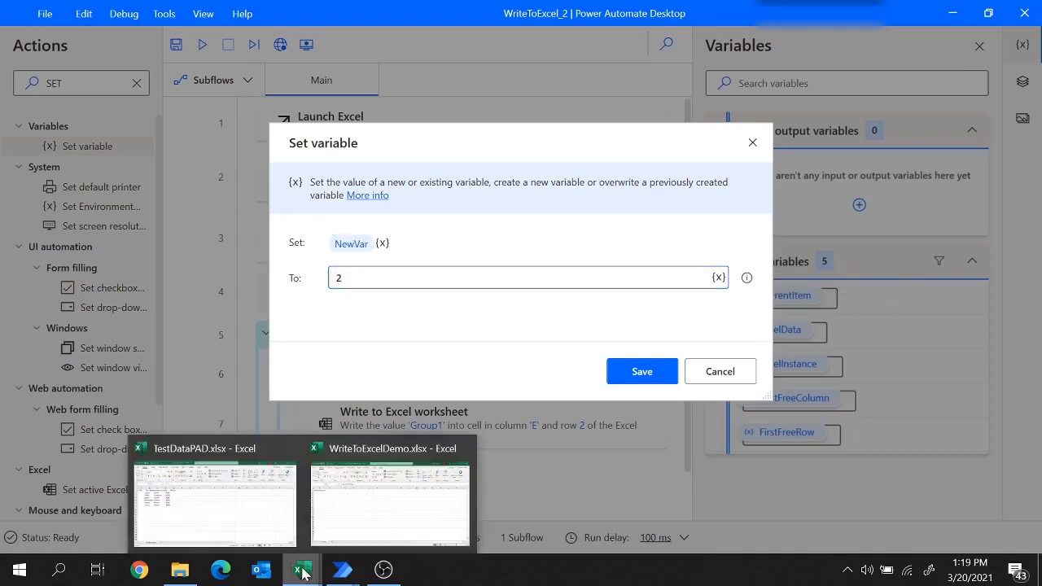
{"action": "left_click", "coordinate": [249, 499]}
{"action": "left_click", "coordinate": [12, 206]}
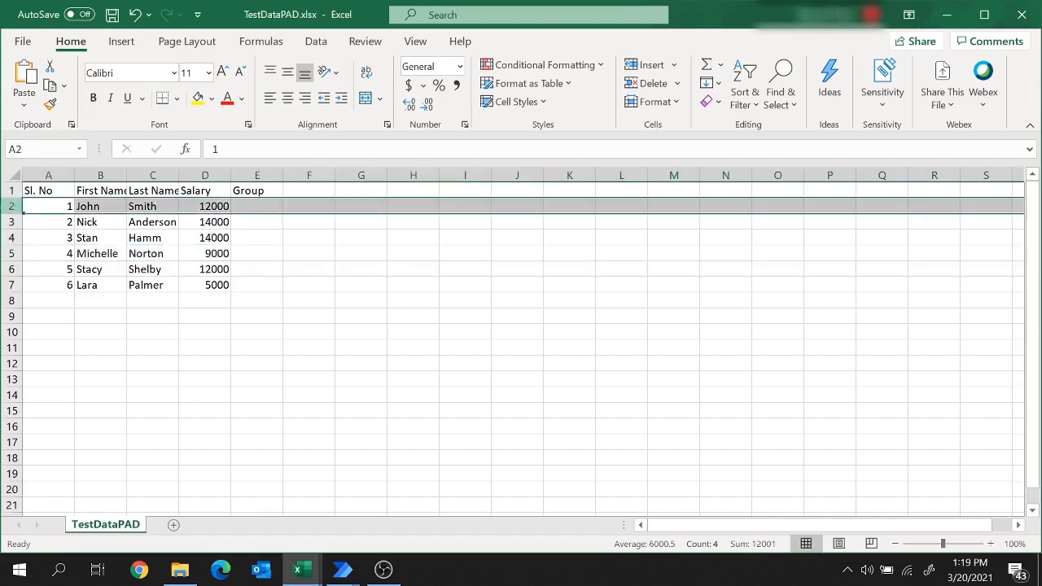
{"action": "mouse_move", "coordinate": [342, 570]}
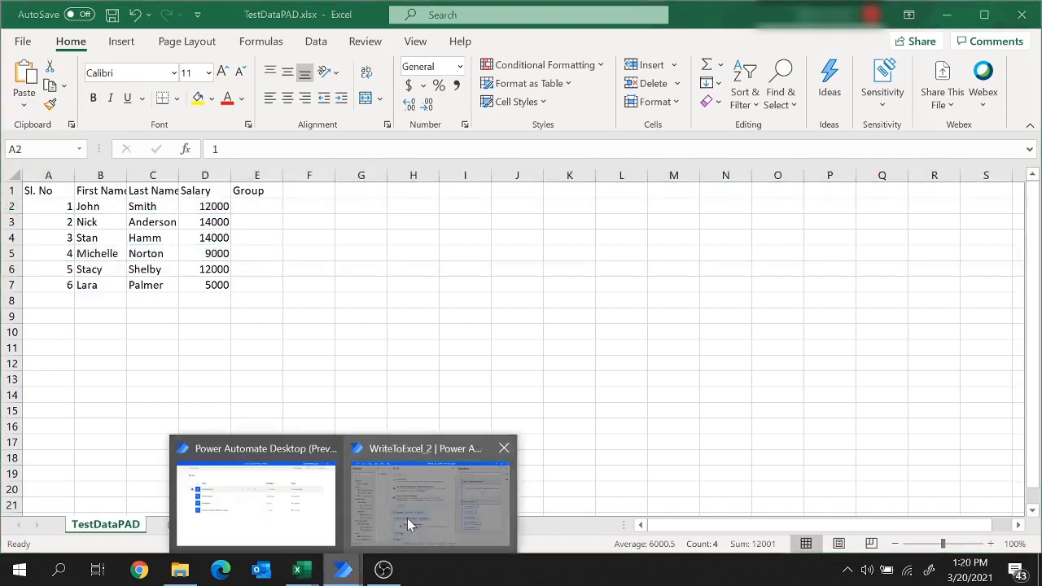
{"action": "left_click", "coordinate": [407, 518]}
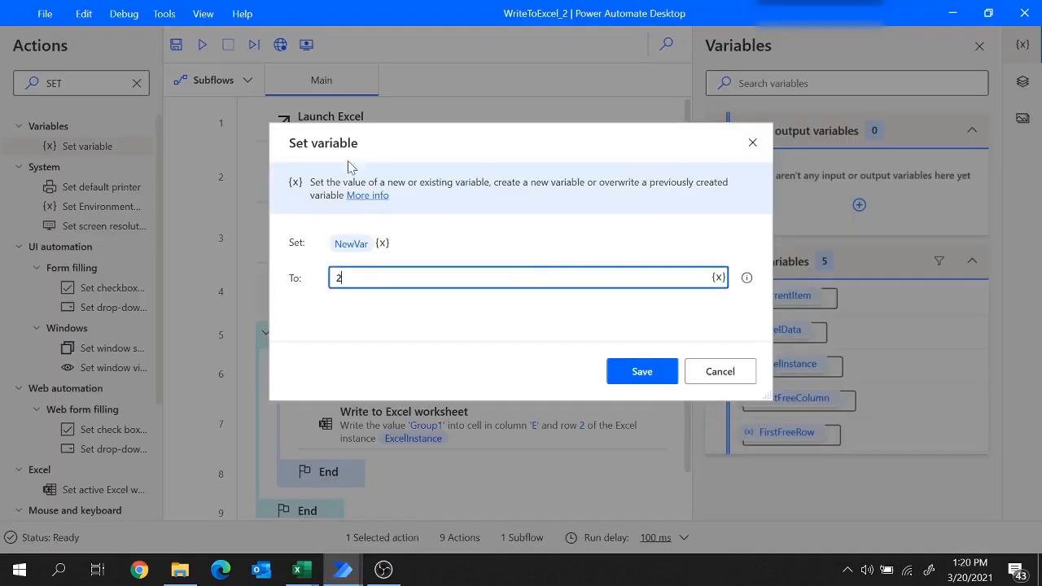
{"action": "left_click", "coordinate": [642, 372]}
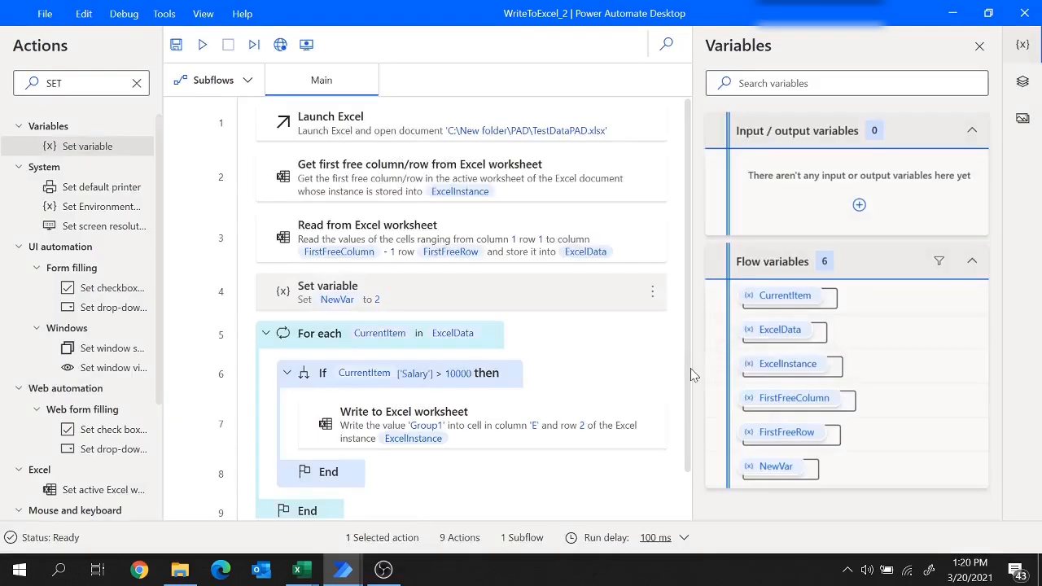
- Search the actions for vari and insert an Increase variable action inside the For each loop, after the If block's End
{"action": "scroll", "coordinate": [407, 350], "scroll_direction": "down", "scroll_amount": 1}
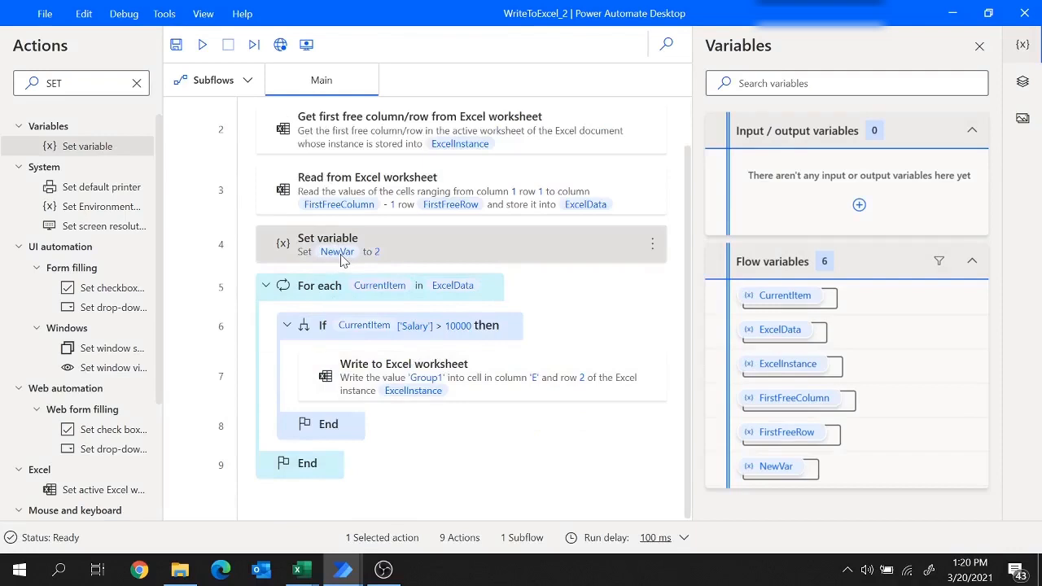
{"action": "left_click", "coordinate": [136, 83]}
{"action": "type", "text": "vari"}
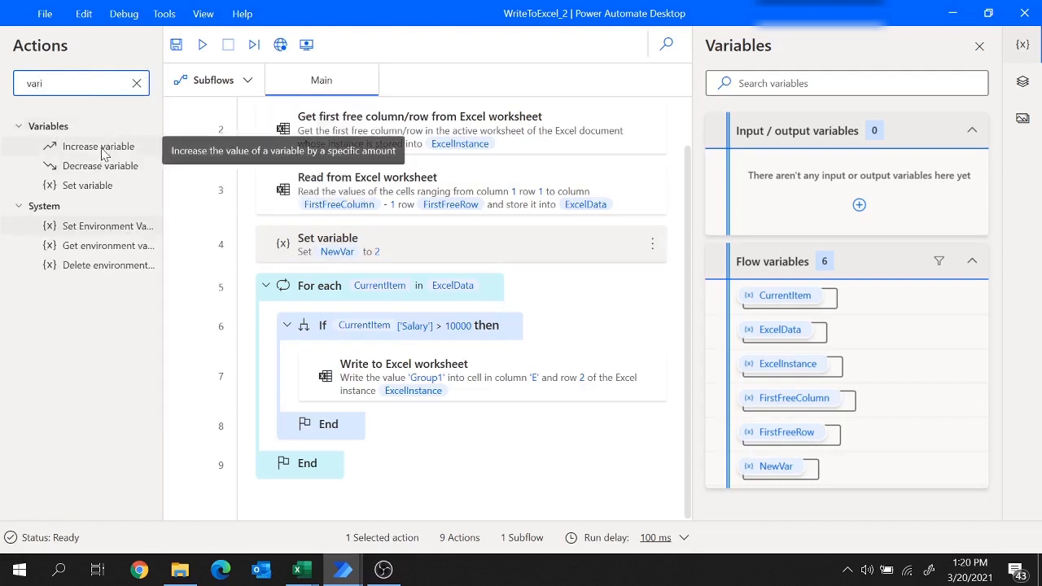
{"action": "left_click_drag", "start_coordinate": [106, 152], "coordinate": [326, 453]}
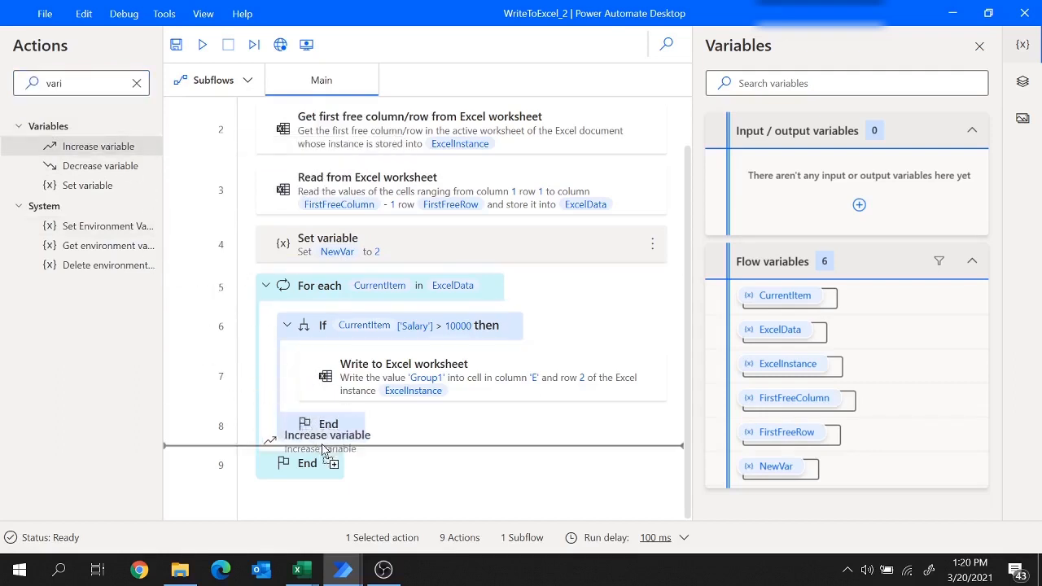
{"action": "left_click_drag", "start_coordinate": [323, 450], "coordinate": [322, 444]}
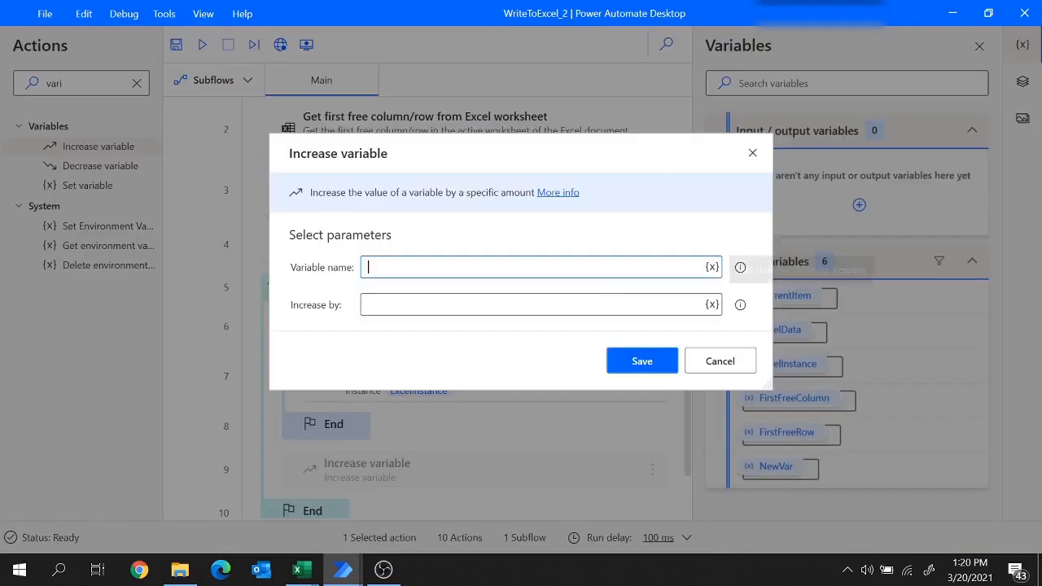
- Configure the Increase variable action to increase %NewVar% by 1, and save it
{"action": "left_click", "coordinate": [712, 267]}
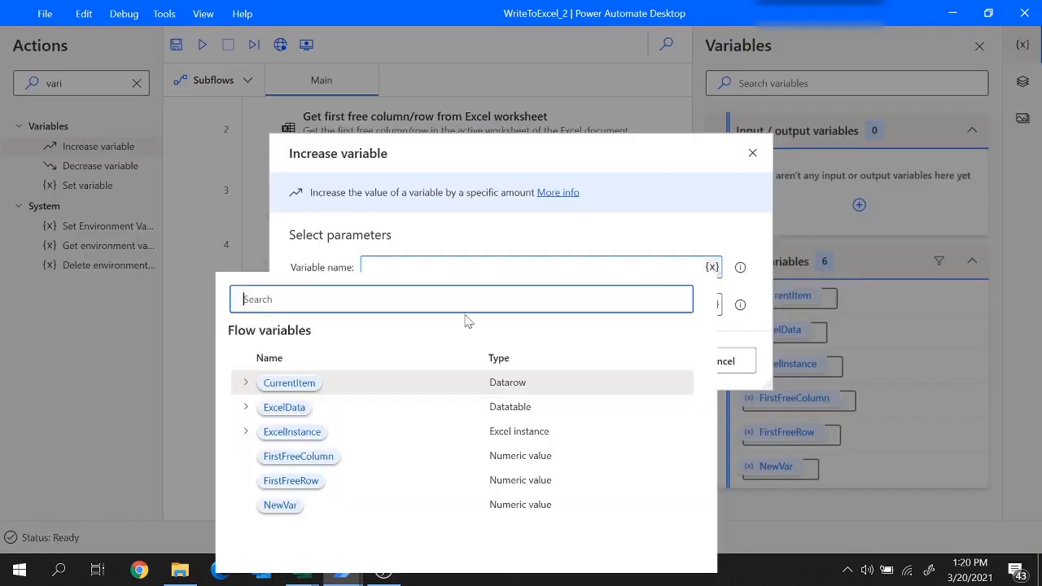
{"action": "left_click", "coordinate": [280, 505]}
{"action": "key", "text": "Tab"}
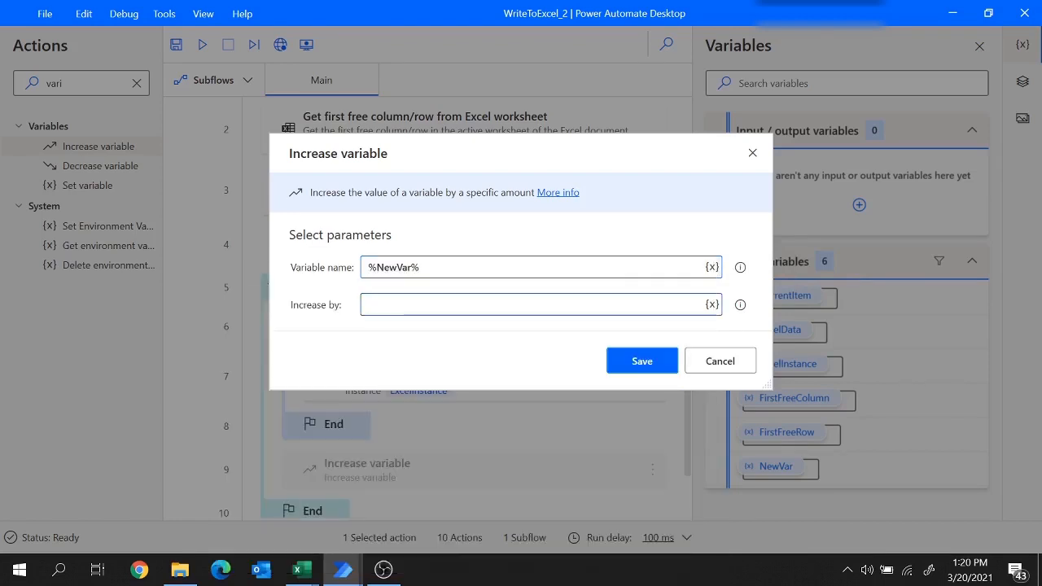
{"action": "type", "text": "1"}
{"action": "left_click", "coordinate": [626, 360]}
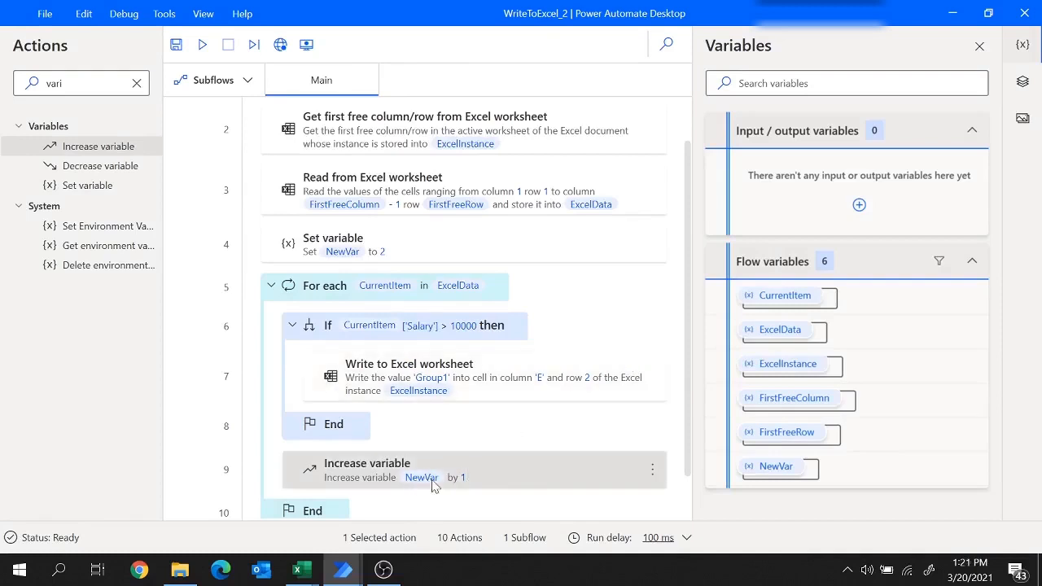
- Set the row of the Write to Excel worksheet action that writes Group1 to %NewVar%, and save the action
{"action": "double_click", "coordinate": [405, 389]}
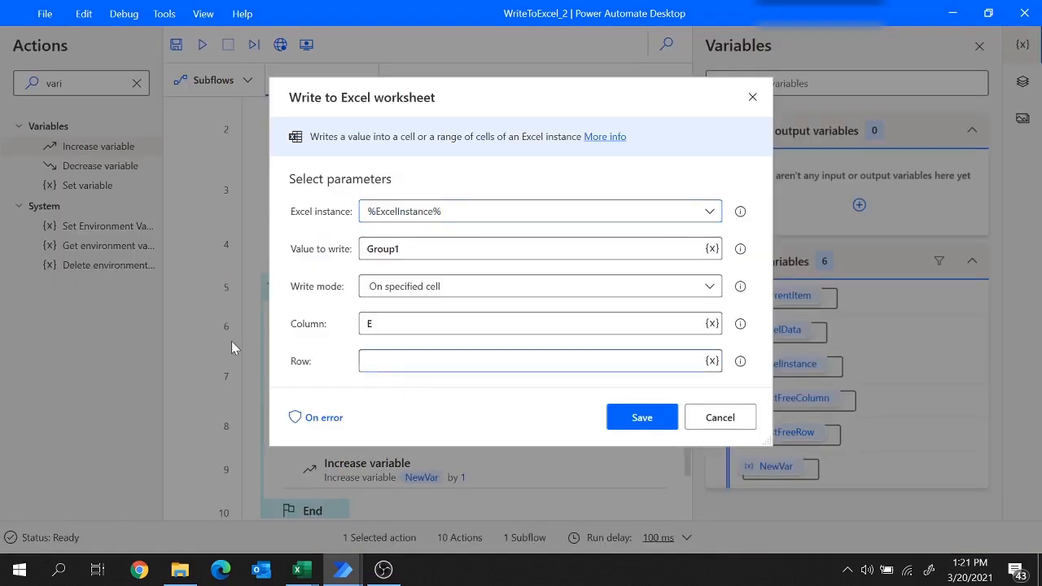
{"action": "left_click", "coordinate": [712, 361]}
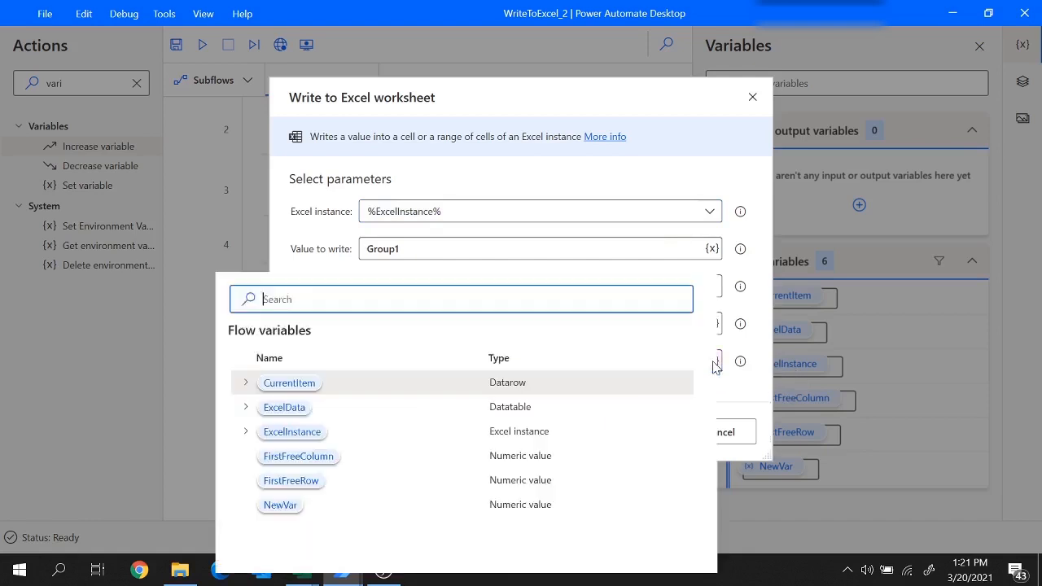
{"action": "left_click_drag", "start_coordinate": [285, 409], "coordinate": [294, 419]}
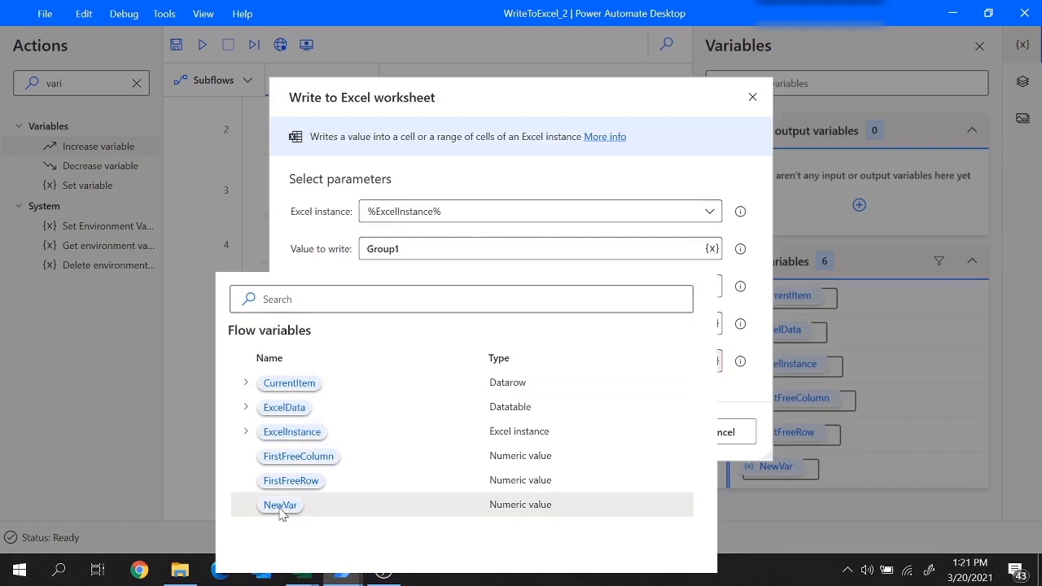
{"action": "left_click", "coordinate": [280, 505]}
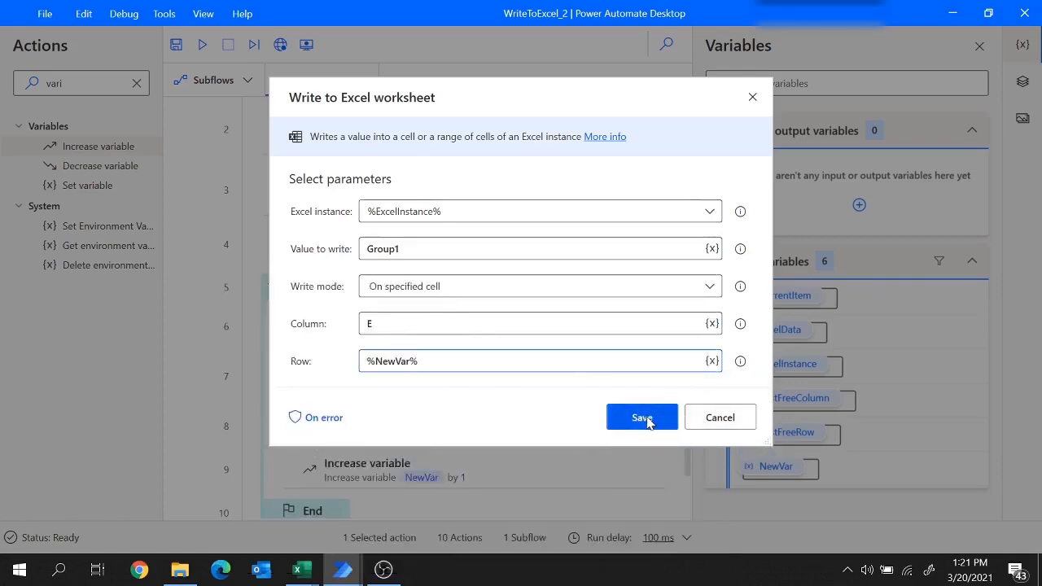
{"action": "left_click", "coordinate": [643, 419]}
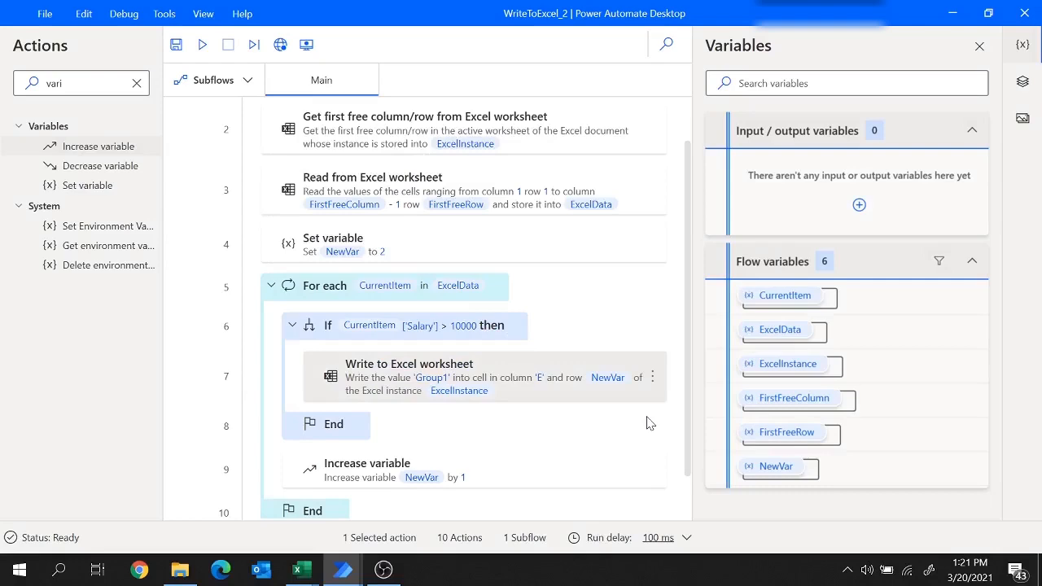
- Switch to TestDataPAD.xlsx in Excel and examine the Salary values and the Group cells in rows 3 to 7
{"action": "mouse_move", "coordinate": [301, 574]}
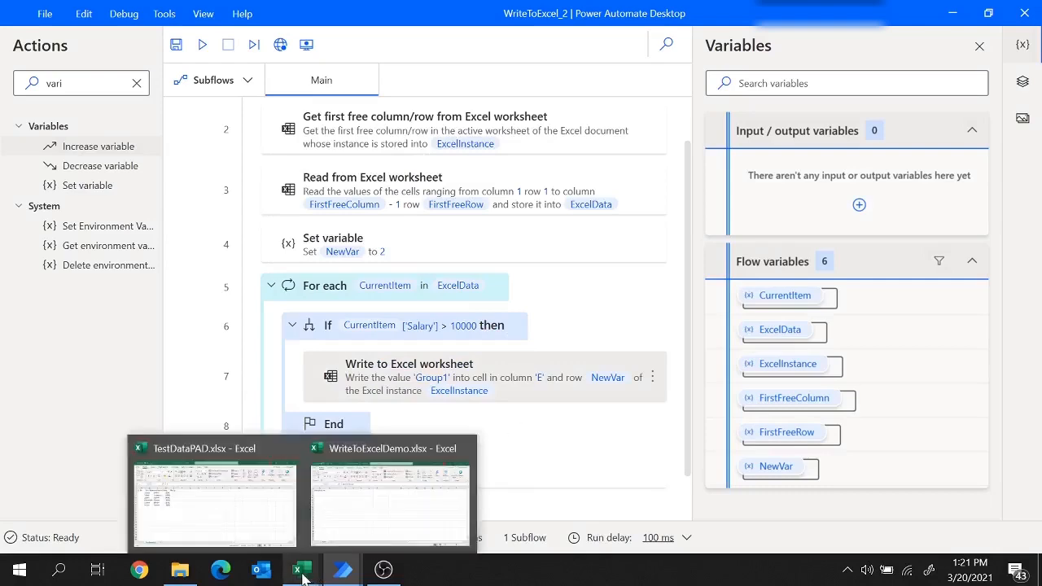
{"action": "left_click", "coordinate": [215, 500]}
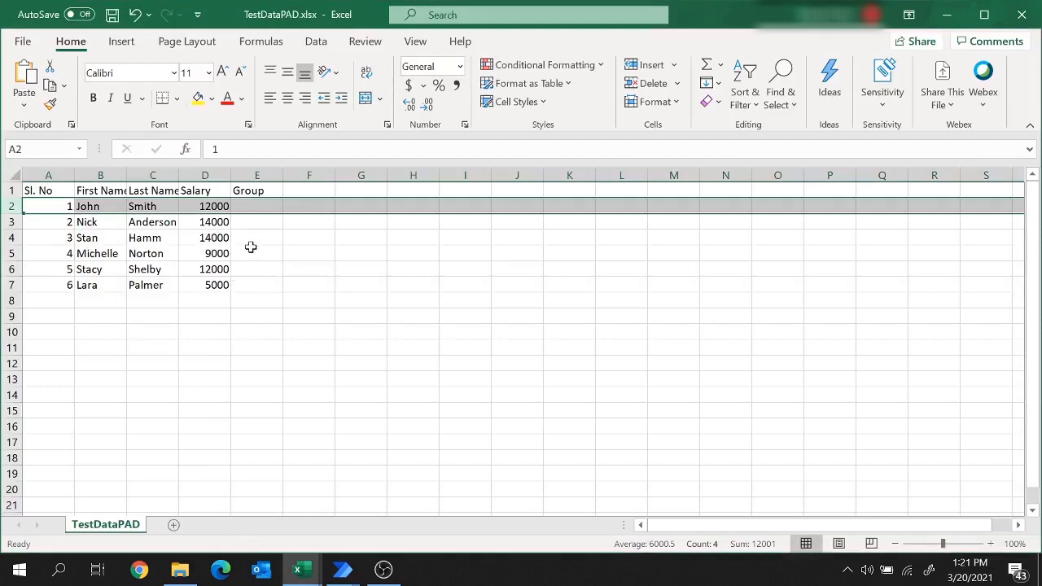
{"action": "left_click", "coordinate": [258, 221]}
{"action": "left_click", "coordinate": [261, 233]}
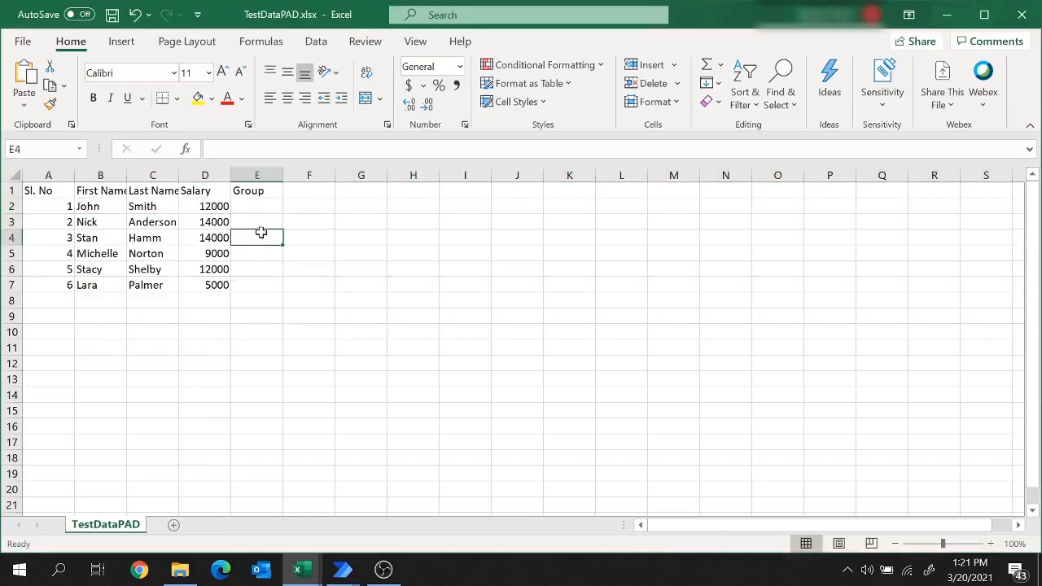
{"action": "left_click", "coordinate": [216, 254]}
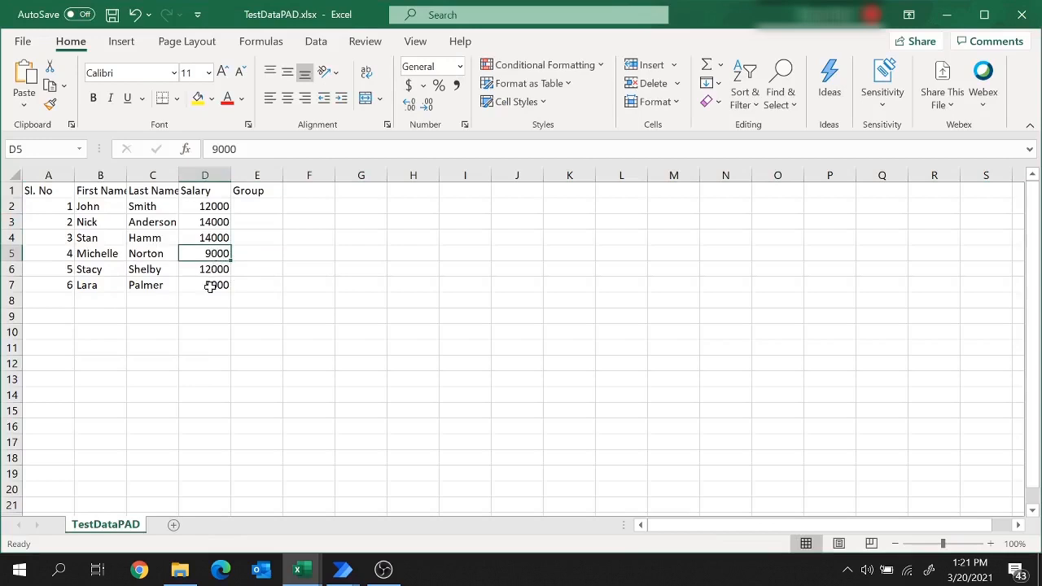
{"action": "left_click", "coordinate": [210, 286]}
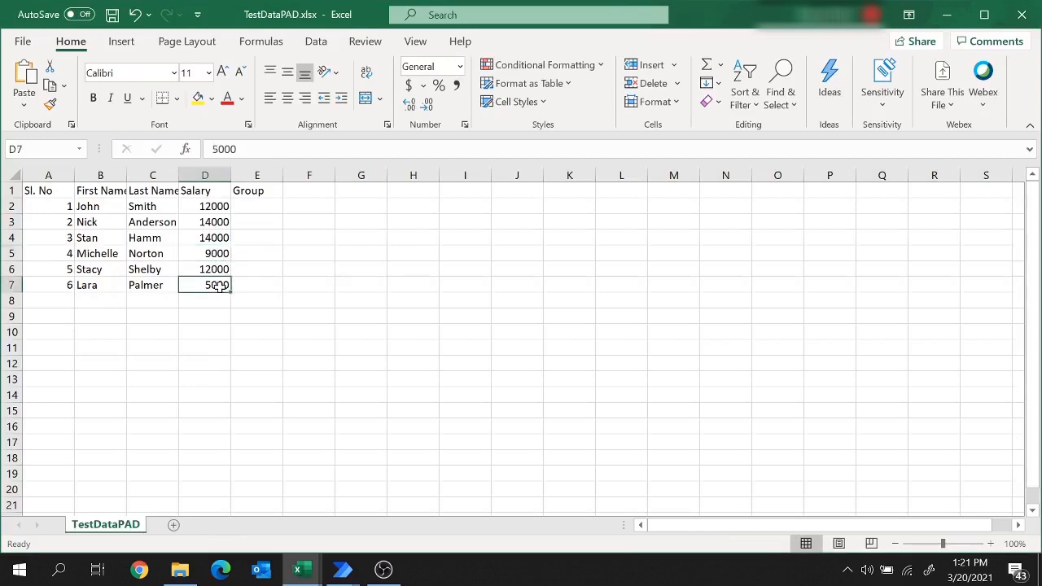
{"action": "left_click", "coordinate": [259, 287]}
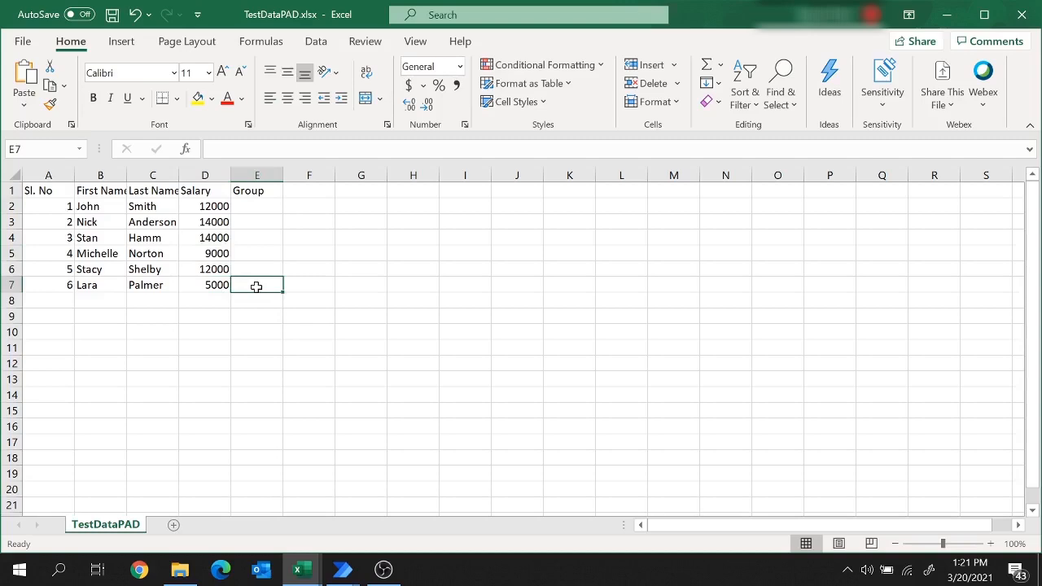
- Switch back to the WriteToExcel_2 flow, search the actions for else, and insert an Else if action before the If block's End
{"action": "mouse_move", "coordinate": [342, 569]}
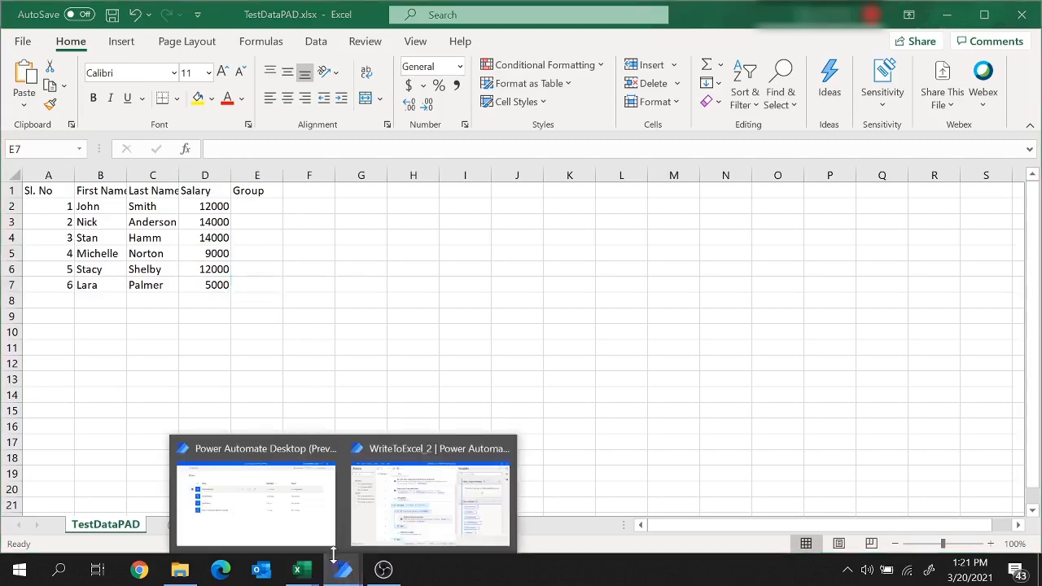
{"action": "left_click", "coordinate": [415, 487]}
{"action": "double_click", "coordinate": [42, 83]}
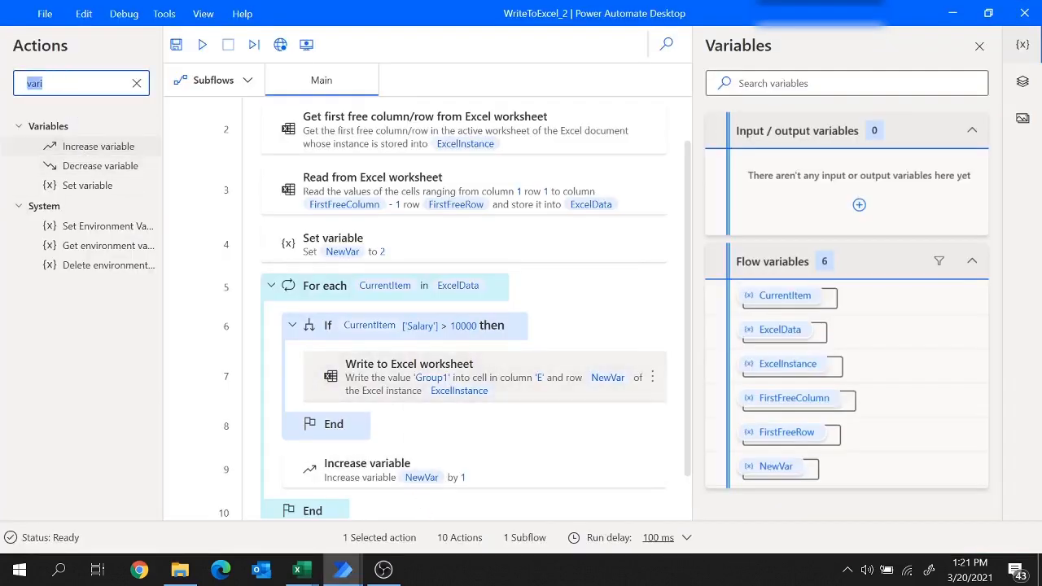
{"action": "type", "text": "else"}
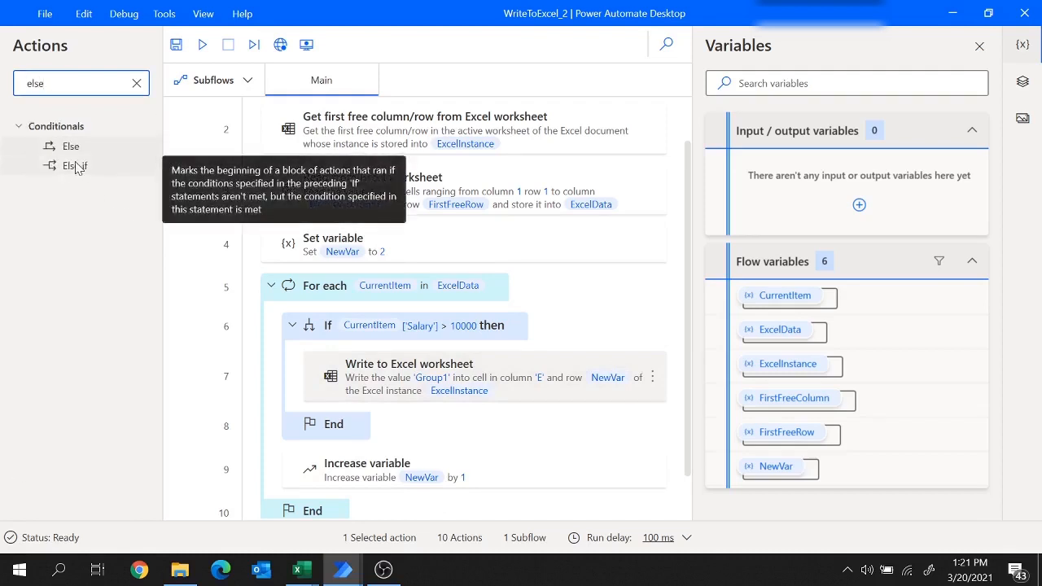
{"action": "left_click_drag", "start_coordinate": [78, 167], "coordinate": [358, 421]}
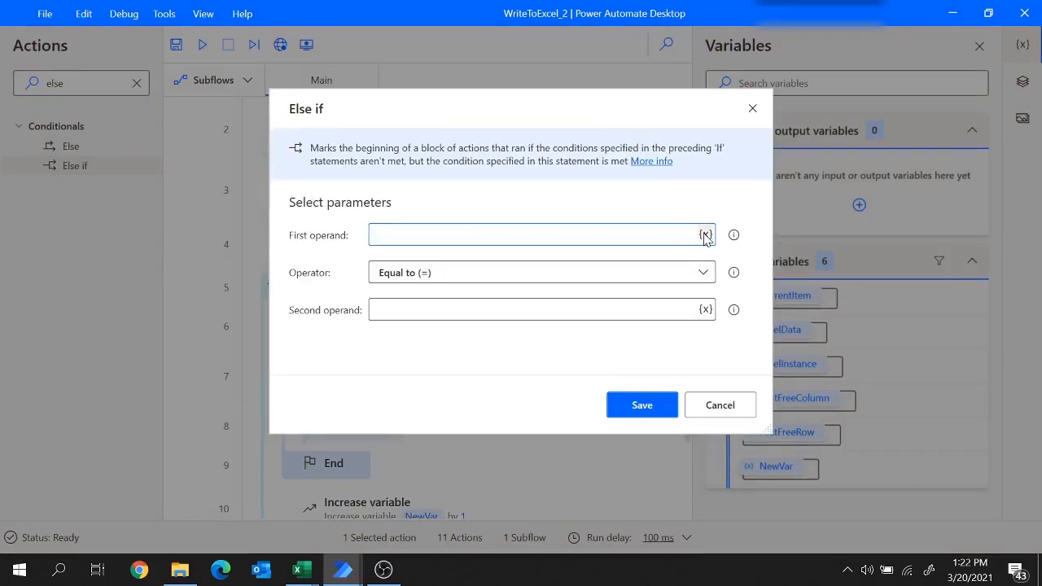
- Set the Else if first operand to %CurrentItem['Salary']%, copying the Salary header text from cell D1 of TestDataPAD.xlsx
{"action": "left_click", "coordinate": [705, 236]}
{"action": "left_click", "coordinate": [283, 363]}
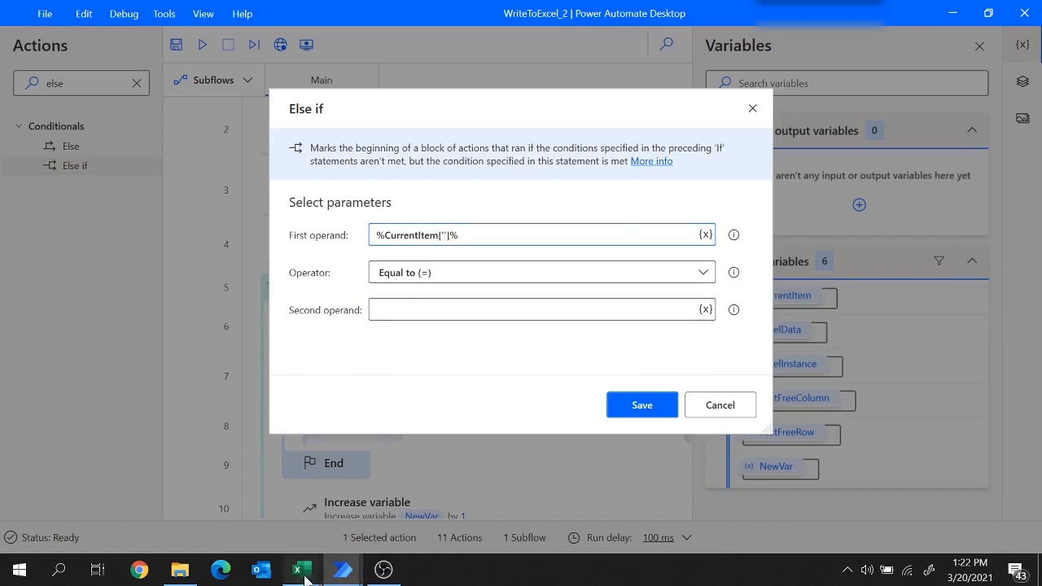
{"action": "mouse_move", "coordinate": [297, 569]}
{"action": "left_click", "coordinate": [254, 523]}
{"action": "left_click", "coordinate": [214, 191]}
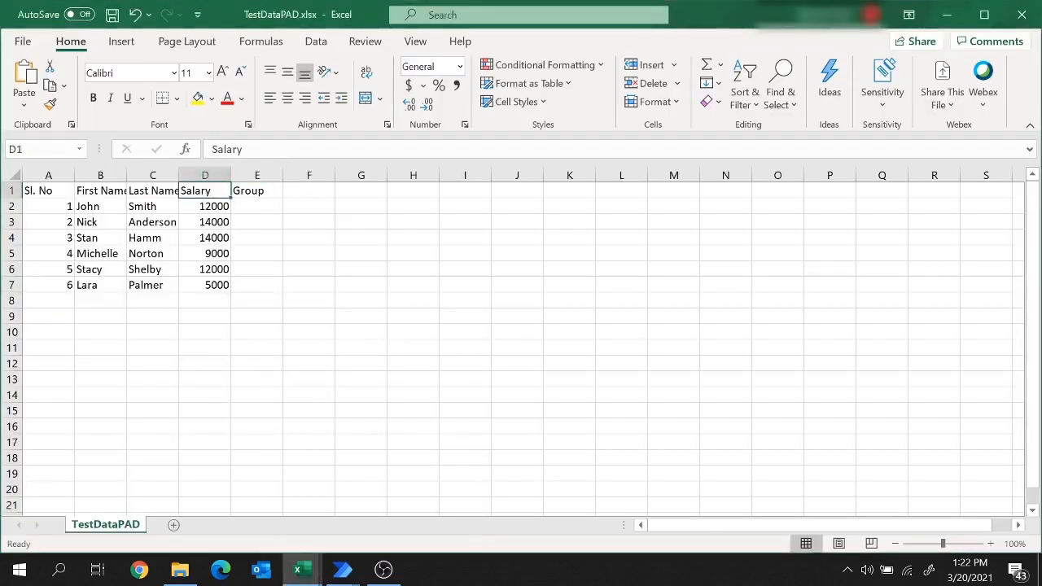
{"action": "double_click", "coordinate": [226, 149]}
{"action": "key", "text": "ctrl+c"}
{"action": "mouse_move", "coordinate": [344, 569]}
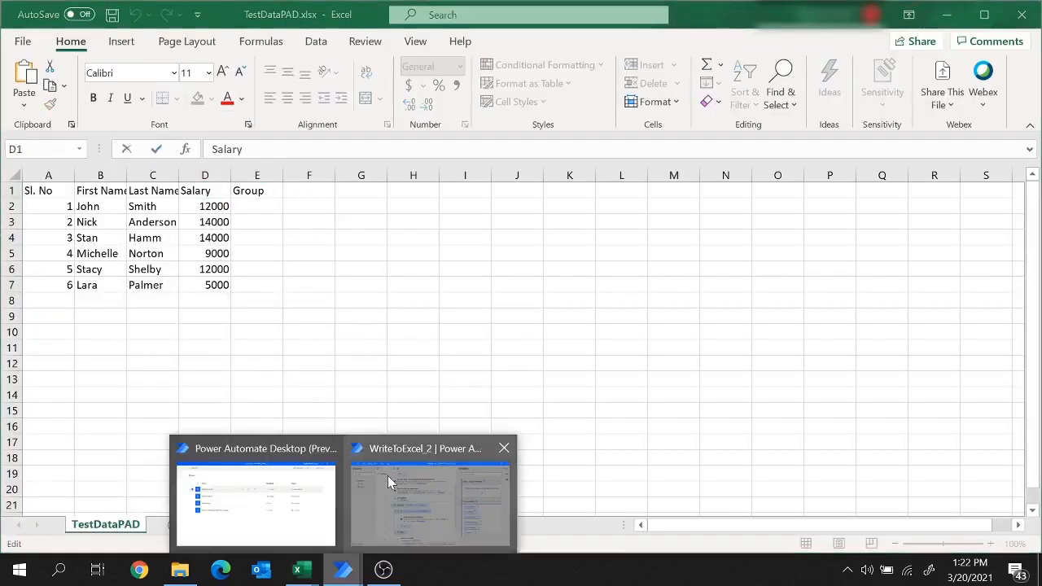
{"action": "left_click", "coordinate": [388, 475]}
{"action": "key", "text": "ctrl+v"}
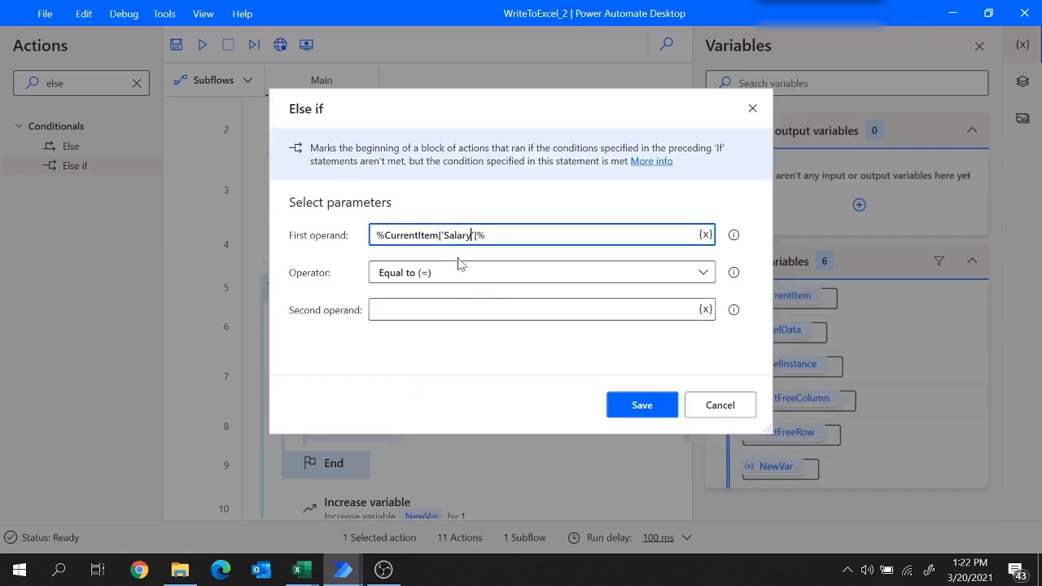
- Set the Else if operator to Less than or equal to (<=) with second operand 10000, and save the action
{"action": "left_click", "coordinate": [500, 275]}
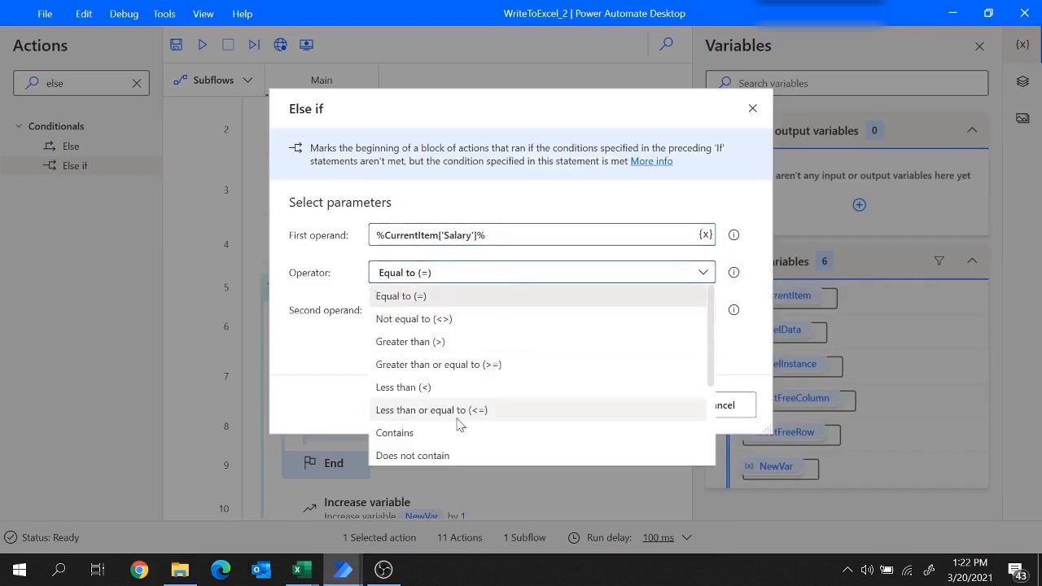
{"action": "left_click", "coordinate": [431, 411]}
{"action": "left_click", "coordinate": [443, 313]}
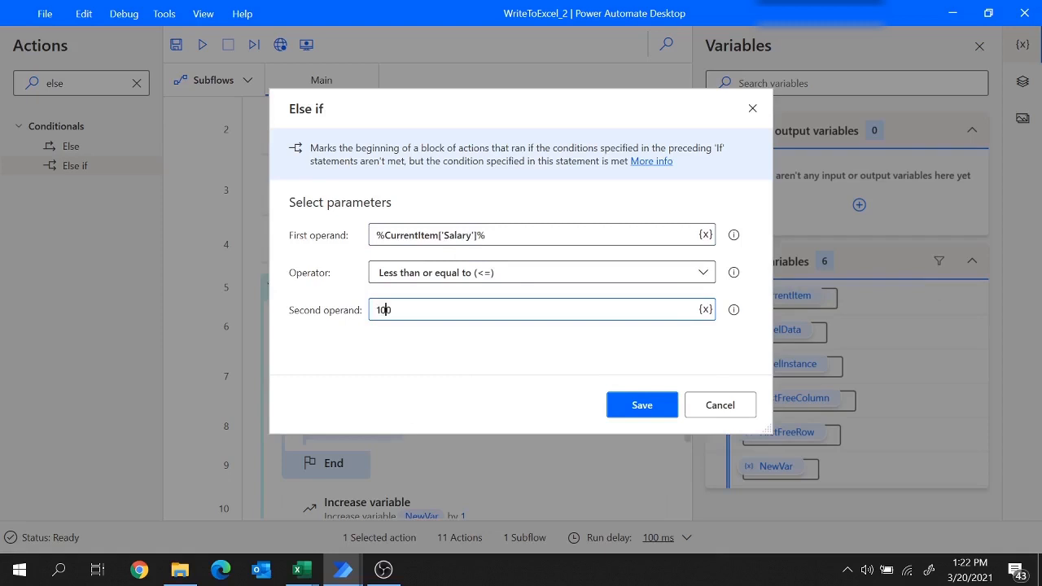
{"action": "type", "text": "10000"}
{"action": "left_click", "coordinate": [642, 404]}
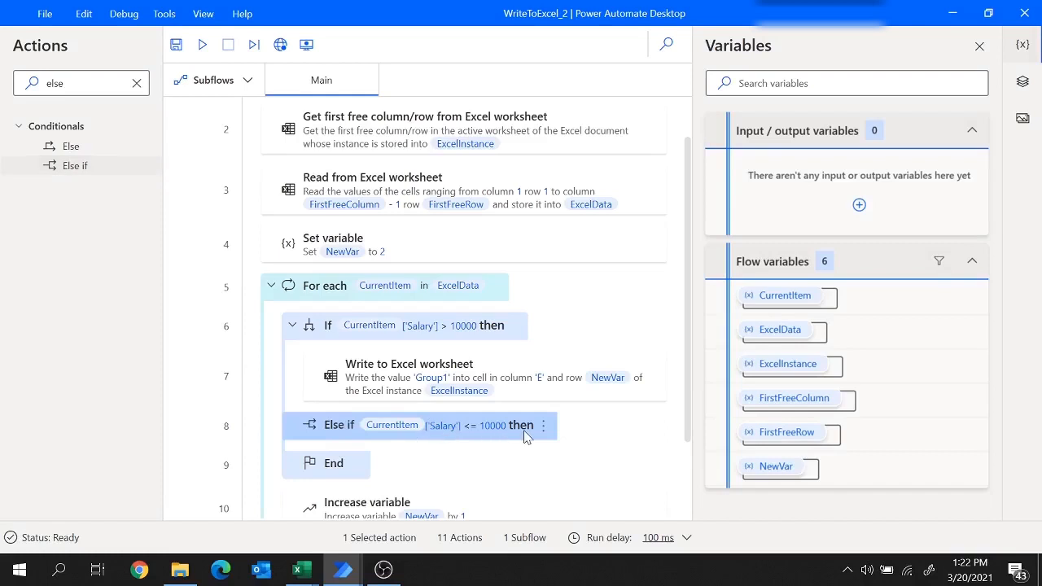
- Clear the action search and insert a Write to Excel worksheet action from the Excel group inside the Else if branch
{"action": "left_click", "coordinate": [137, 83]}
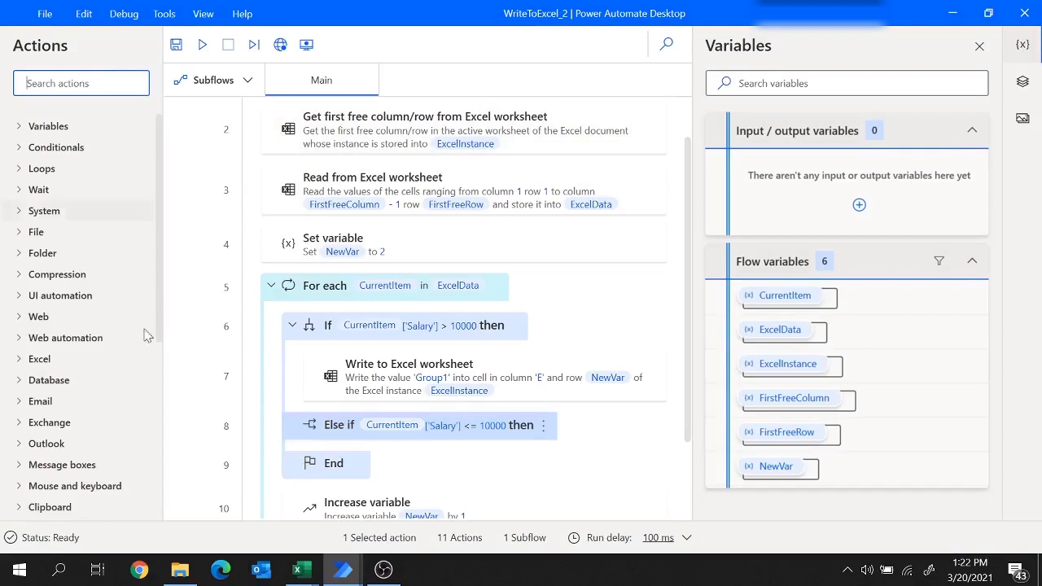
{"action": "left_click", "coordinate": [22, 359]}
{"action": "left_click_drag", "start_coordinate": [89, 478], "coordinate": [374, 444]}
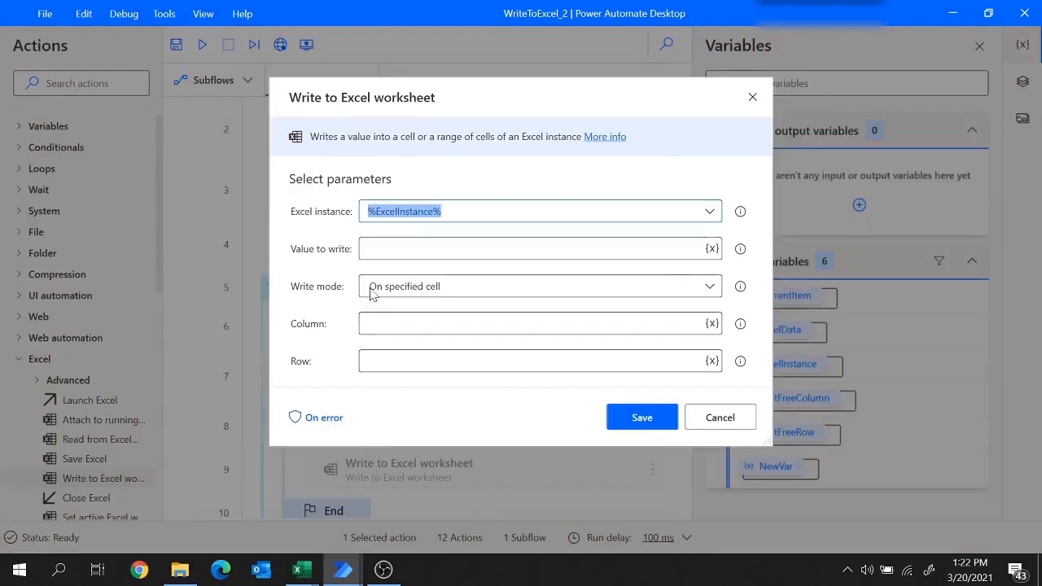
- Configure the new Write to Excel worksheet action to write Group2 on a specified cell in column E, row %NewVar%
{"action": "left_click", "coordinate": [374, 248]}
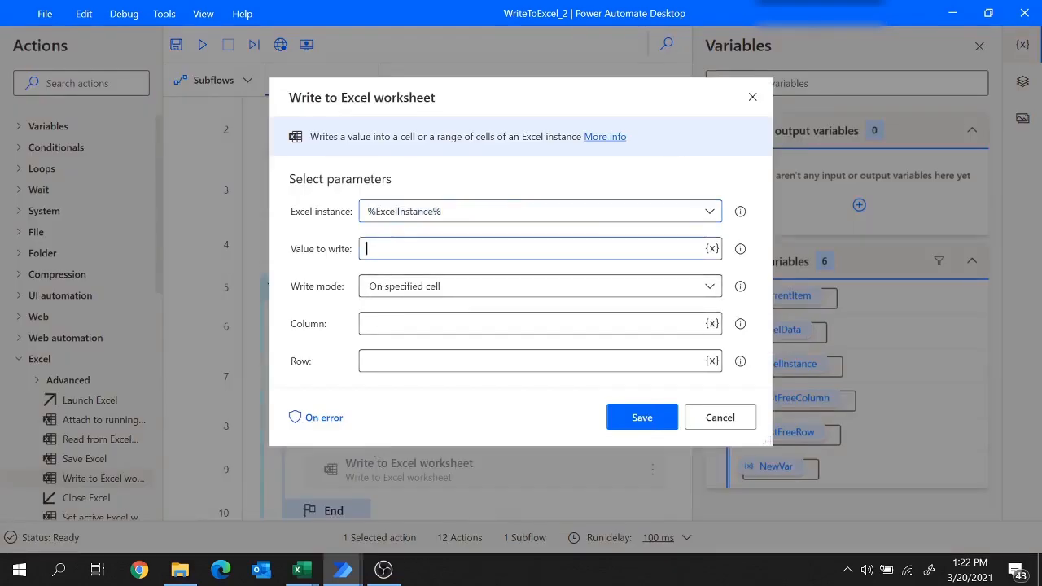
{"action": "type", "text": "Group2"}
{"action": "left_click", "coordinate": [445, 287]}
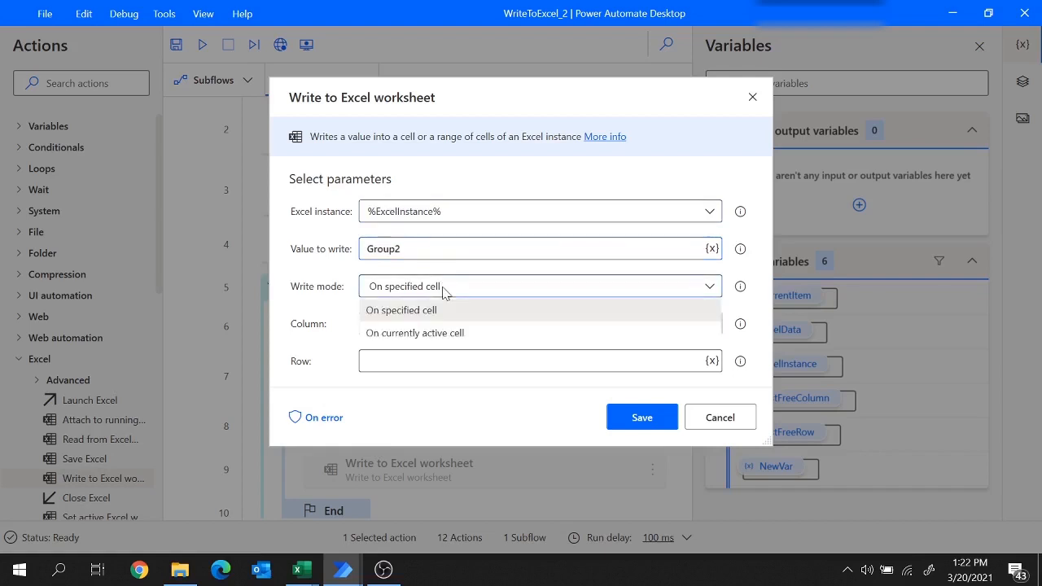
{"action": "left_click", "coordinate": [432, 311]}
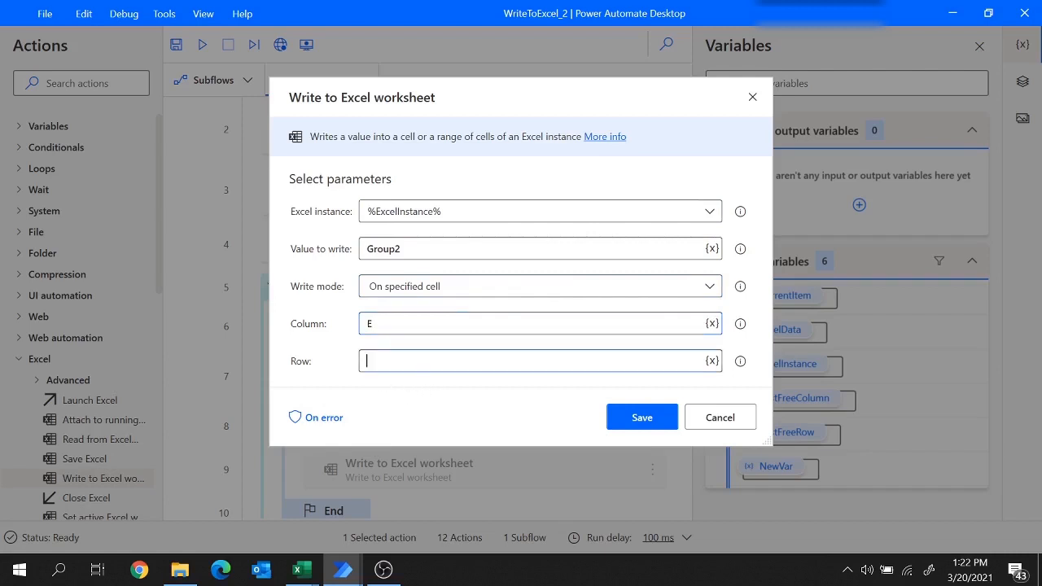
{"action": "left_click", "coordinate": [713, 361]}
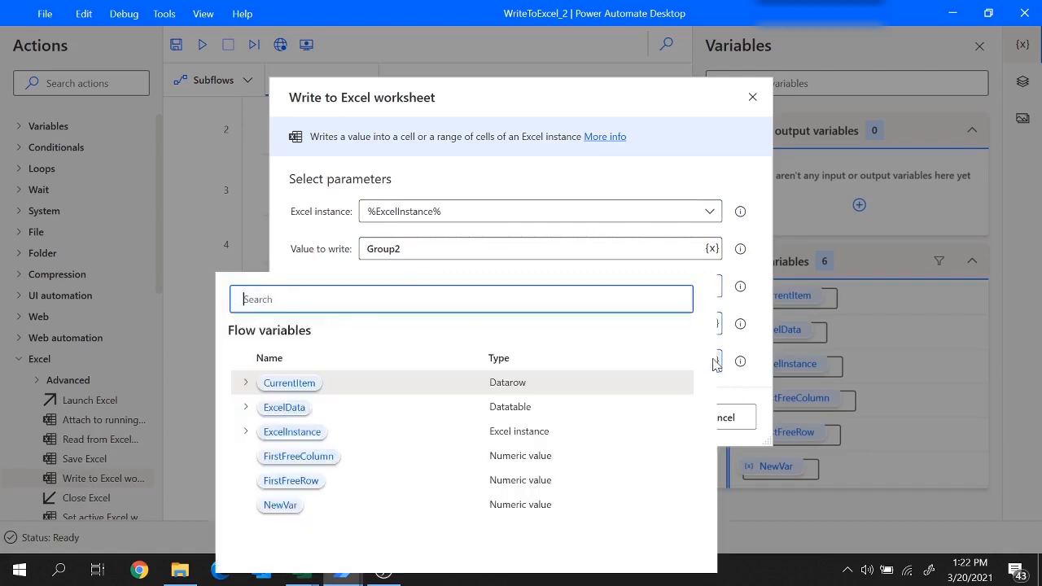
{"action": "left_click", "coordinate": [280, 506]}
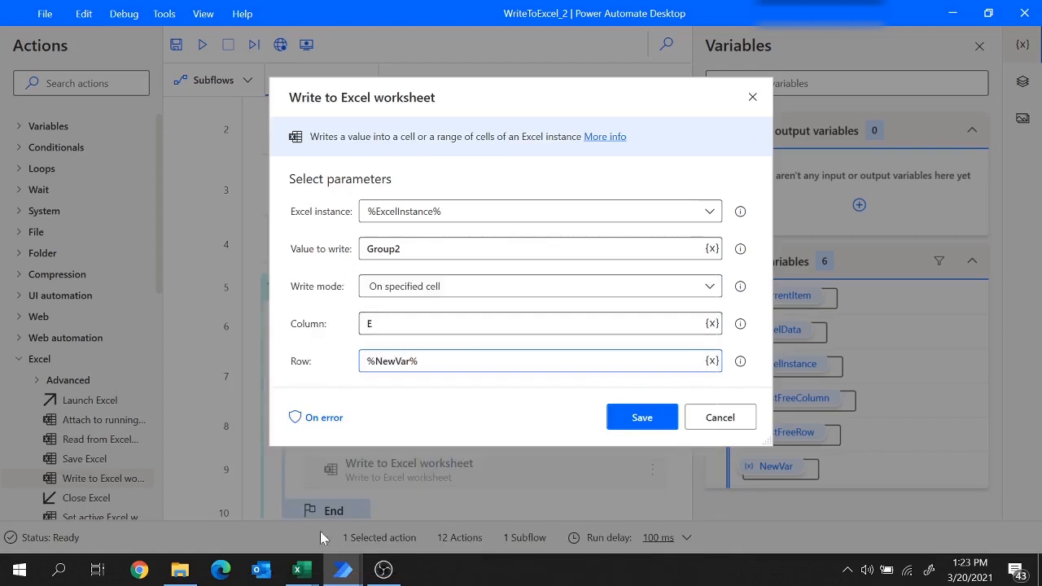
- Check column E and rows 3 and 4 in TestDataPAD.xlsx as write targets, and save the Group2 Write to Excel worksheet action in the flow
{"action": "mouse_move", "coordinate": [300, 568]}
{"action": "left_click", "coordinate": [268, 516]}
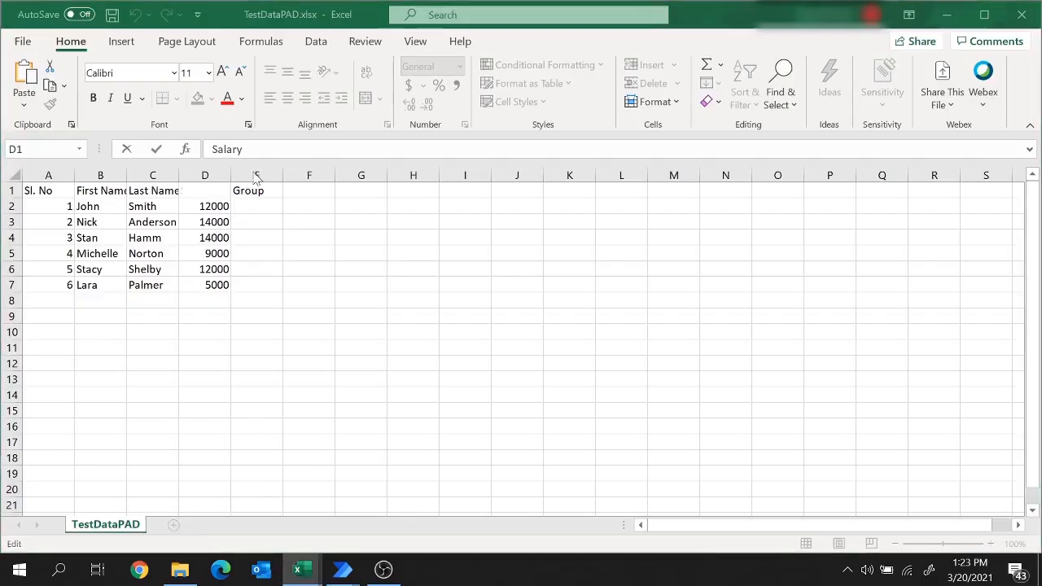
{"action": "left_click", "coordinate": [256, 175]}
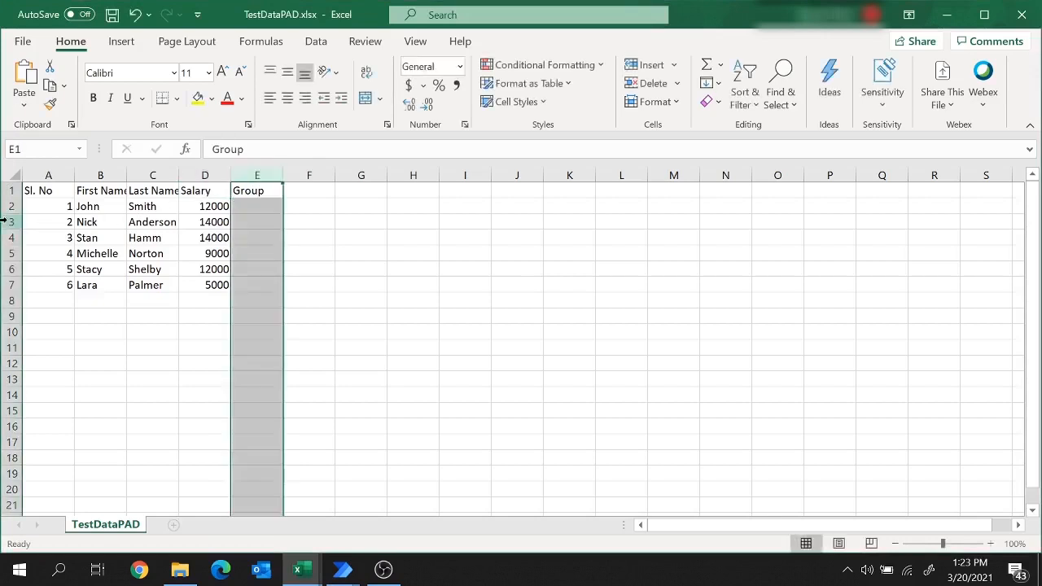
{"action": "left_click", "coordinate": [9, 223]}
{"action": "left_click", "coordinate": [13, 240]}
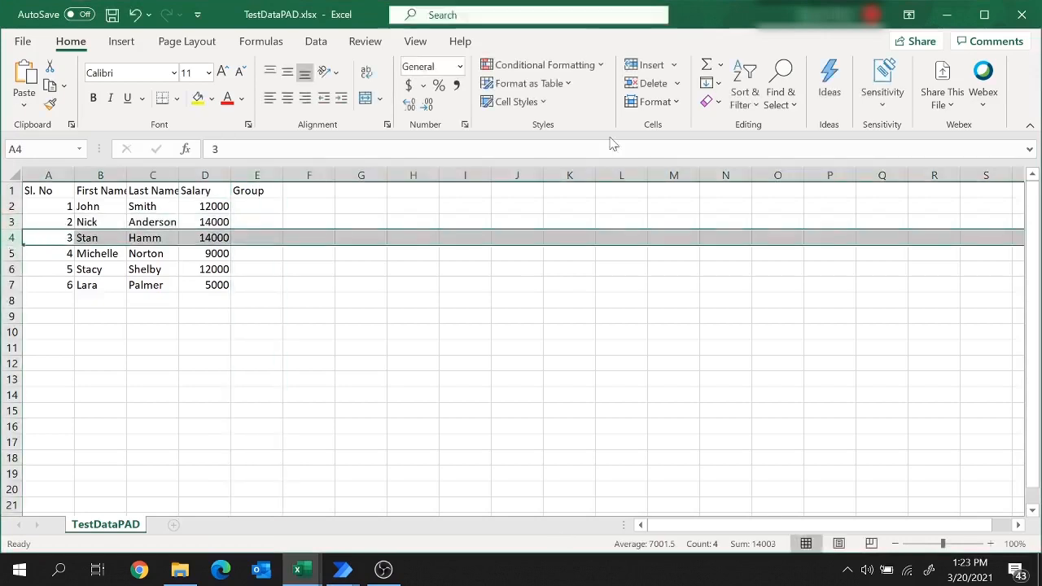
{"action": "mouse_move", "coordinate": [343, 570]}
{"action": "left_click", "coordinate": [399, 525]}
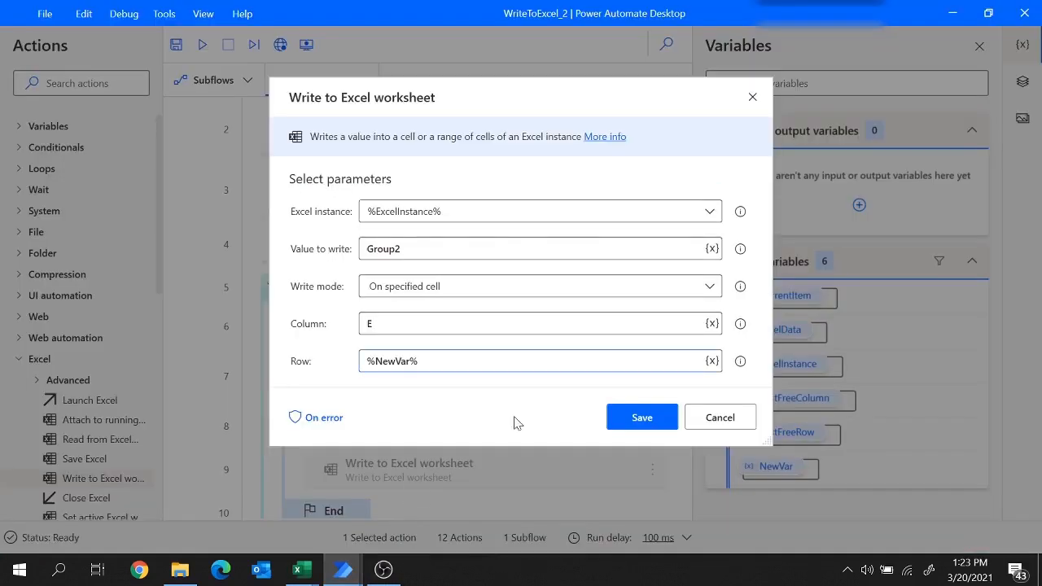
{"action": "left_click", "coordinate": [641, 419]}
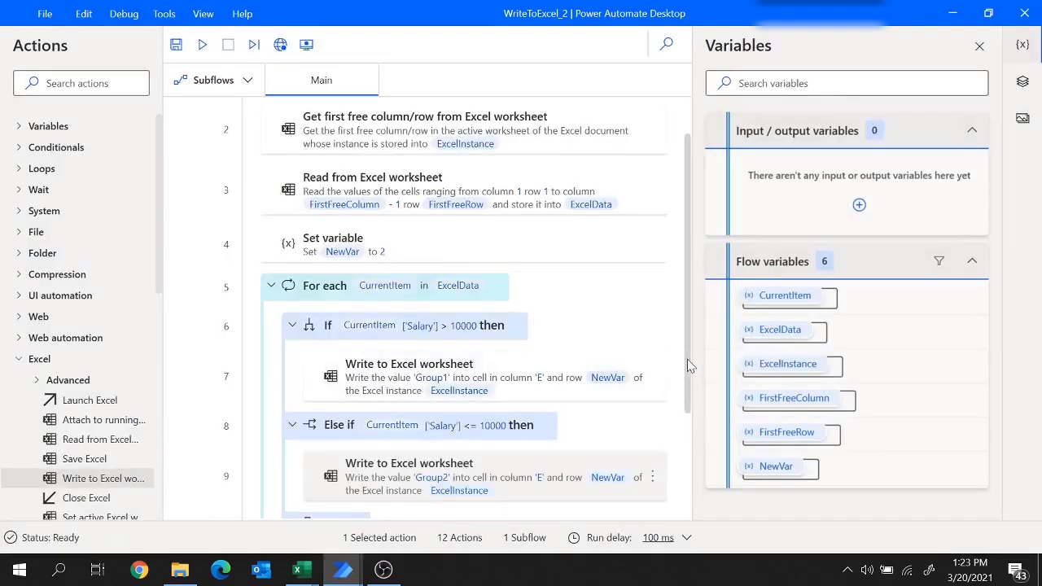
{"action": "left_click_drag", "start_coordinate": [689, 377], "coordinate": [691, 481]}
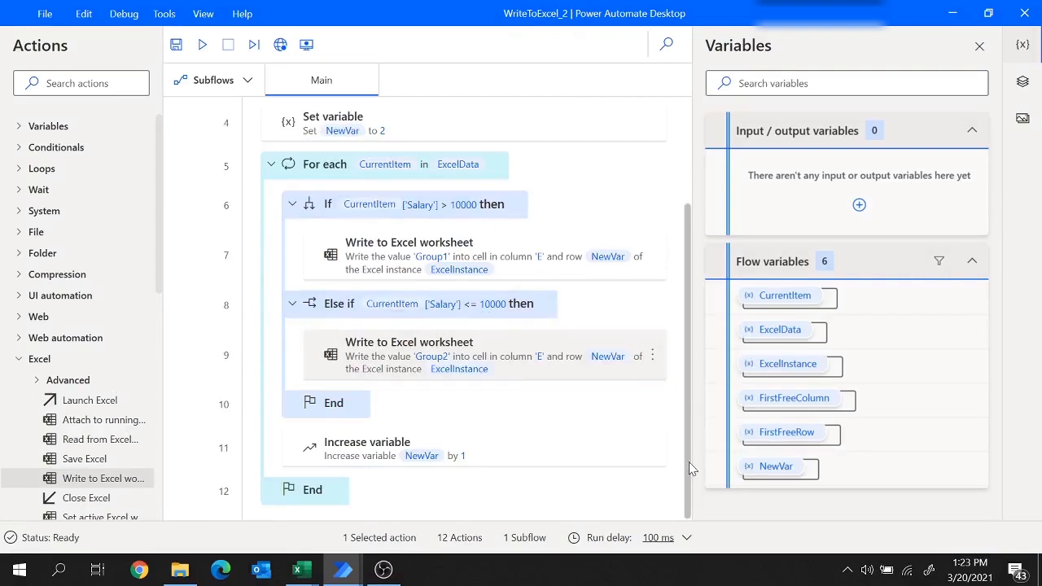
- Add a Close Excel action for %ExcelInstance% at the end of the flow, set to save the document before closing, and save the action
{"action": "left_click_drag", "start_coordinate": [158, 274], "coordinate": [160, 307]}
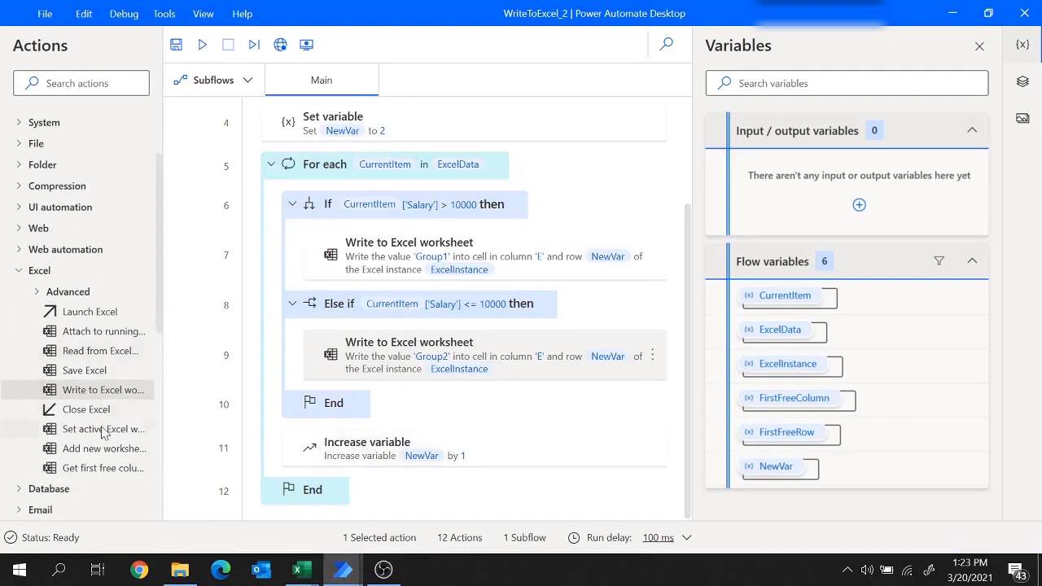
{"action": "left_click_drag", "start_coordinate": [99, 410], "coordinate": [304, 518]}
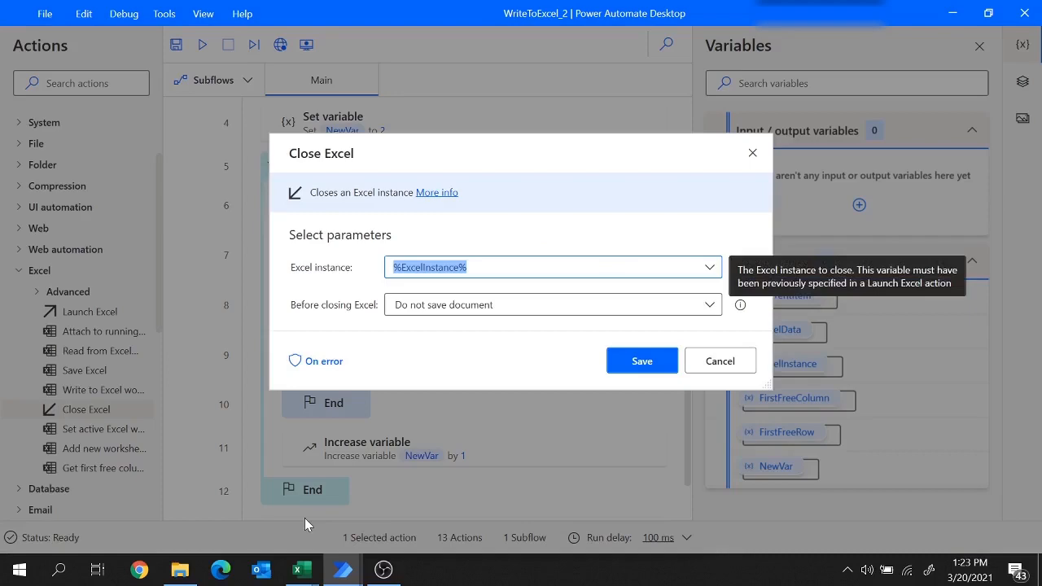
{"action": "left_click", "coordinate": [297, 570]}
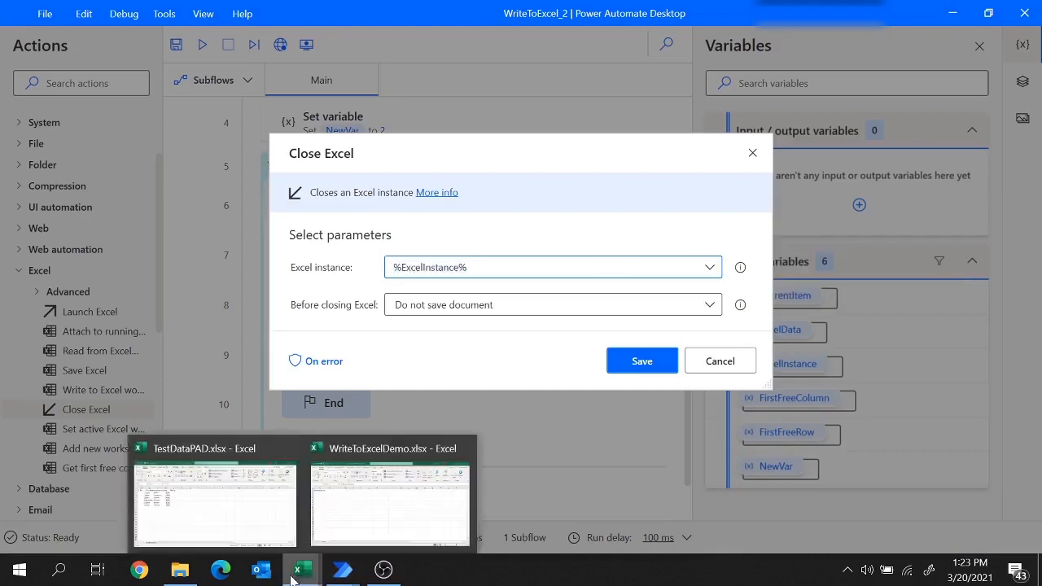
{"action": "left_click", "coordinate": [249, 499]}
{"action": "left_click", "coordinate": [342, 569]}
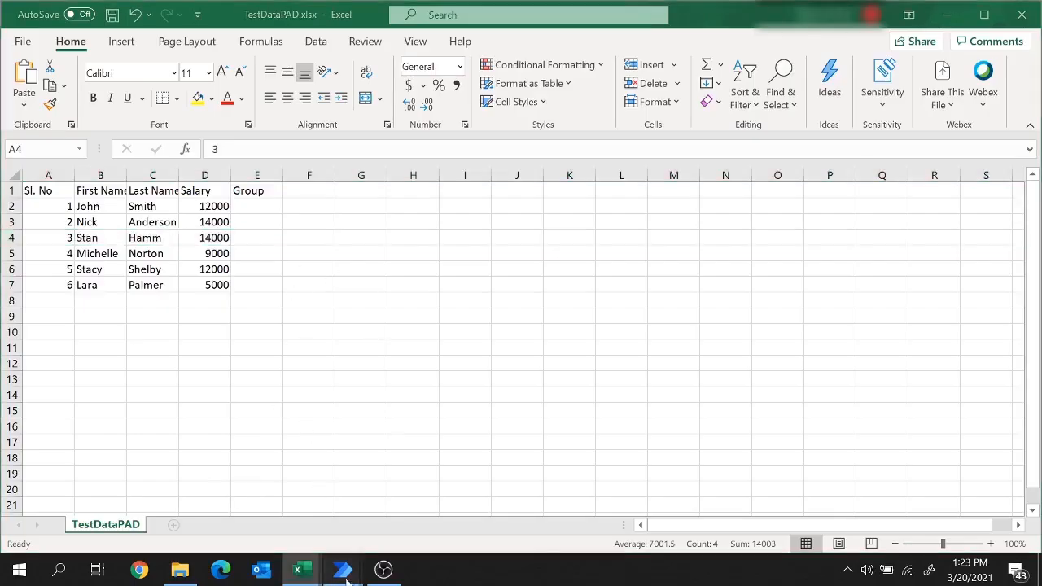
{"action": "left_click", "coordinate": [402, 490]}
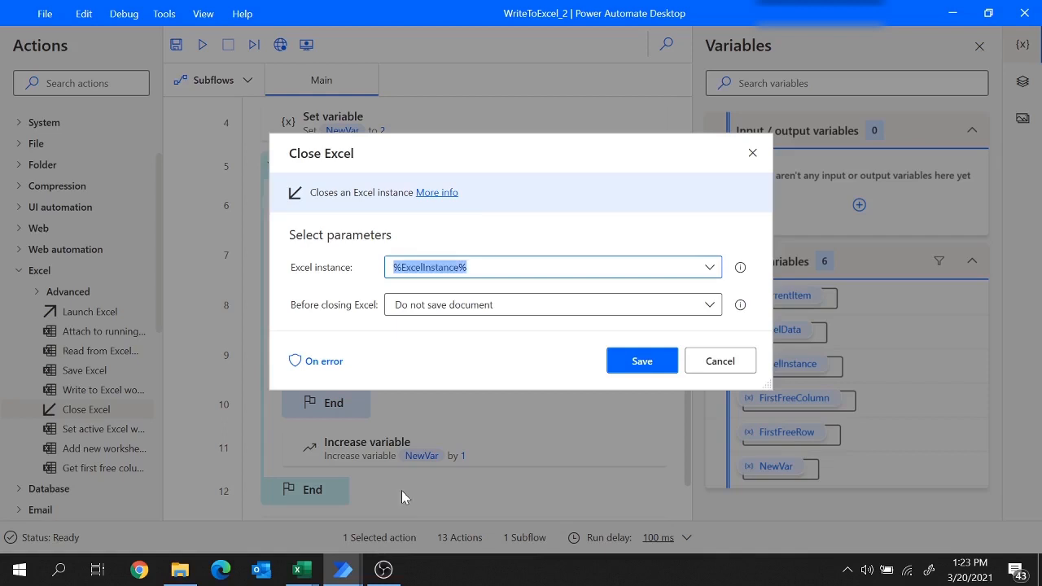
{"action": "left_click", "coordinate": [464, 309]}
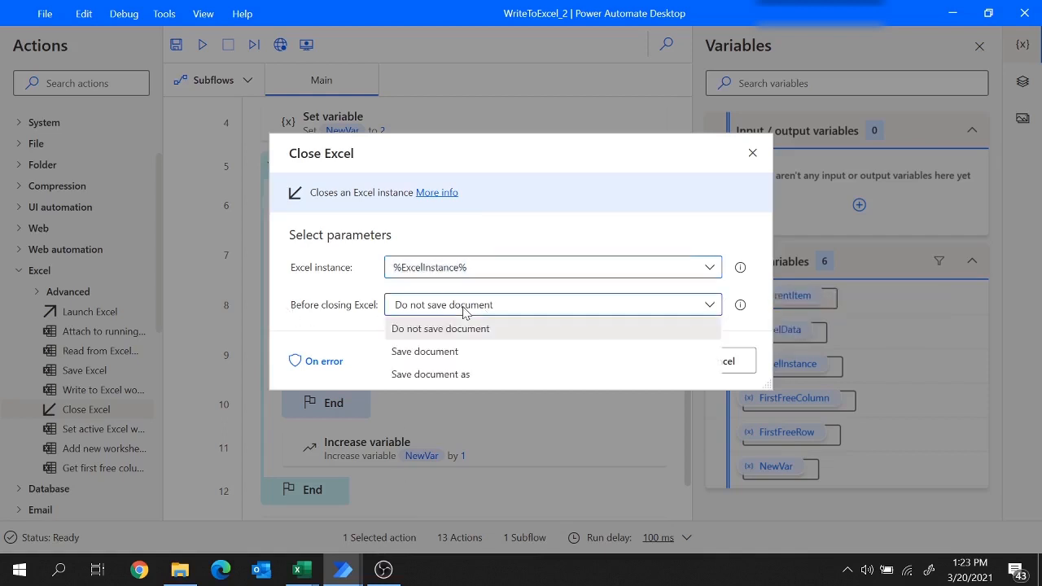
{"action": "left_click", "coordinate": [437, 353]}
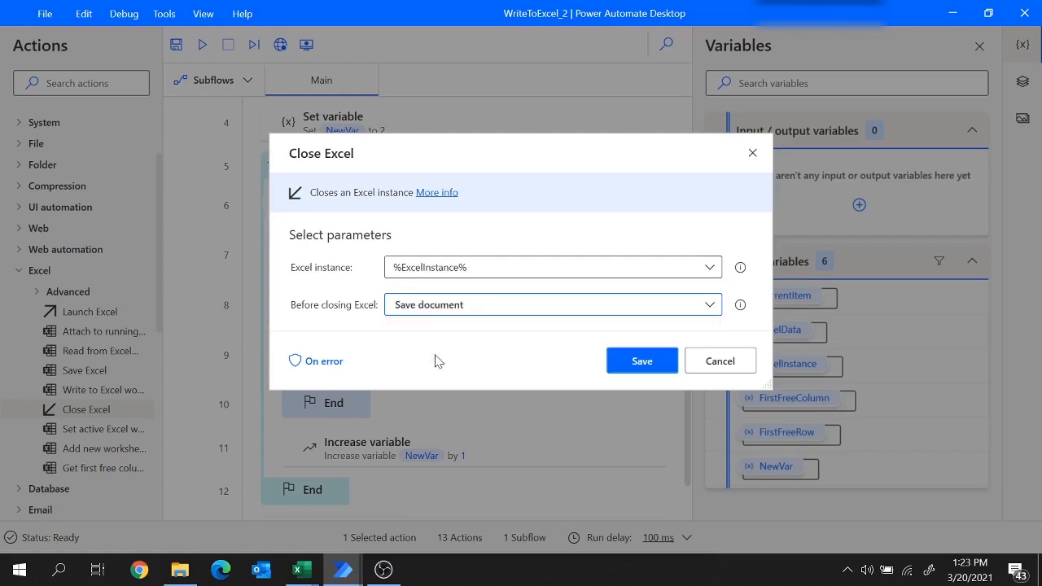
{"action": "left_click", "coordinate": [633, 363]}
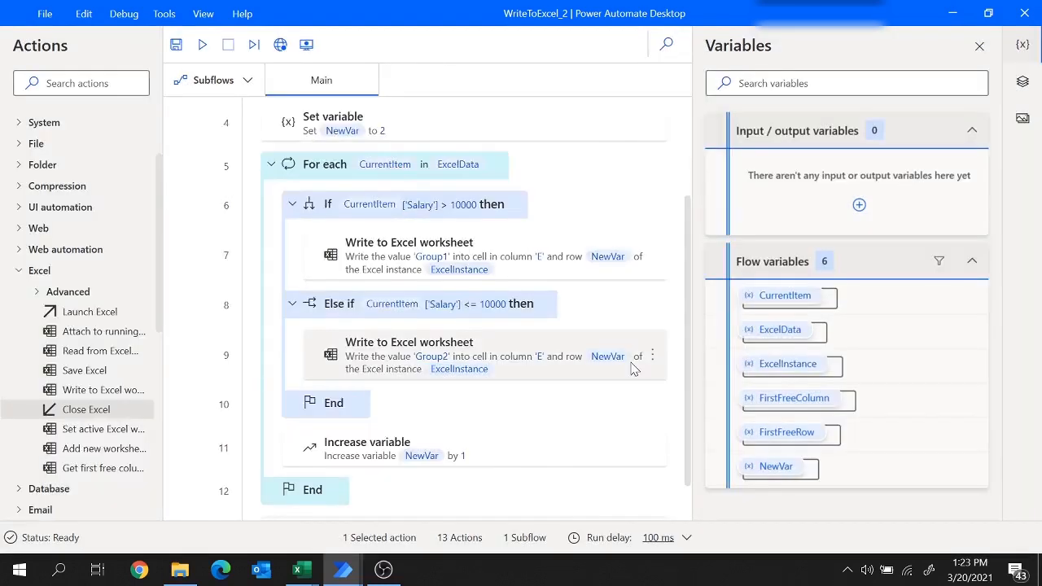
- Review the flow's Read from Excel worksheet action against the data range A2:E7 in TestDataPAD.xlsx
{"action": "left_click_drag", "start_coordinate": [688, 272], "coordinate": [682, 167]}
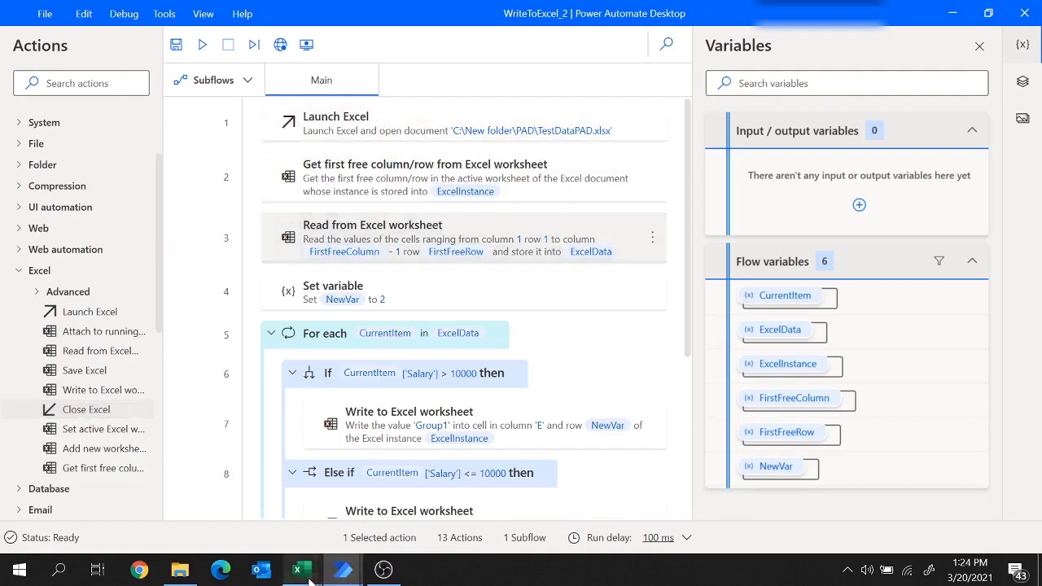
{"action": "mouse_move", "coordinate": [297, 570]}
{"action": "left_click", "coordinate": [212, 501]}
{"action": "left_click_drag", "start_coordinate": [47, 206], "coordinate": [255, 293]}
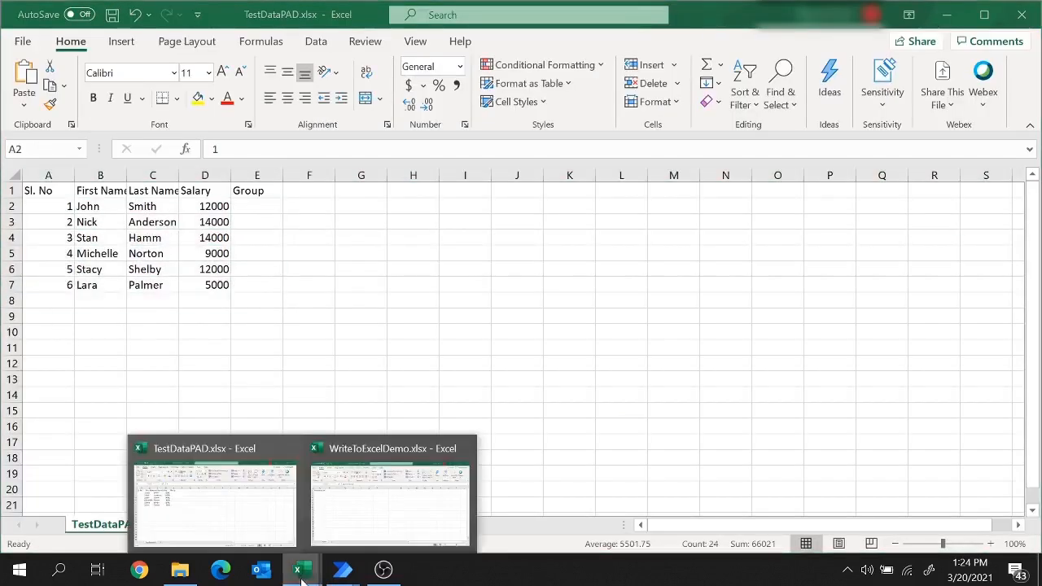
{"action": "mouse_move", "coordinate": [343, 570]}
{"action": "left_click", "coordinate": [401, 517]}
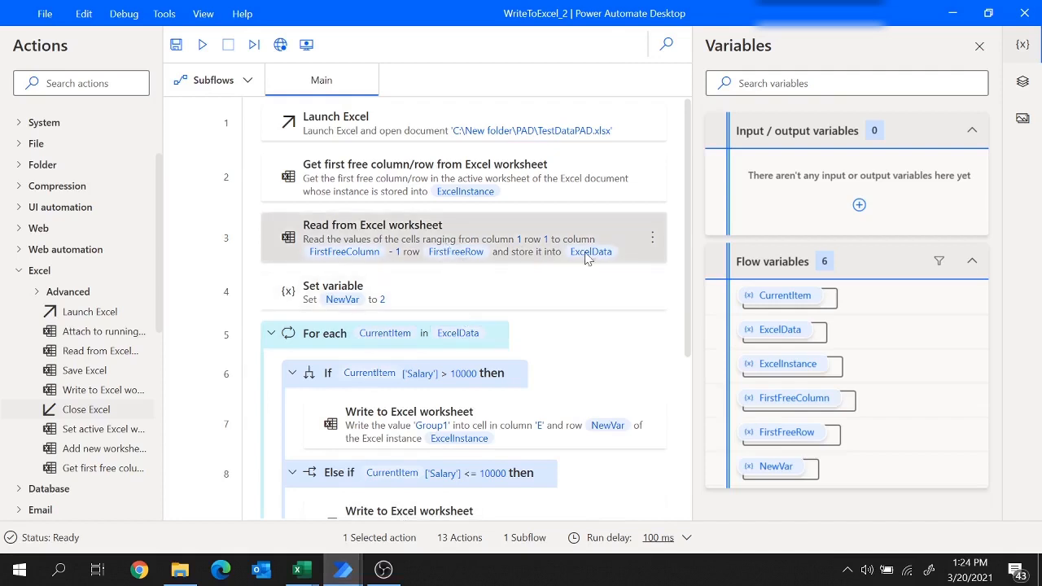
- Search the actions for MESS and insert a Display message action after Read from Excel worksheet, titled PAD Message
{"action": "left_click", "coordinate": [82, 83]}
{"action": "type", "text": "M"}
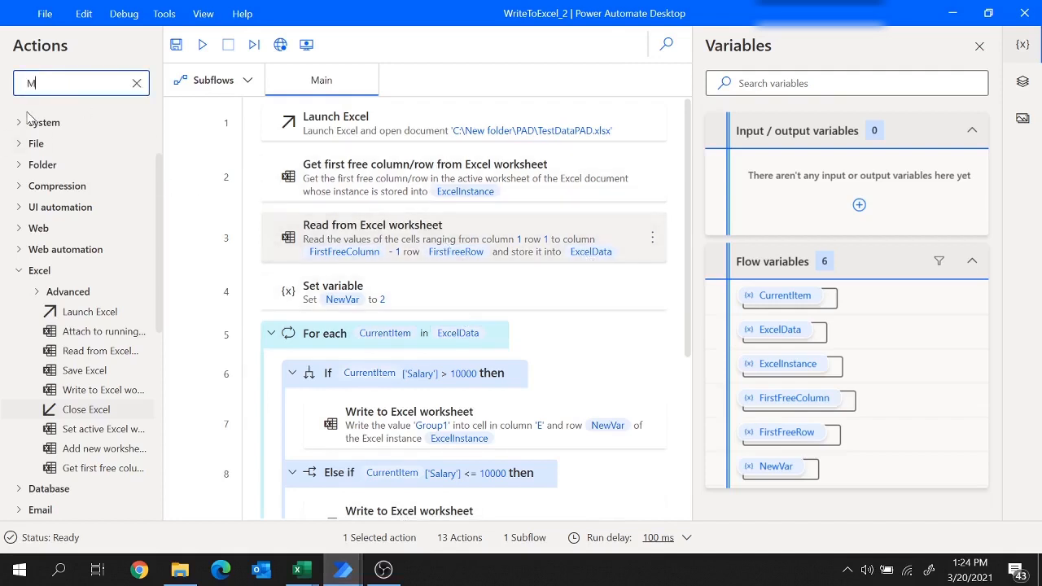
{"action": "type", "text": "ESS"}
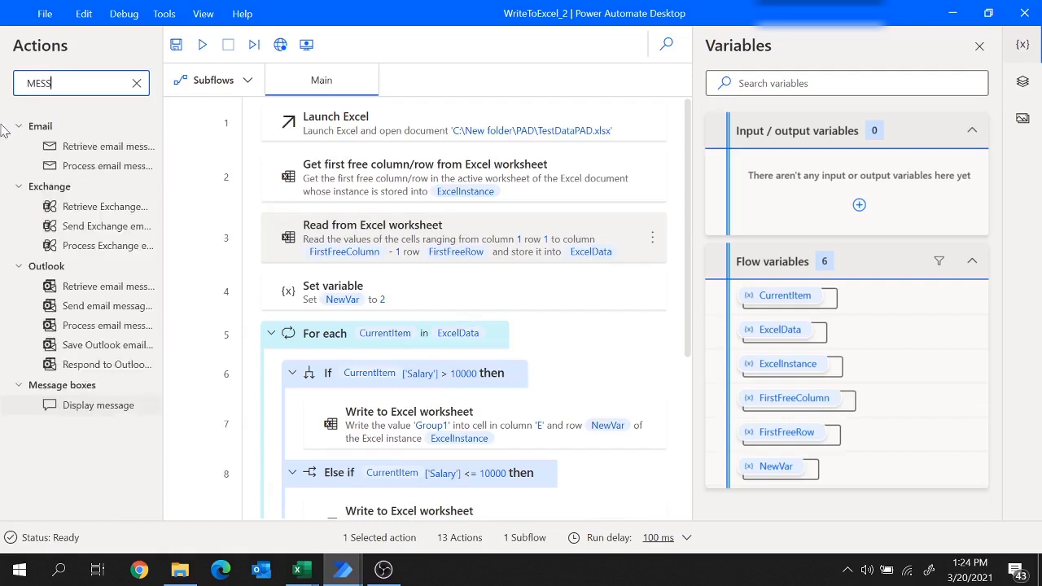
{"action": "left_click", "coordinate": [97, 405]}
{"action": "left_click_drag", "start_coordinate": [99, 405], "coordinate": [344, 276]}
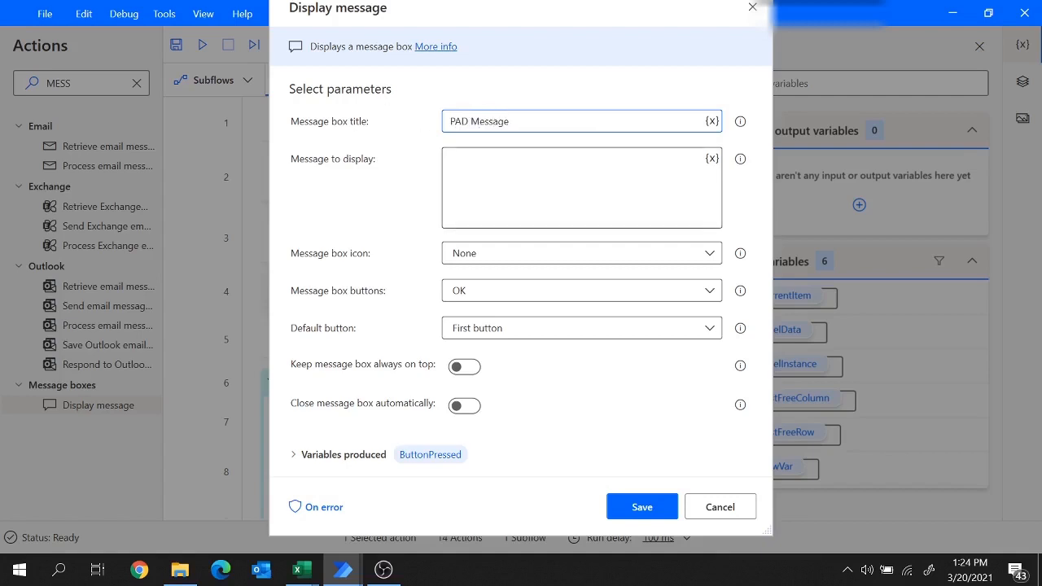
- Set the message to "Data read from excel file successfully" with the Information icon, and save the Display message action
{"action": "left_click", "coordinate": [603, 181]}
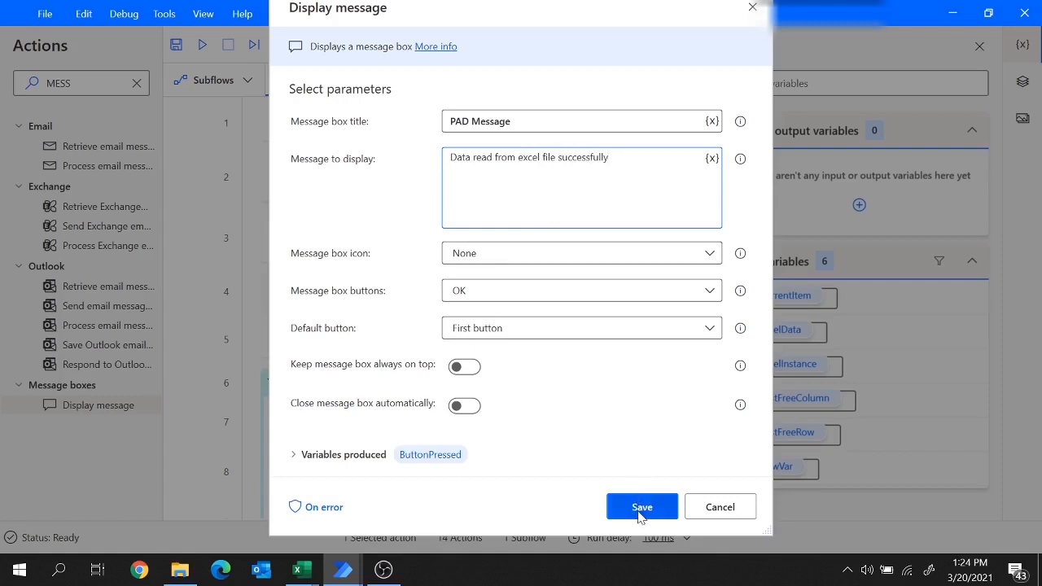
{"action": "left_click", "coordinate": [567, 261]}
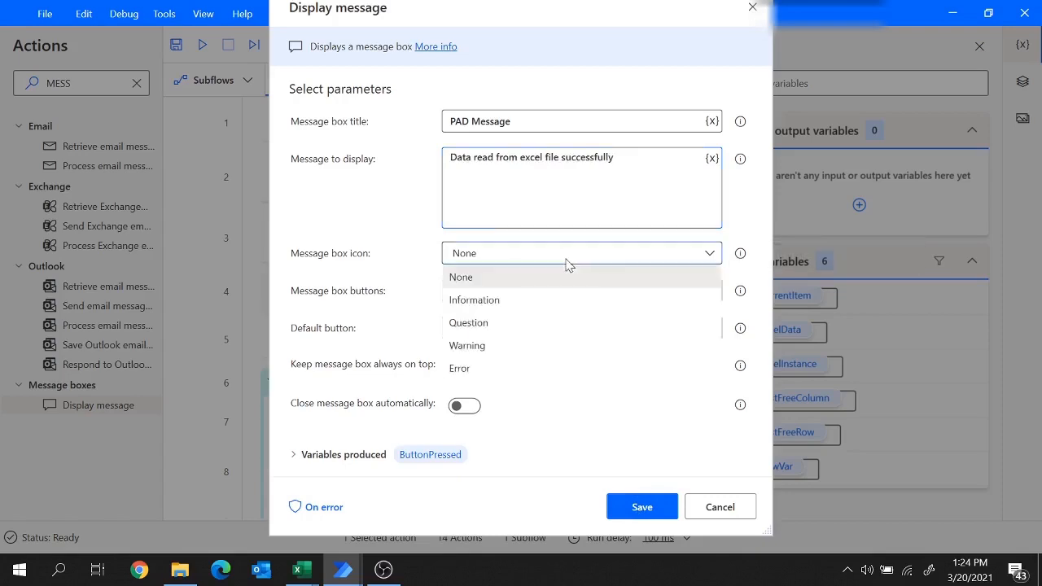
{"action": "left_click", "coordinate": [487, 300]}
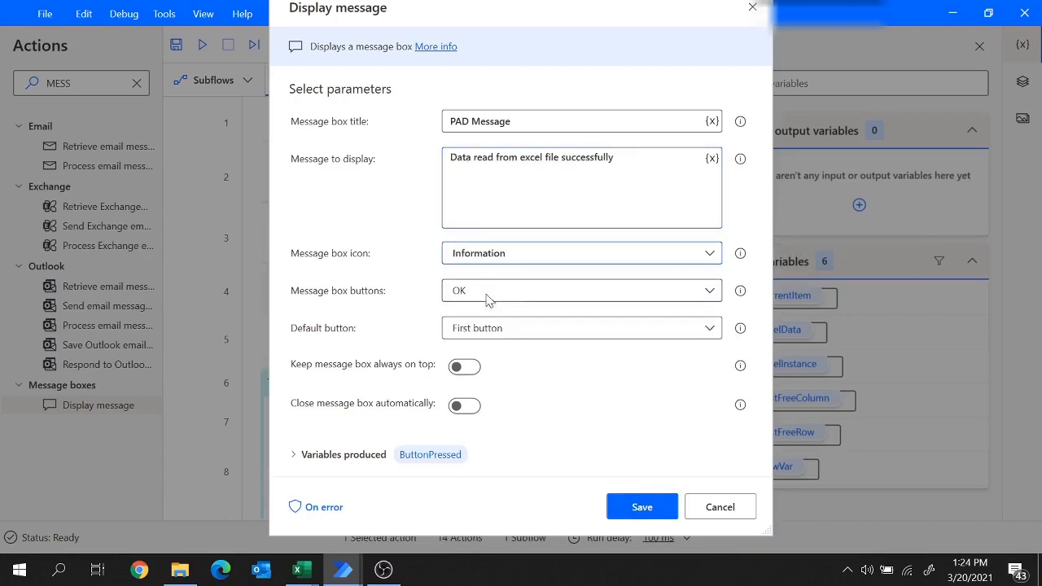
{"action": "left_click", "coordinate": [634, 507]}
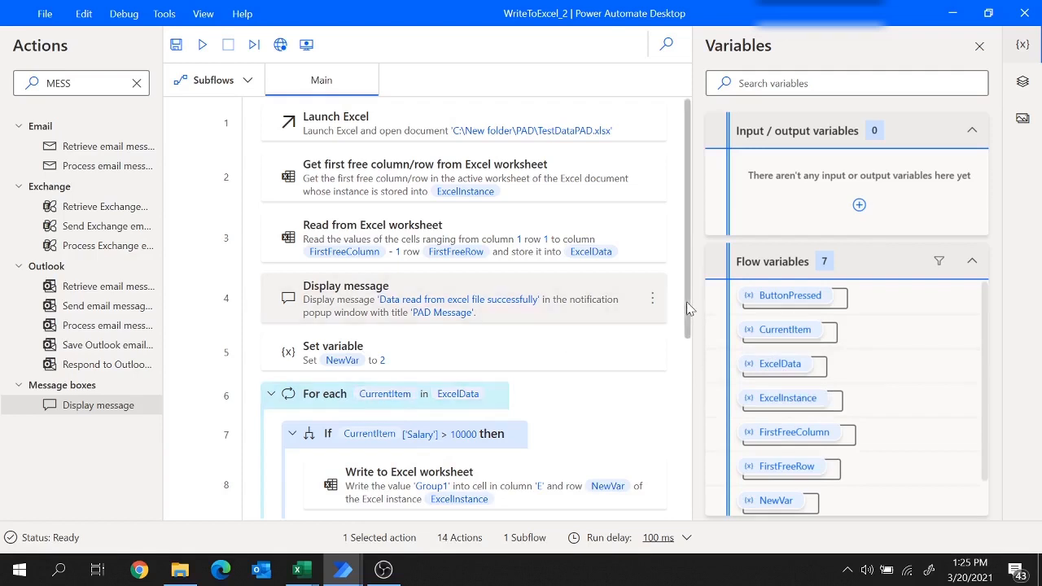
- Review the flow's actions through to Close Excel and save the WriteToExcel_2 flow
{"action": "scroll", "coordinate": [691, 322], "scroll_direction": "down", "scroll_amount": 1}
{"action": "scroll", "coordinate": [702, 381], "scroll_direction": "down", "scroll_amount": 1}
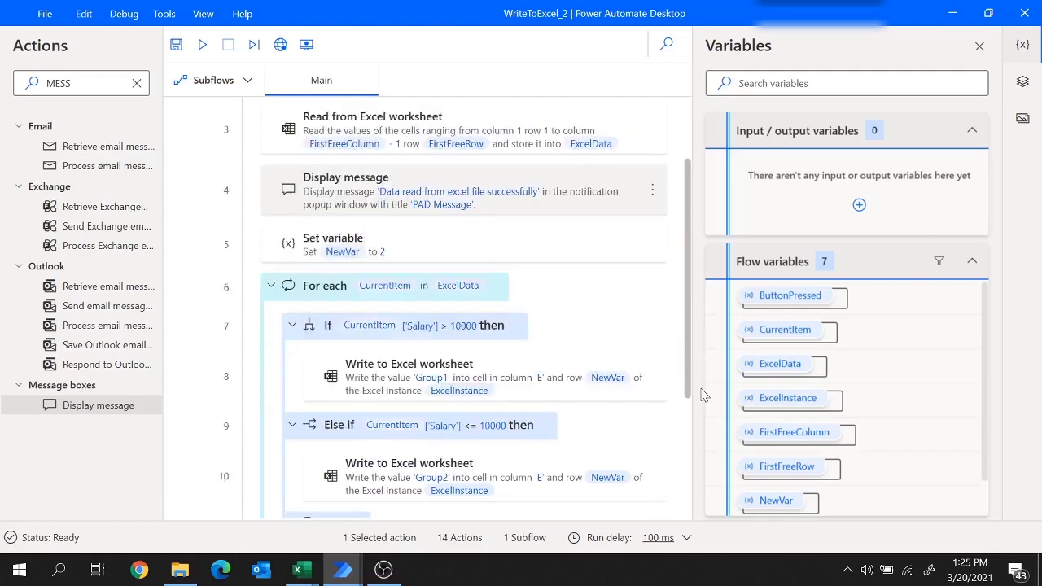
{"action": "scroll", "coordinate": [702, 399], "scroll_direction": "down", "scroll_amount": 1}
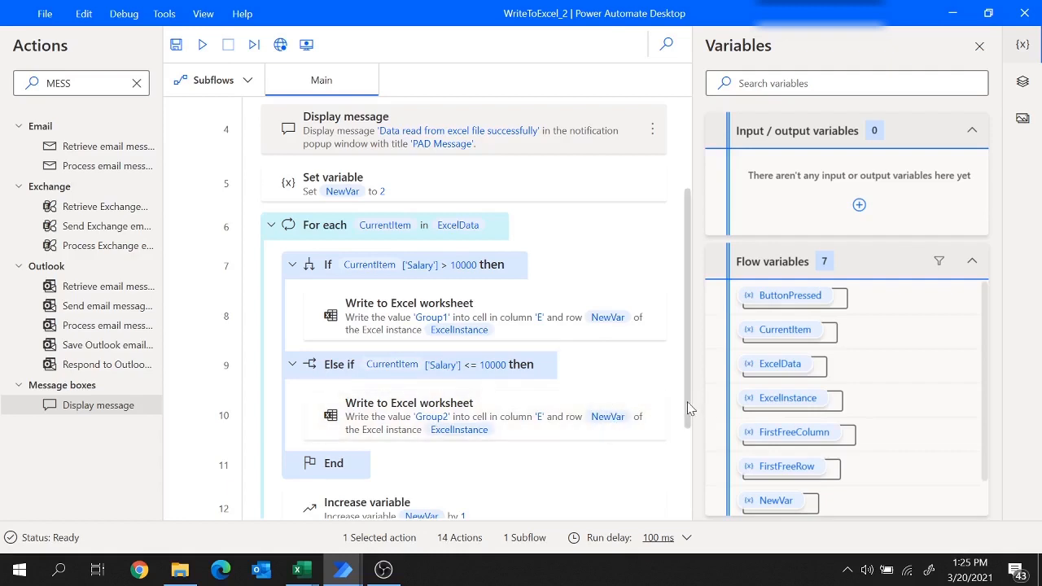
{"action": "left_click_drag", "start_coordinate": [689, 412], "coordinate": [700, 472]}
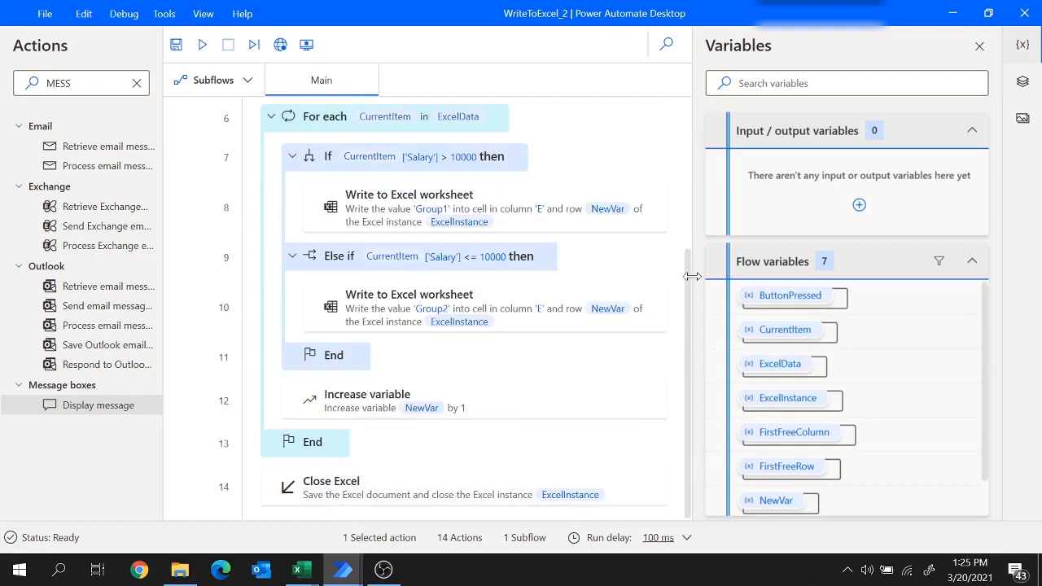
{"action": "left_click_drag", "start_coordinate": [689, 270], "coordinate": [681, 92]}
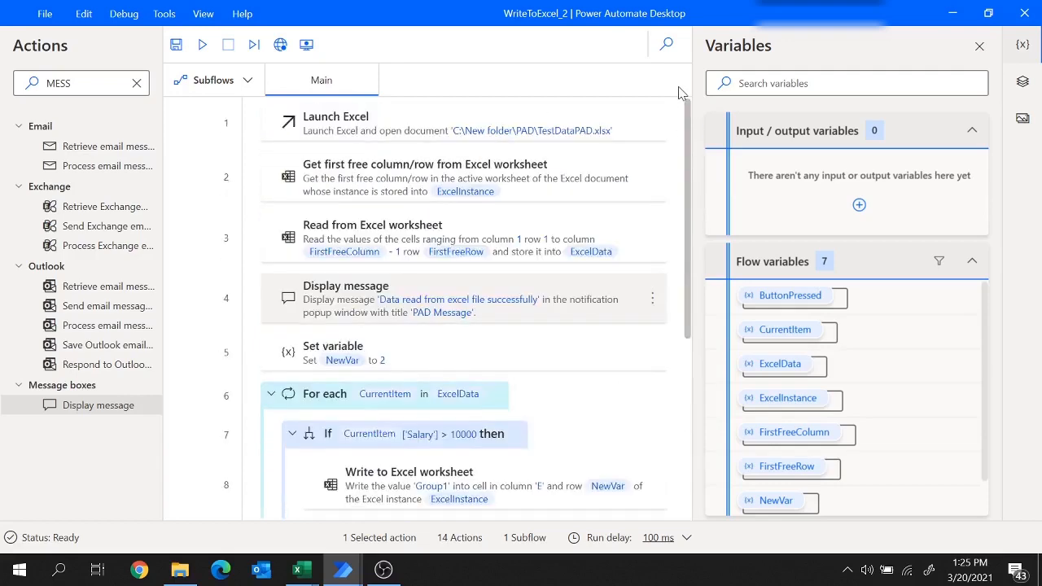
{"action": "left_click", "coordinate": [176, 44]}
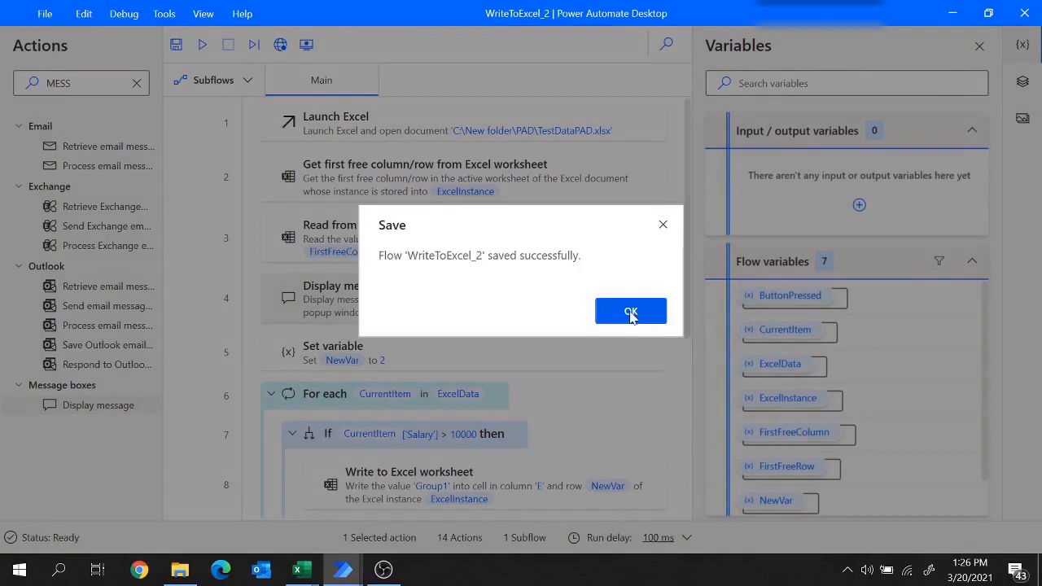
{"action": "left_click", "coordinate": [630, 315]}
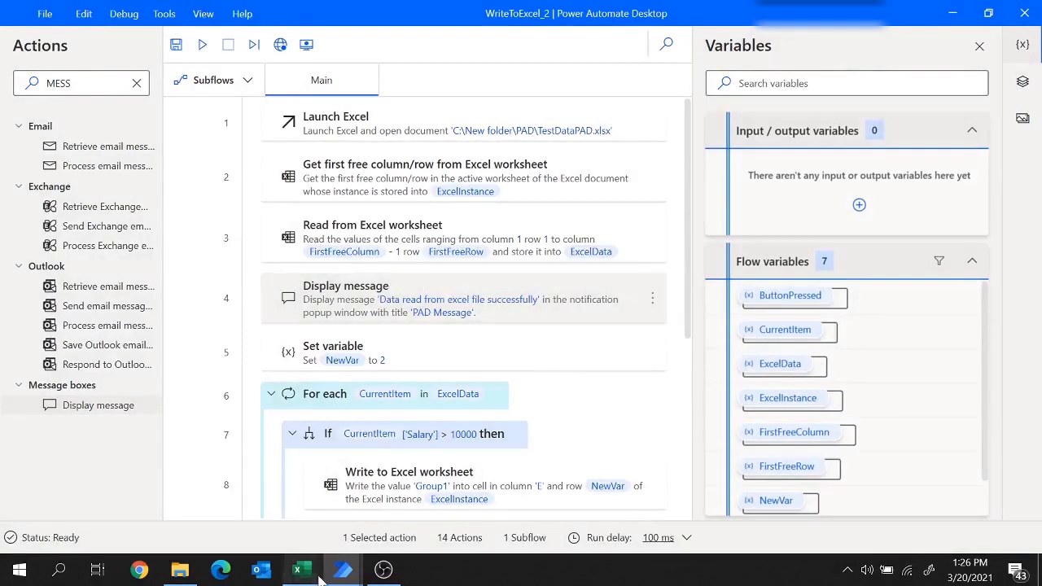
- Close WriteToExcelDemo.xlsx without saving, and close TestDataPAD.xlsx with its changes saved
{"action": "left_click", "coordinate": [315, 573]}
{"action": "left_click", "coordinate": [395, 482]}
{"action": "key", "text": "alt+F4"}
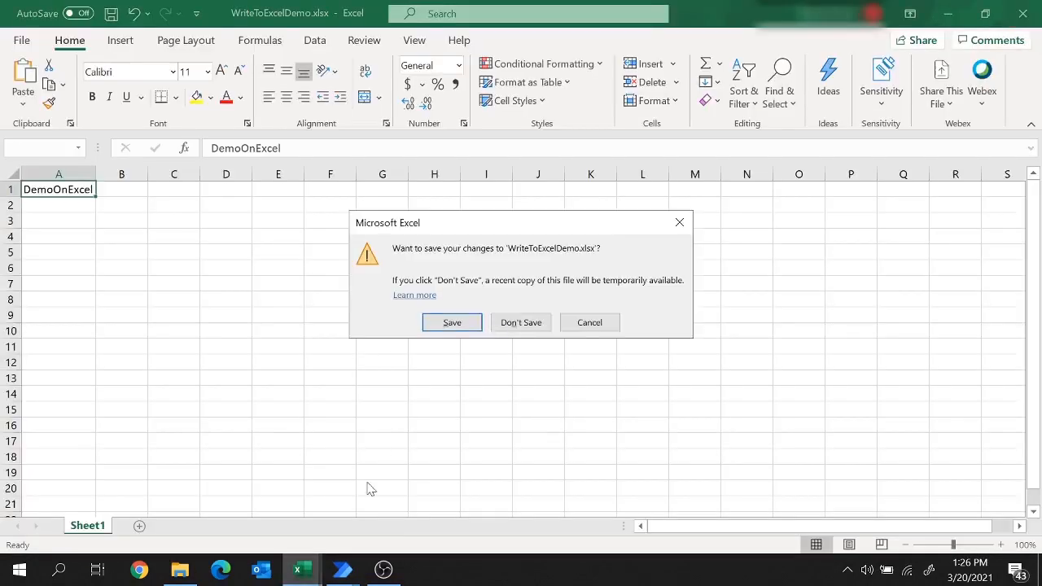
{"action": "left_click", "coordinate": [521, 323]}
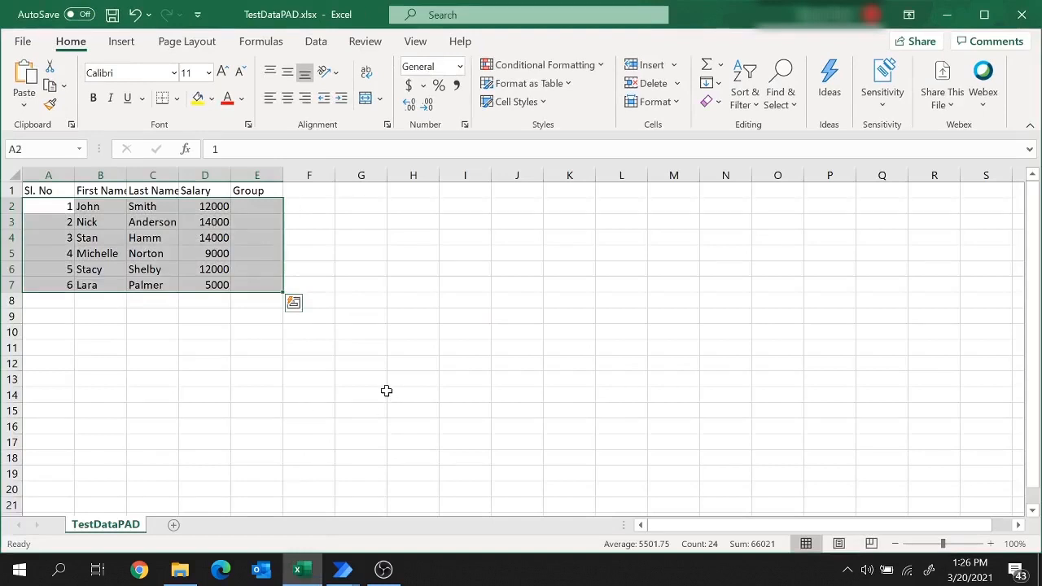
{"action": "left_click", "coordinate": [1022, 14]}
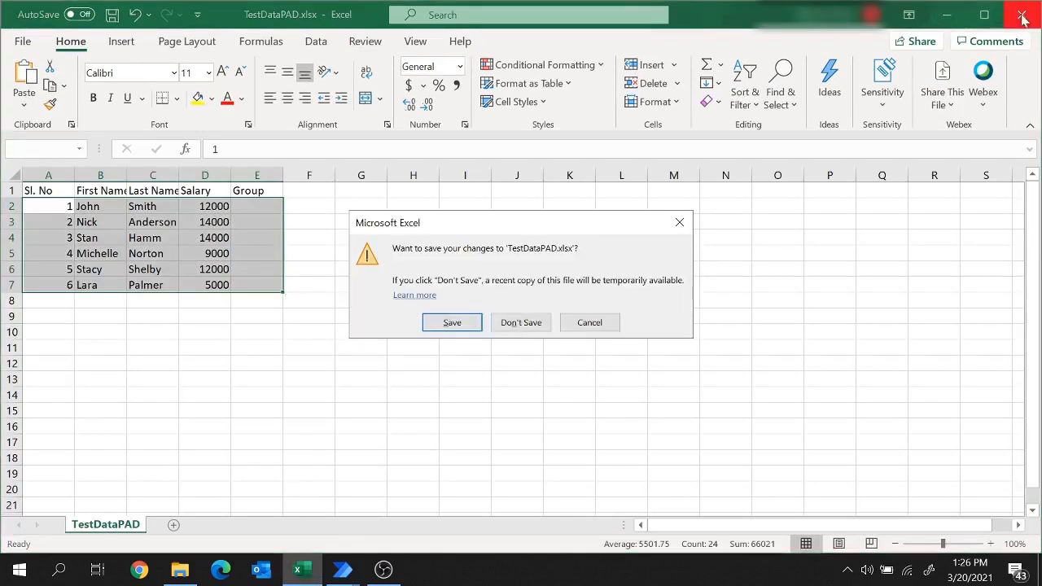
{"action": "left_click", "coordinate": [453, 329]}
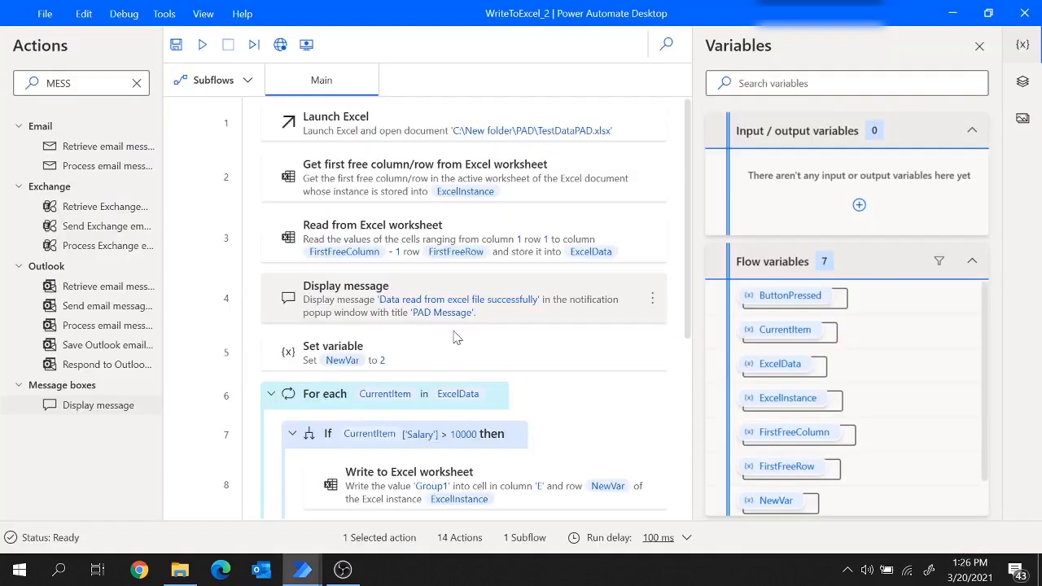
- Run the WriteToExcel_2 flow and acknowledge the PAD Message box so the run continues
{"action": "left_click", "coordinate": [202, 45]}
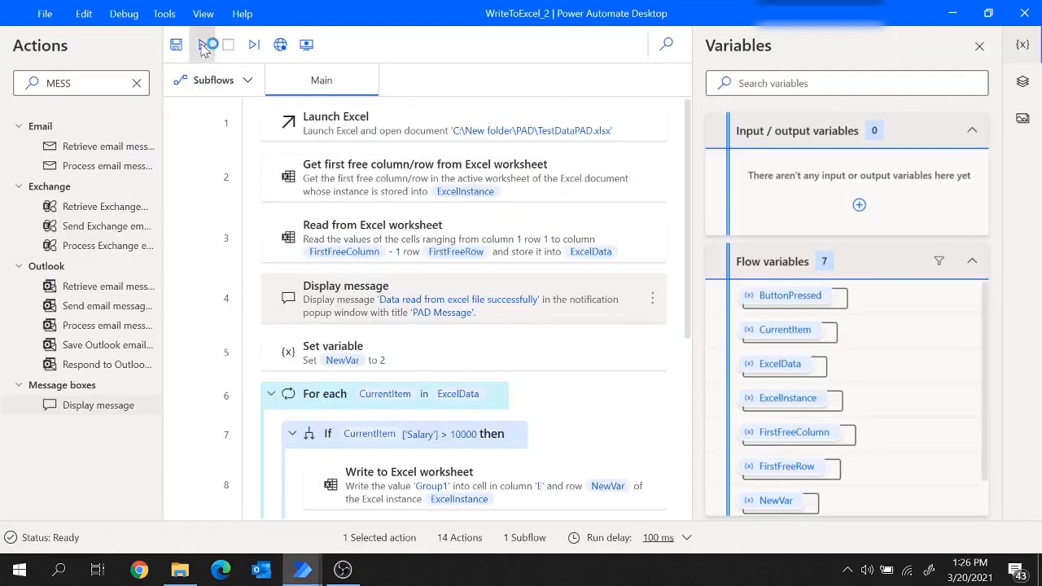
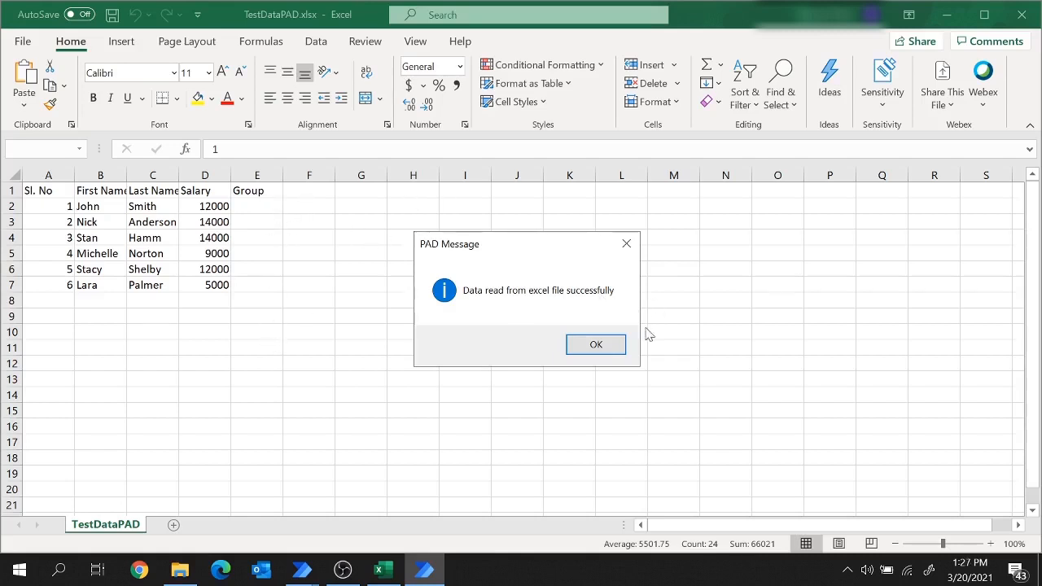
{"action": "left_click", "coordinate": [594, 346]}
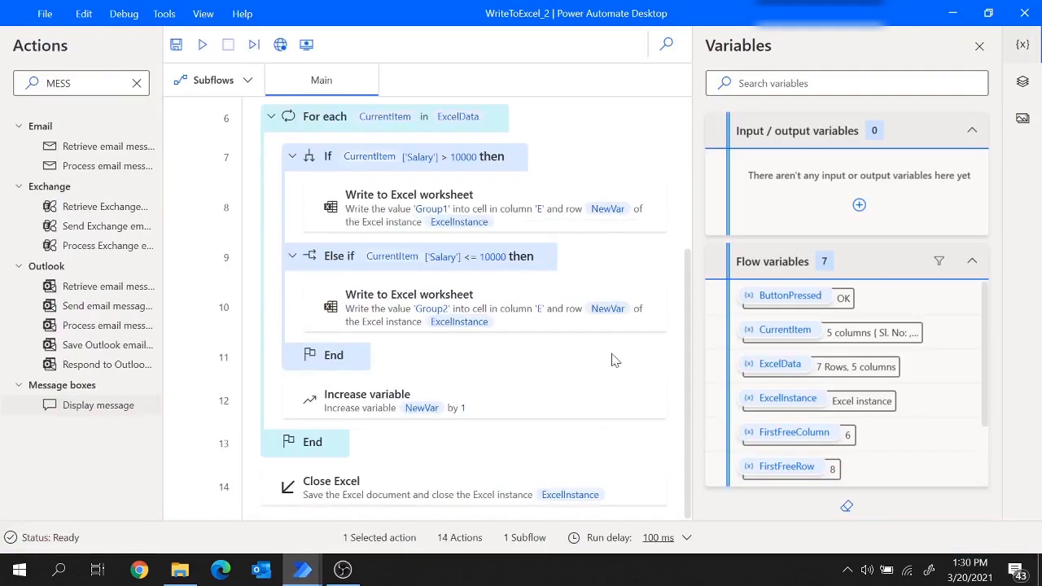
- Open TestDataPAD.xlsx from the PAD folder in File Explorer and check the Group values in E2:E7
{"action": "left_click", "coordinate": [180, 570]}
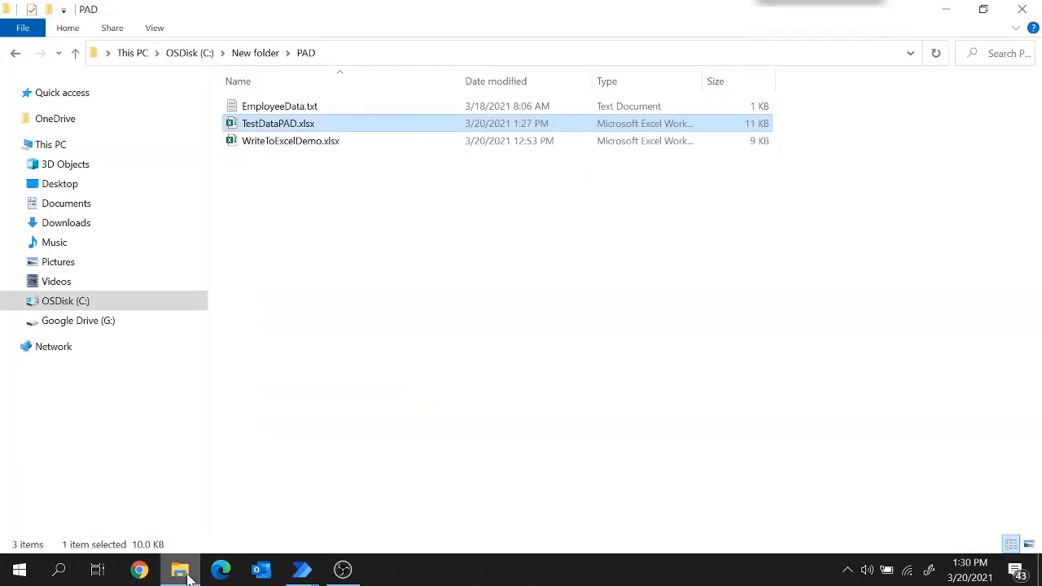
{"action": "double_click", "coordinate": [279, 126]}
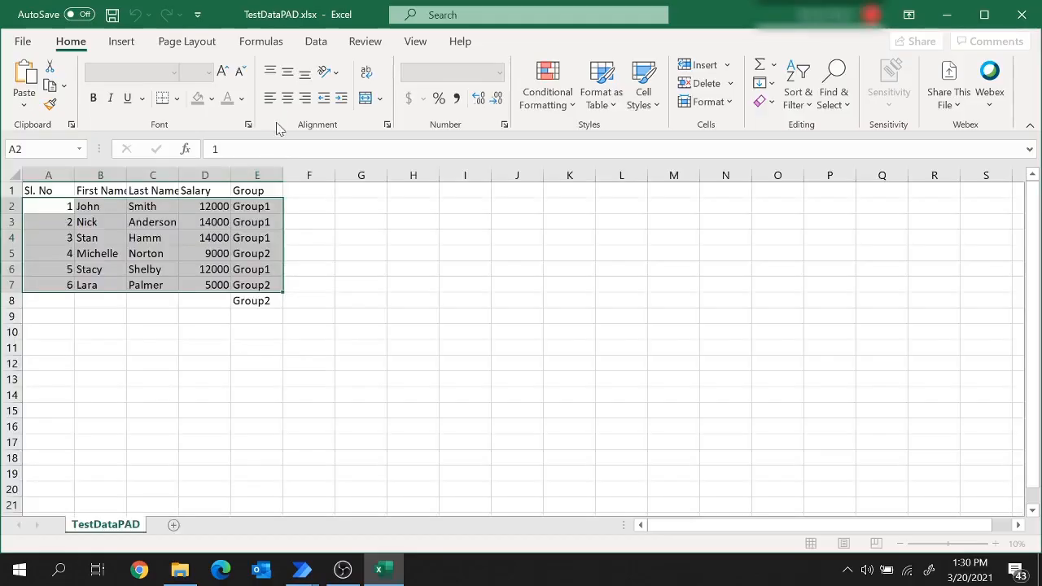
{"action": "left_click", "coordinate": [278, 216]}
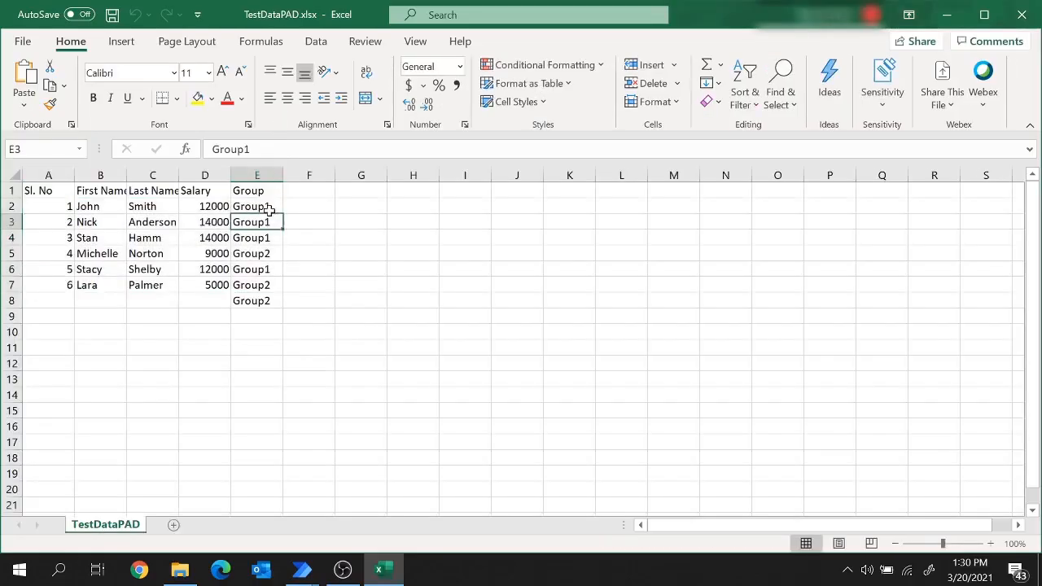
{"action": "left_click_drag", "start_coordinate": [268, 209], "coordinate": [269, 271]}
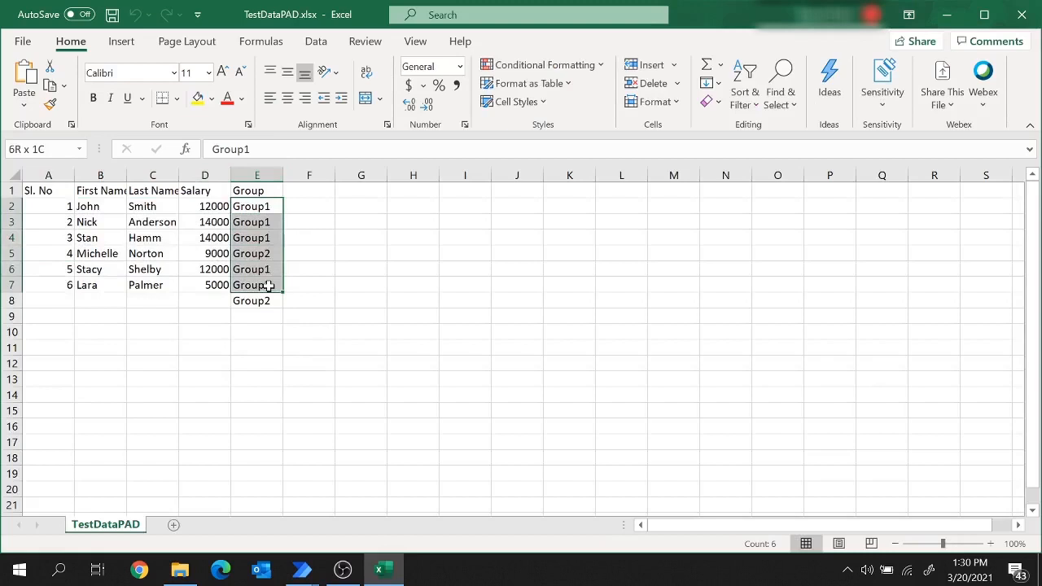
- Inspect the Group entry in E8, and in Power Automate Desktop set the Read from Excel worksheet action's End row to %FirstFreeRow-1%
{"action": "left_click_drag", "start_coordinate": [269, 285], "coordinate": [268, 287]}
{"action": "left_click", "coordinate": [266, 299]}
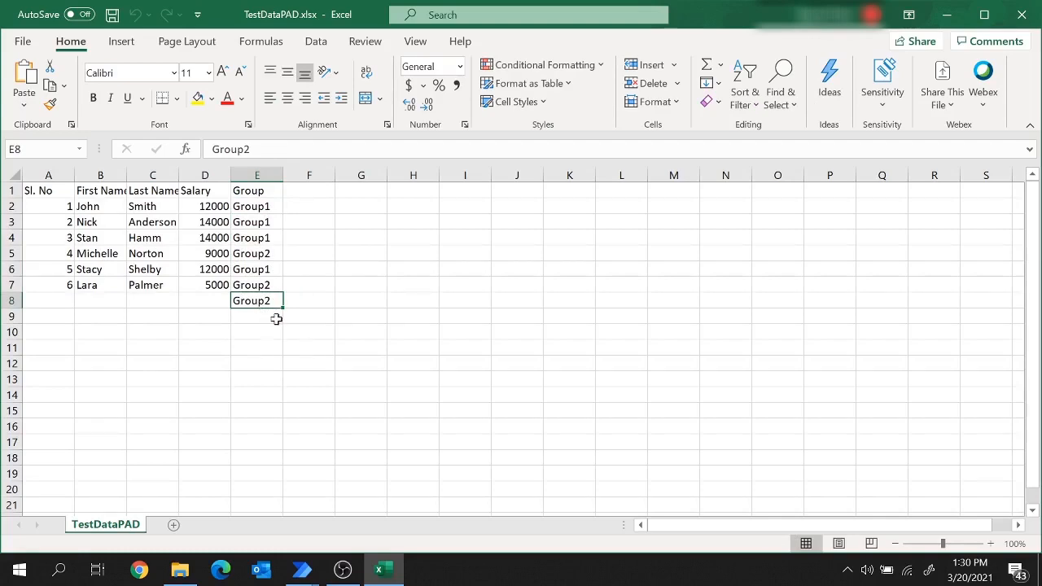
{"action": "left_click", "coordinate": [306, 569]}
{"action": "left_click", "coordinate": [381, 510]}
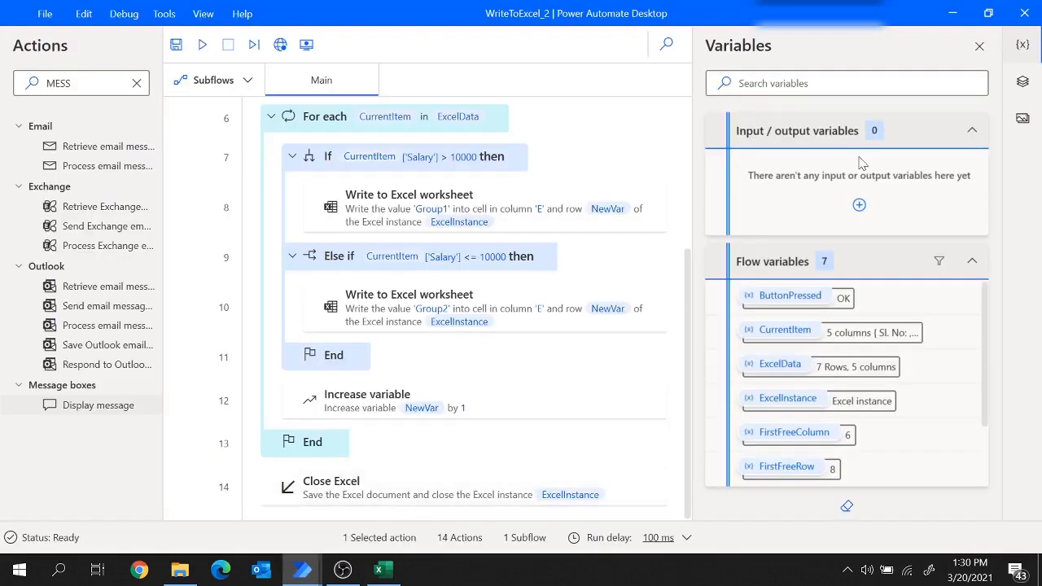
{"action": "scroll", "coordinate": [689, 275], "scroll_direction": "up", "scroll_amount": 3}
{"action": "scroll", "coordinate": [692, 155], "scroll_direction": "up", "scroll_amount": 1}
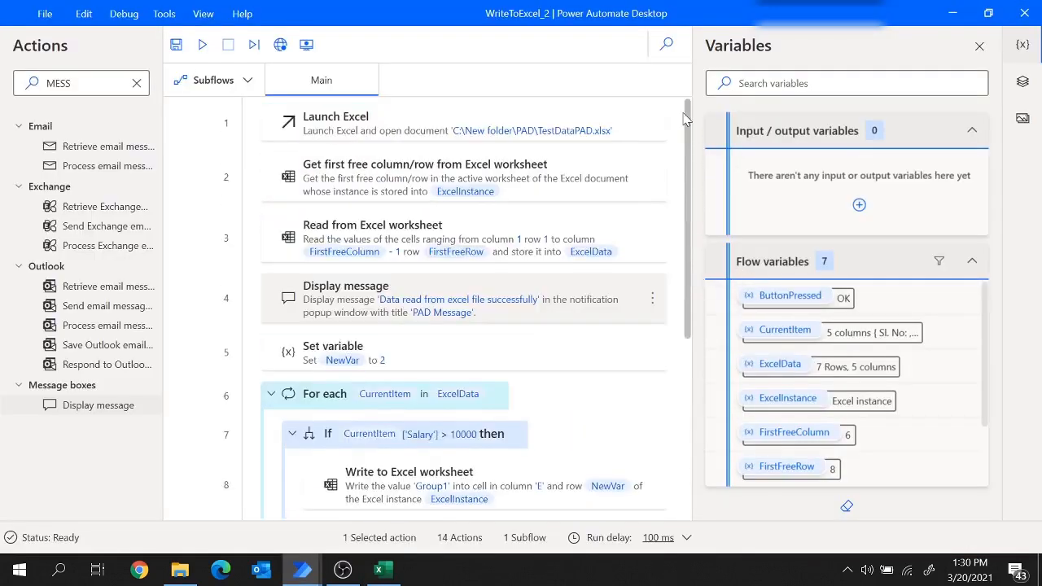
{"action": "double_click", "coordinate": [352, 234]}
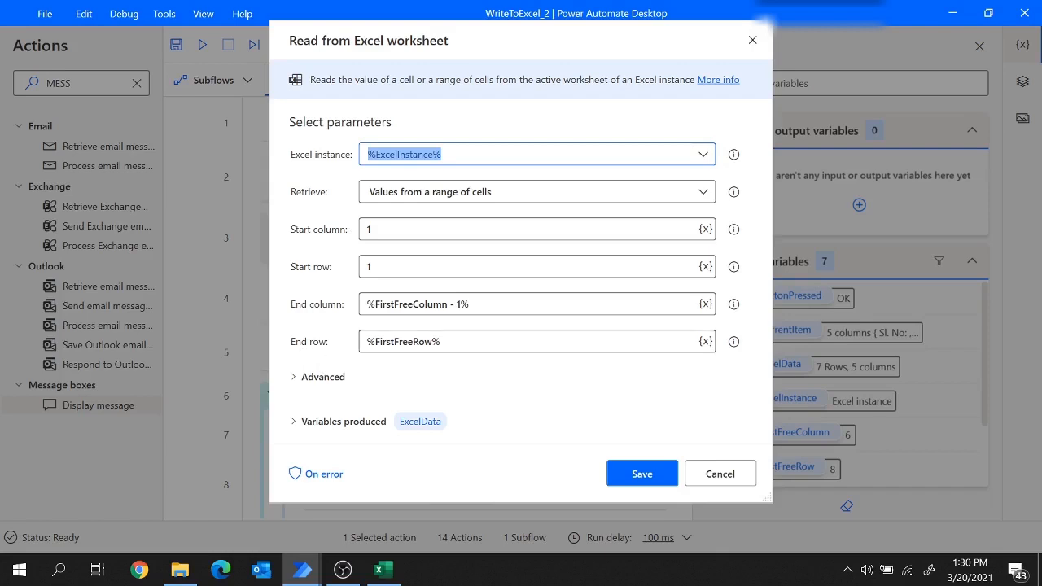
{"action": "mouse_move", "coordinate": [734, 342]}
{"action": "left_click", "coordinate": [432, 341]}
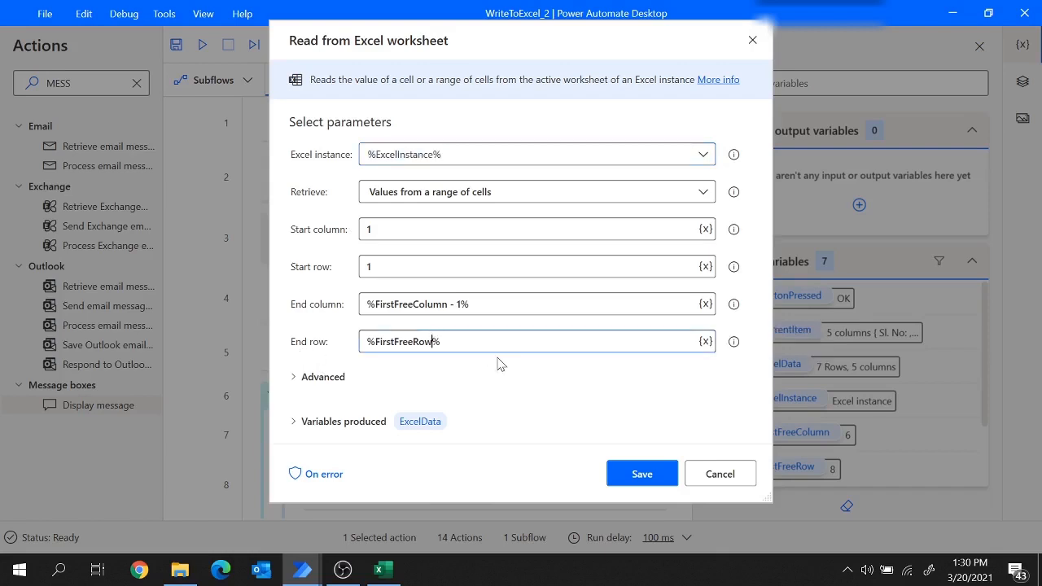
{"action": "type", "text": "-1"}
- Compare rows 8 and 7 in TestDataPAD.xlsx to check where the data ends, and return to the Read from Excel worksheet settings
{"action": "left_click", "coordinate": [378, 569]}
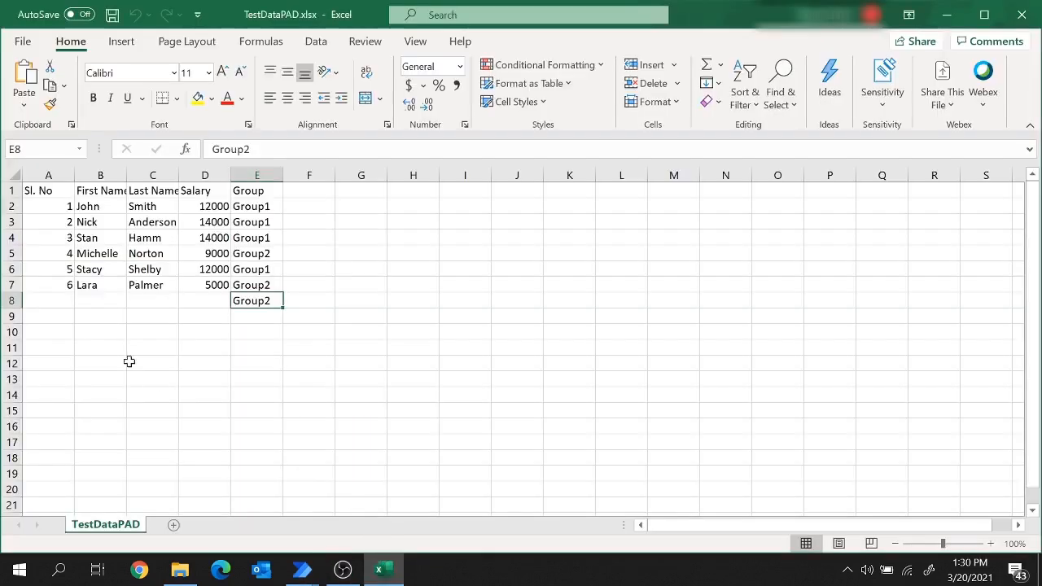
{"action": "left_click", "coordinate": [5, 301]}
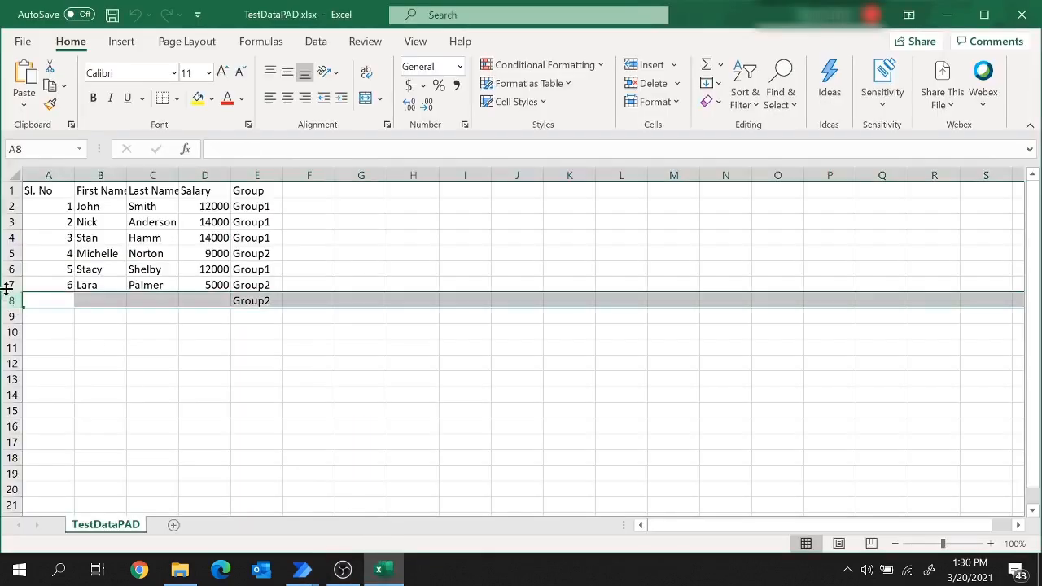
{"action": "left_click", "coordinate": [5, 284]}
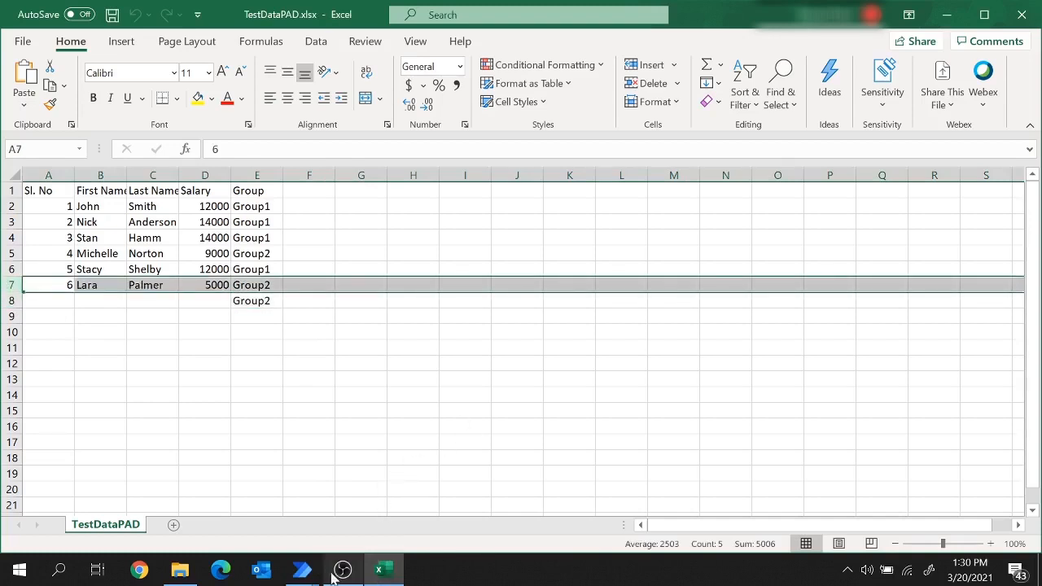
{"action": "mouse_move", "coordinate": [302, 570]}
{"action": "left_click", "coordinate": [326, 529]}
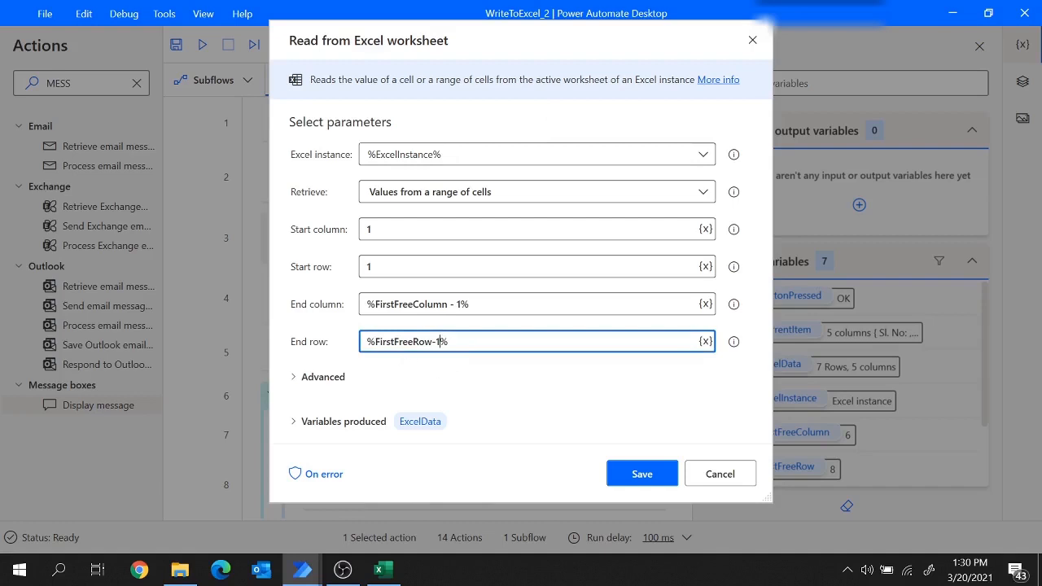
- Check the End row and End column expressions and save the Read from Excel worksheet action
{"action": "left_click_drag", "start_coordinate": [376, 341], "coordinate": [440, 341]}
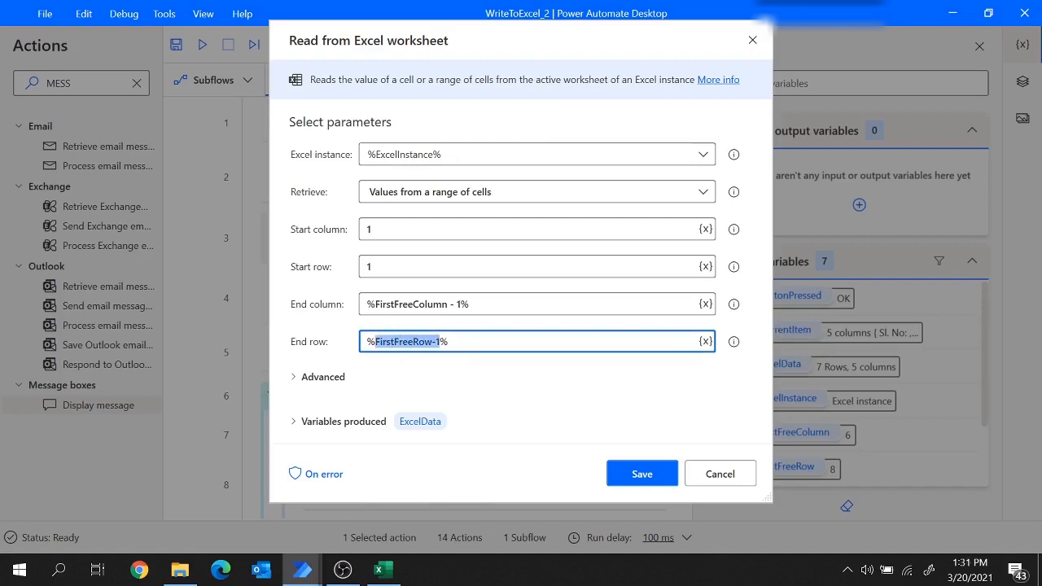
{"action": "left_click", "coordinate": [371, 304]}
{"action": "left_click_drag", "start_coordinate": [374, 304], "coordinate": [461, 304]}
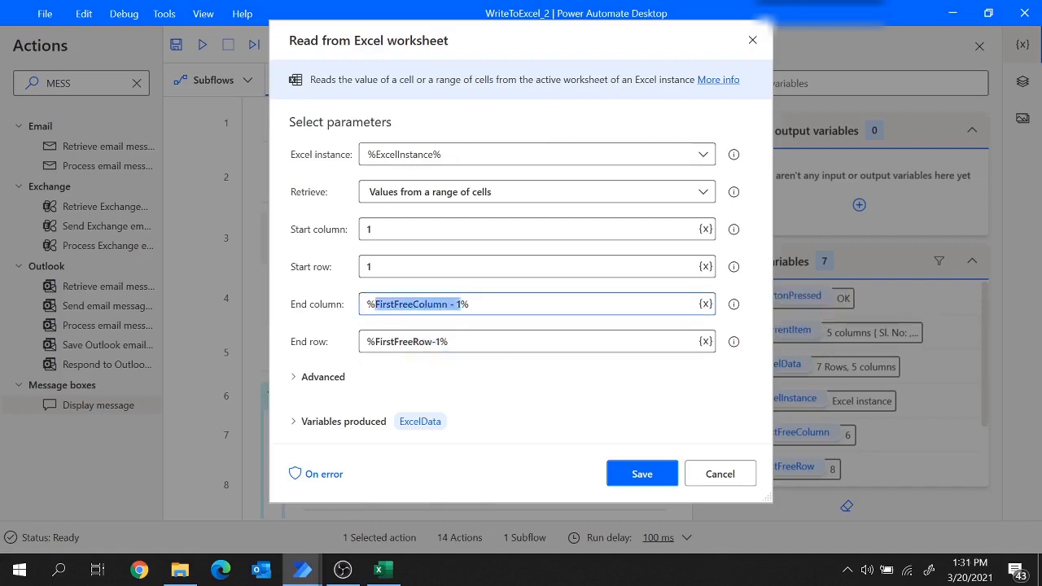
{"action": "left_click", "coordinate": [642, 474]}
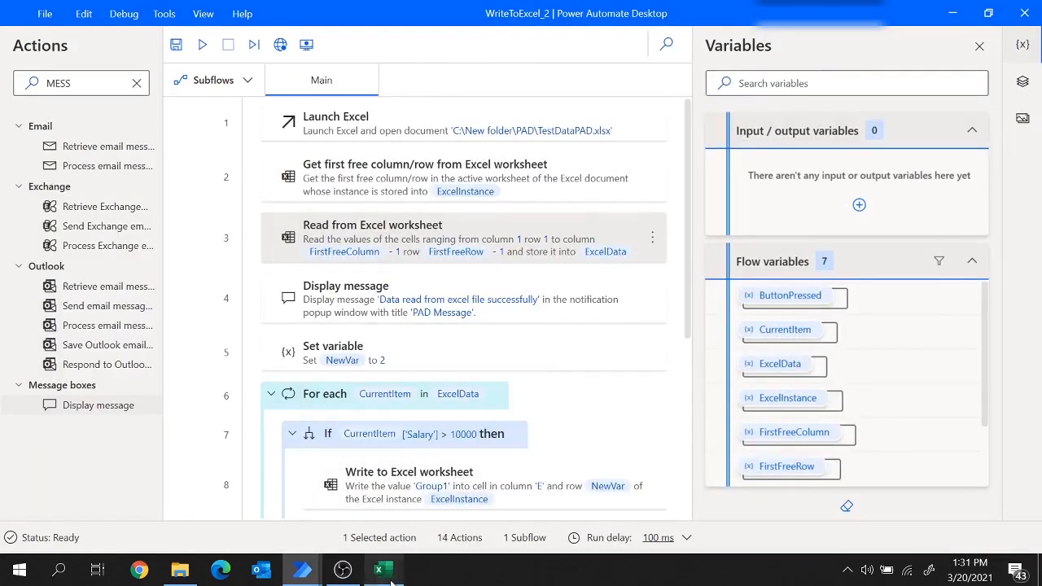
- Clear the Group values in E2:E8 of TestDataPAD.xlsx and save the workbook
{"action": "left_click", "coordinate": [383, 572]}
{"action": "left_click_drag", "start_coordinate": [259, 207], "coordinate": [273, 321]}
{"action": "left_click", "coordinate": [268, 300]}
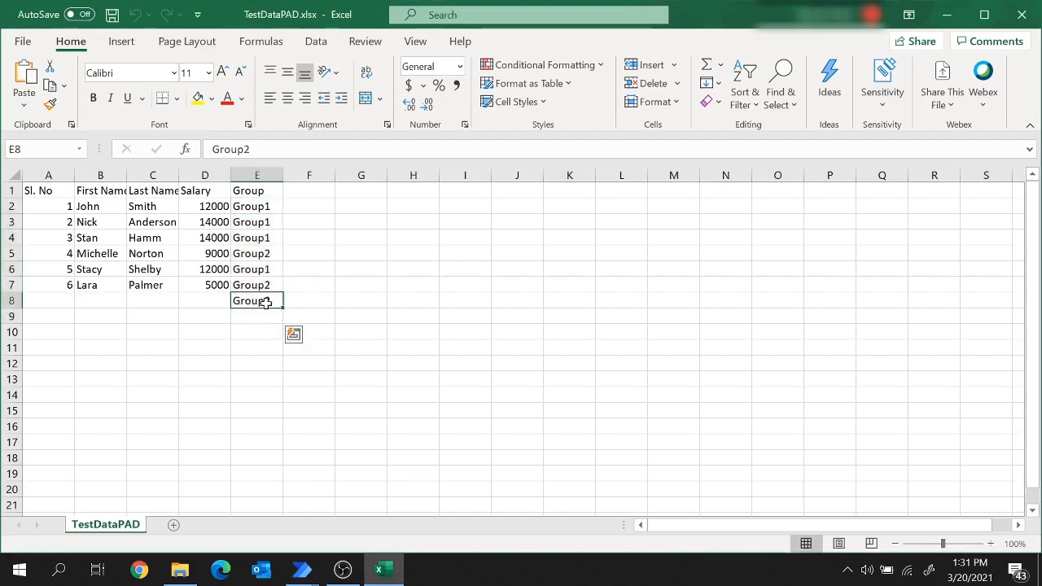
{"action": "left_click_drag", "start_coordinate": [269, 207], "coordinate": [275, 301]}
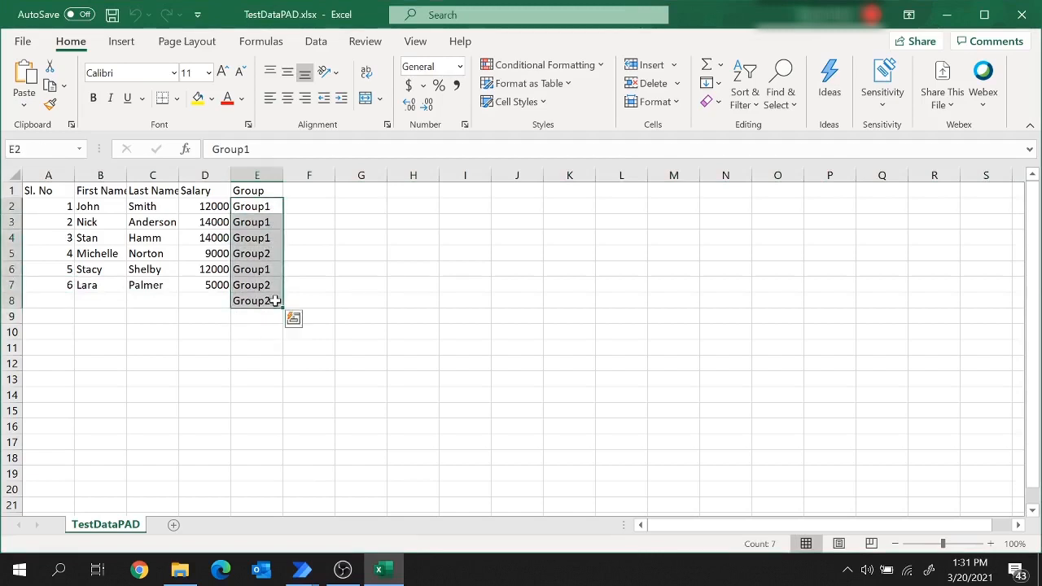
{"action": "key", "text": "Delete"}
{"action": "key", "text": "ctrl+s"}
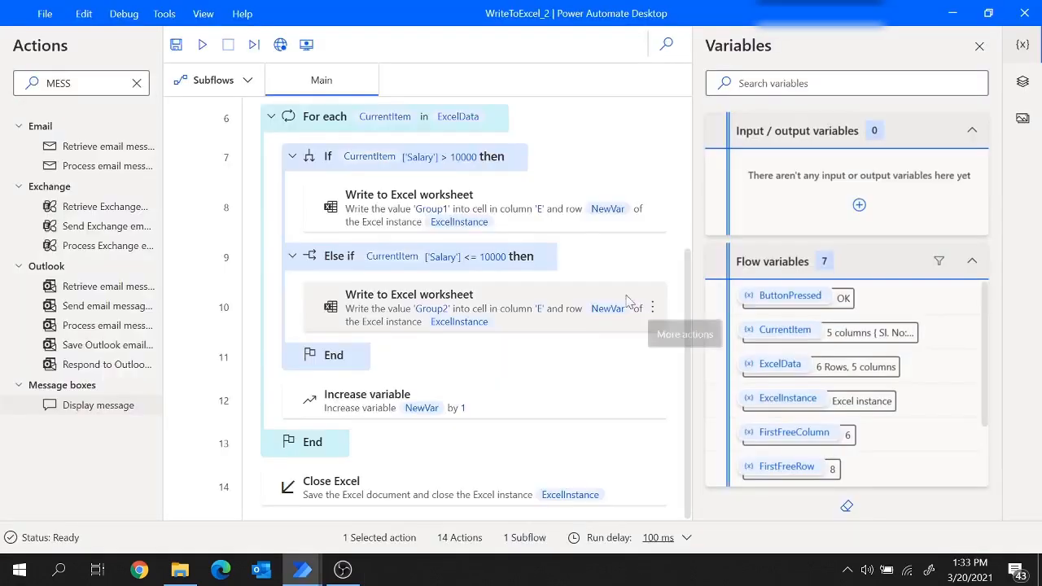
- Run the corrected WriteToExcel_2 flow and acknowledge the PAD Message box
{"action": "left_click", "coordinate": [204, 46]}
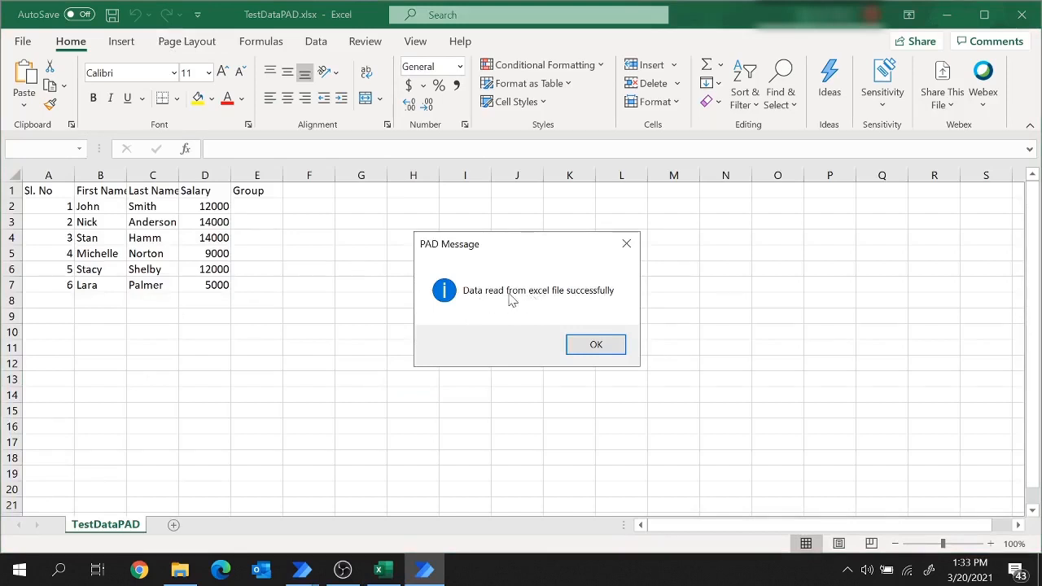
{"action": "left_click", "coordinate": [595, 346]}
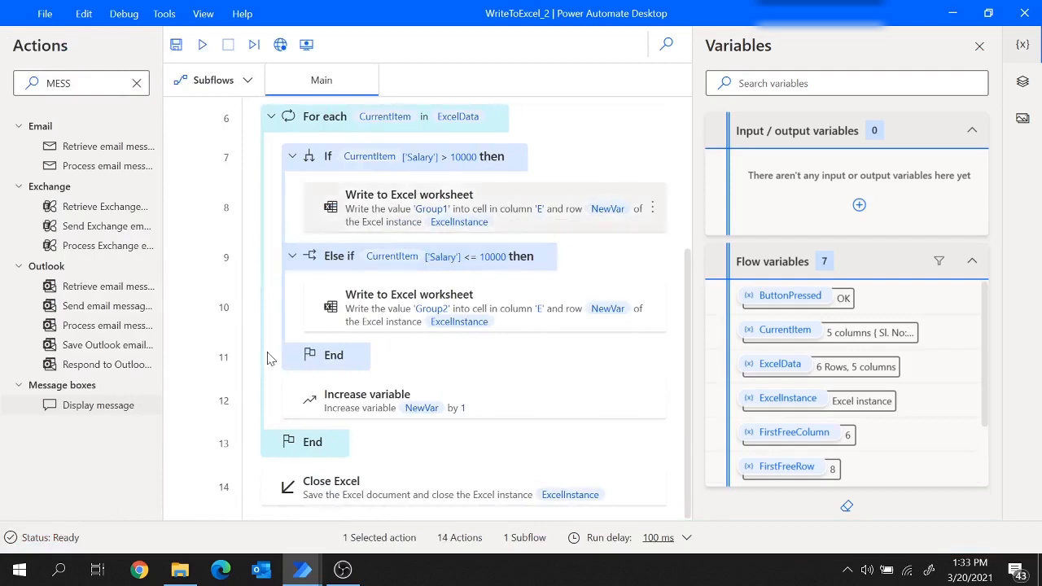
- Reopen TestDataPAD.xlsx from File Explorer, check the Group values in E2:E7 and the cells below, and return to Power Automate Desktop
{"action": "left_click", "coordinate": [180, 570]}
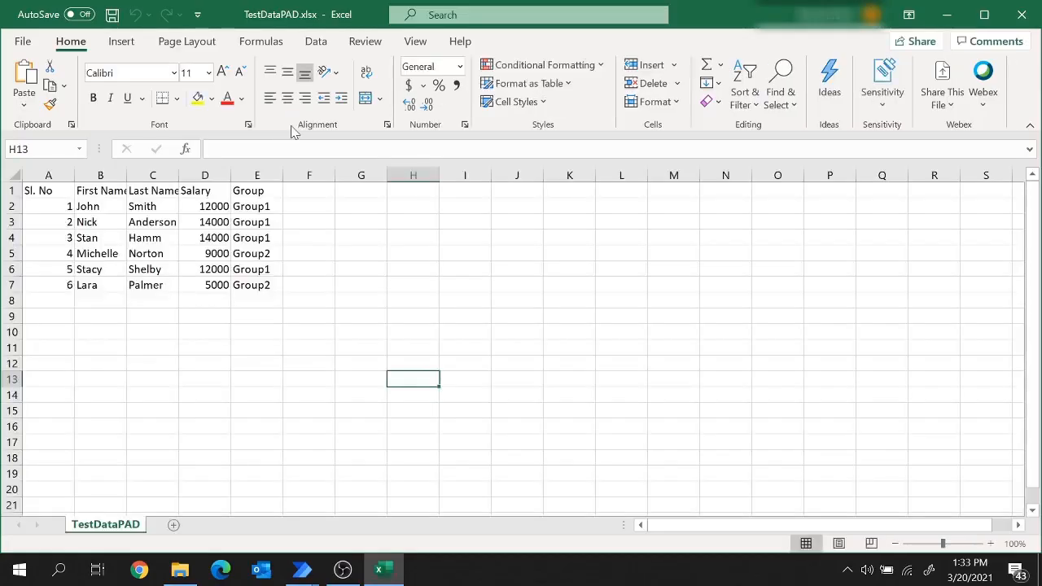
{"action": "left_click_drag", "start_coordinate": [262, 206], "coordinate": [267, 285]}
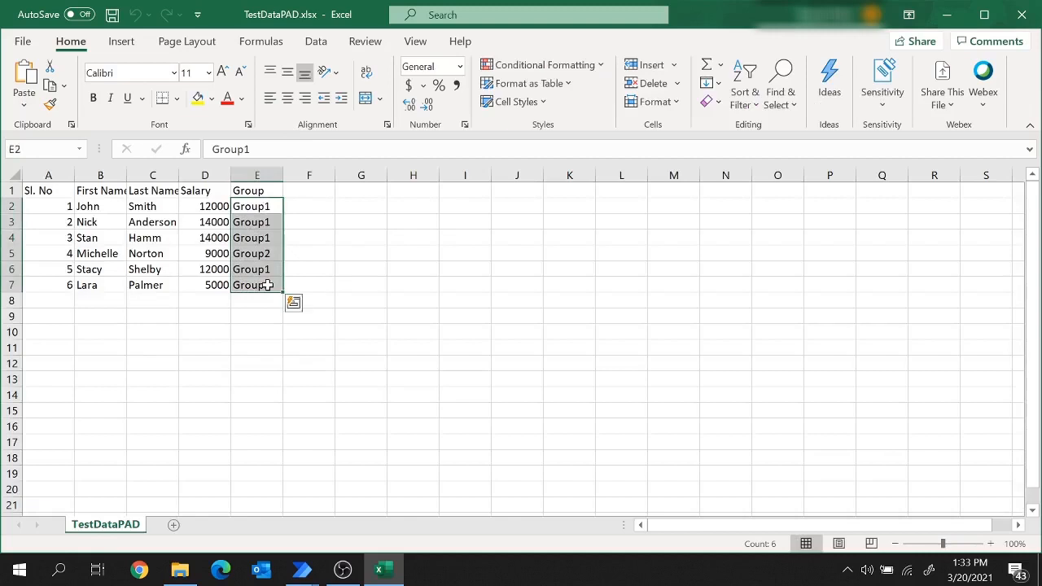
{"action": "left_click_drag", "start_coordinate": [213, 207], "coordinate": [272, 388]}
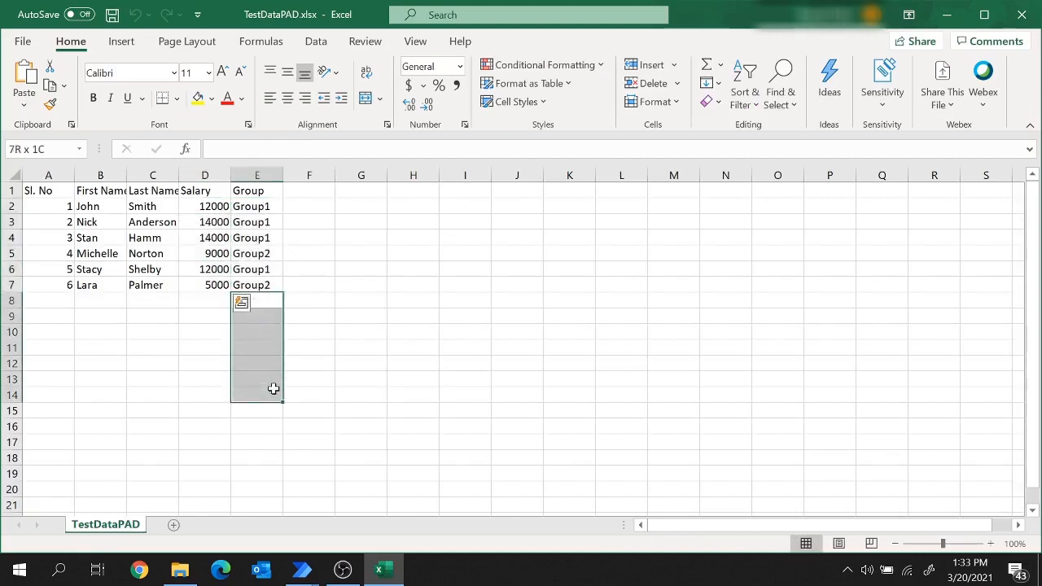
{"action": "left_click", "coordinate": [247, 304]}
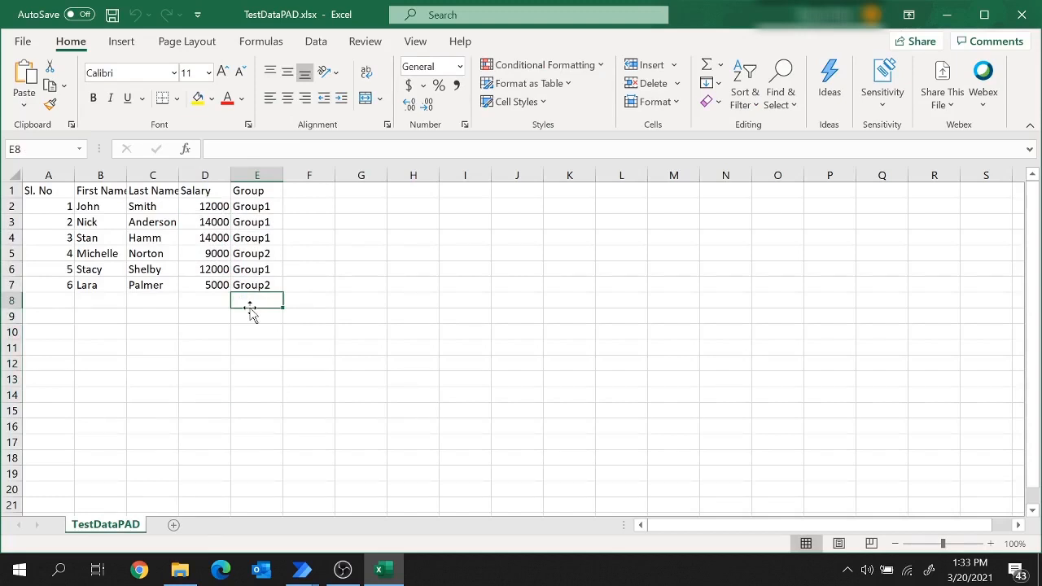
{"action": "left_click_drag", "start_coordinate": [45, 190], "coordinate": [252, 281]}
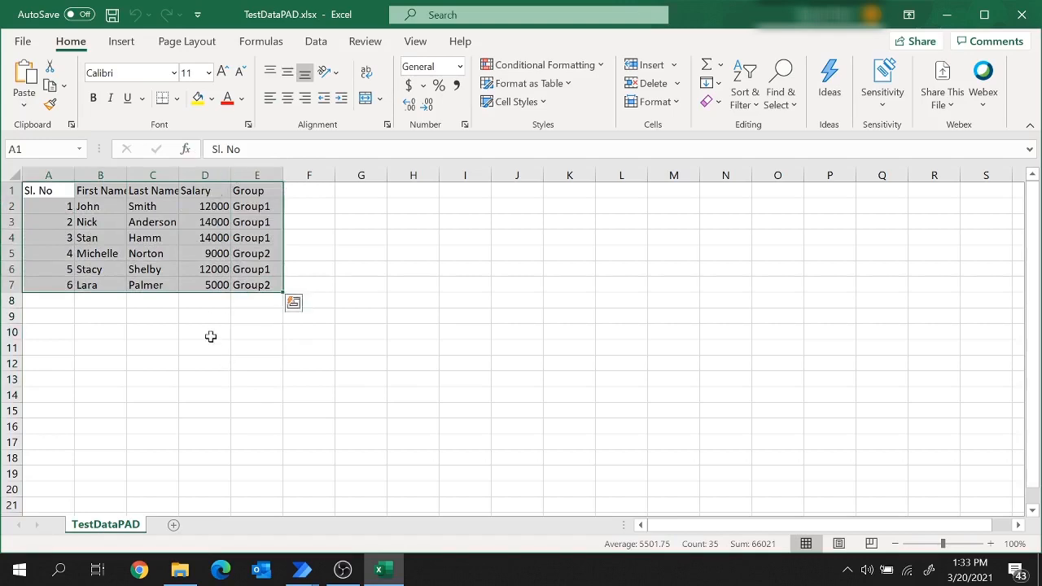
{"action": "left_click", "coordinate": [302, 570]}
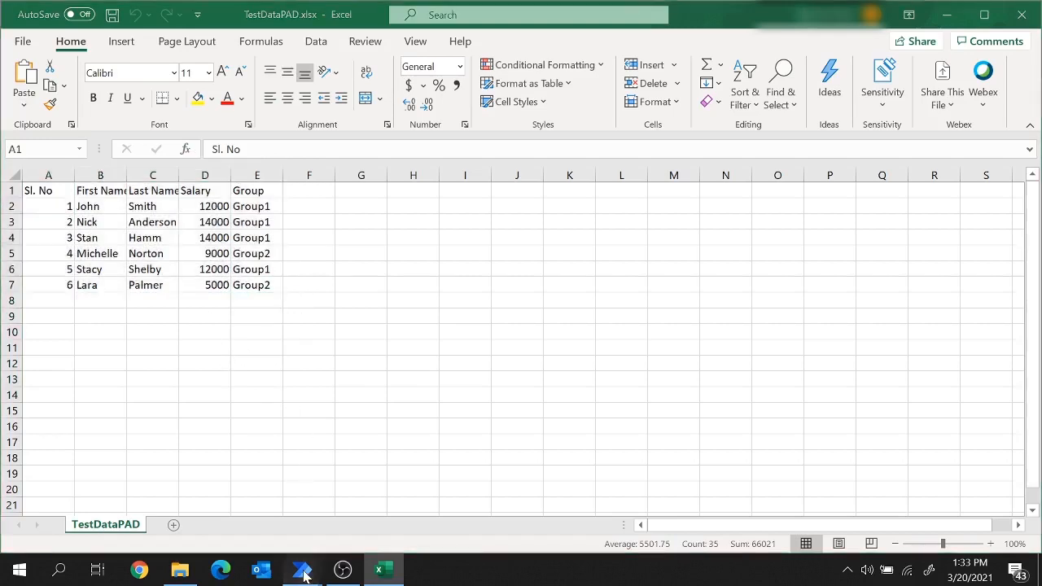
{"action": "left_click", "coordinate": [363, 511]}
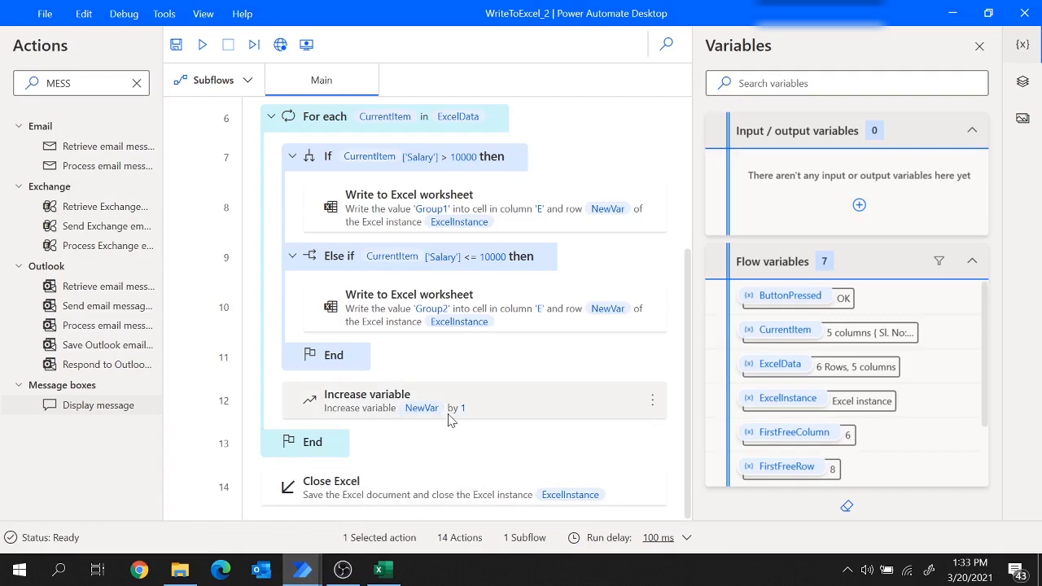